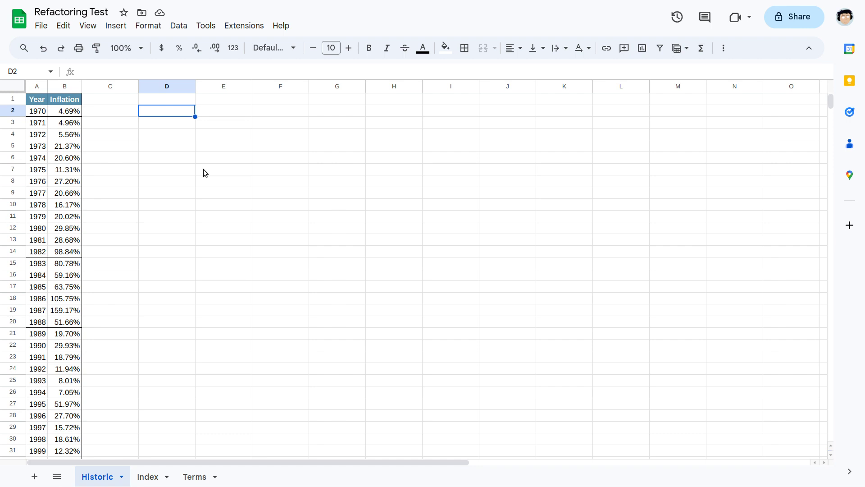
- Look over the yearly inflation list in the Historic sheet and glance at the Index and Terms sheets
double_click(61, 13)
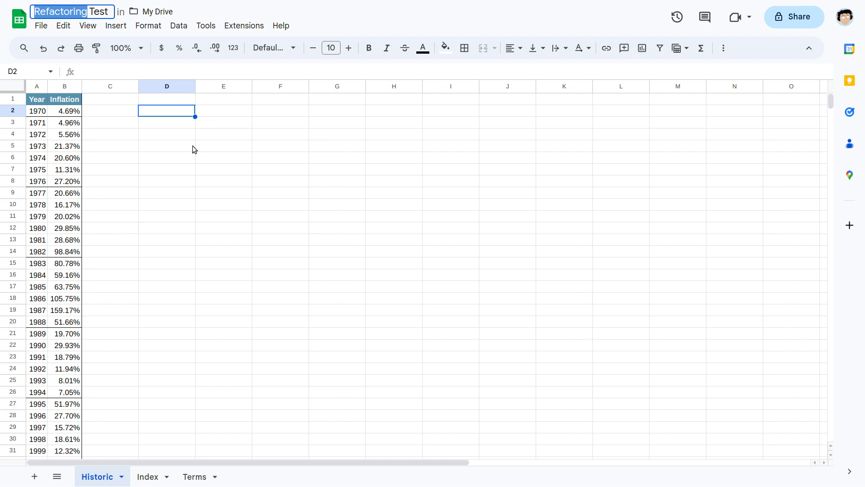
key(Escape)
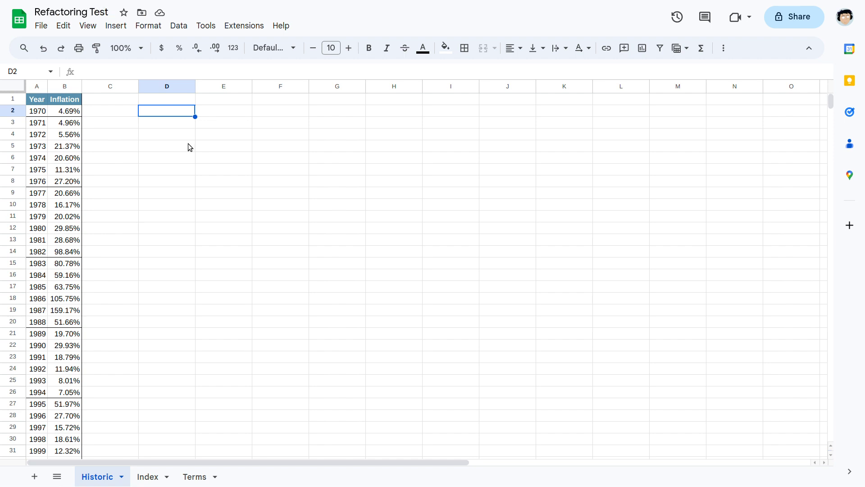
scroll(185, 147, down, 10)
scroll(176, 150, up, 10)
scroll(176, 150, down, 10)
scroll(176, 150, up, 7)
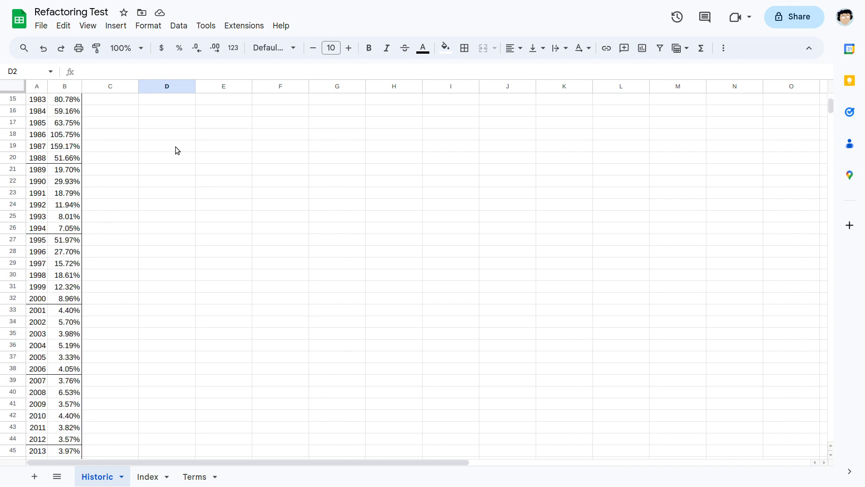
scroll(176, 150, up, 5)
click(149, 476)
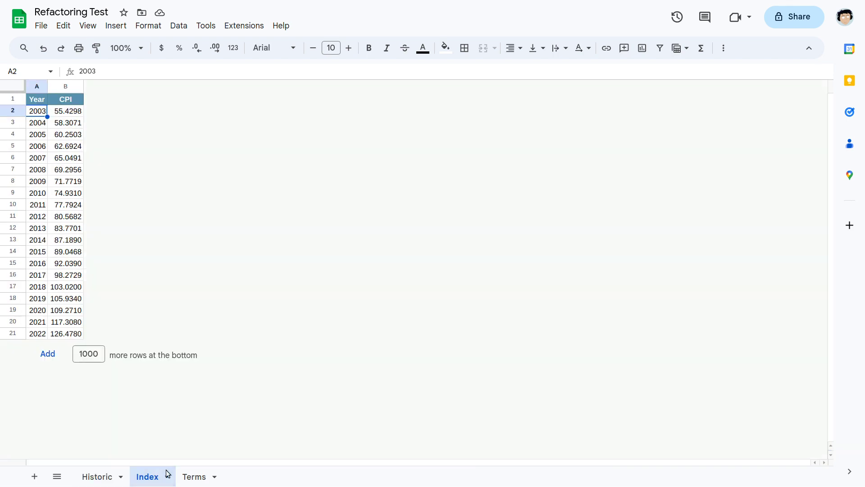
click(188, 477)
click(99, 476)
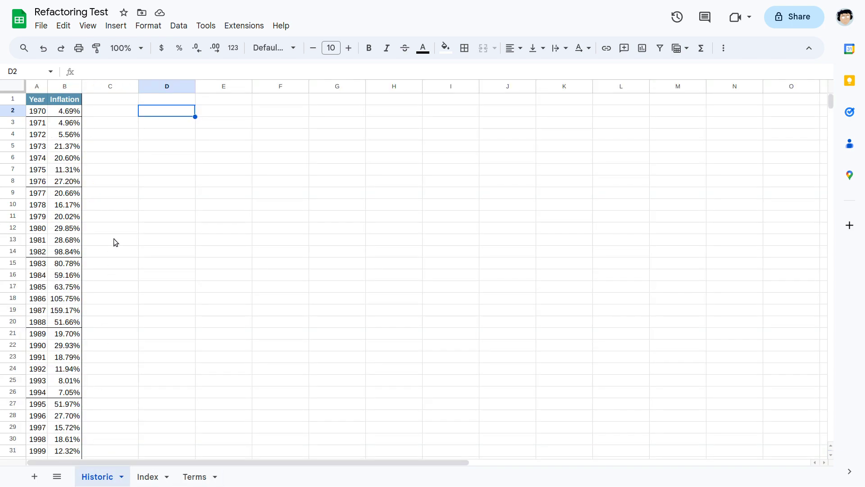
- Examine how the Historic inflation rows are grouped into six-year blocks, selecting the 2013 to 2018 block in A45:B50
scroll(114, 241, down, 6)
scroll(114, 243, down, 6)
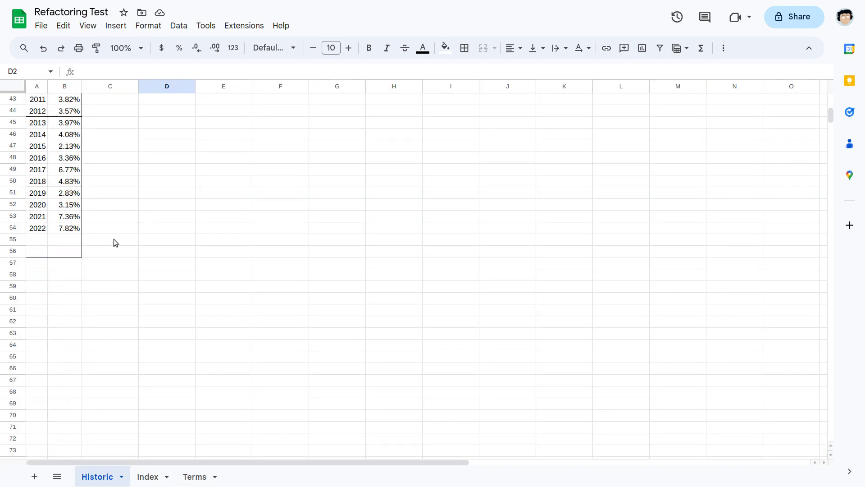
scroll(113, 242, up, 3)
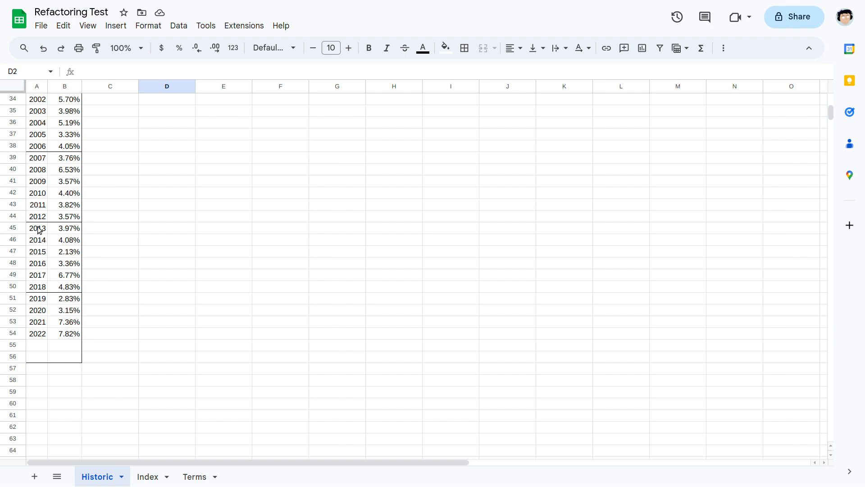
drag(39, 230, 68, 289)
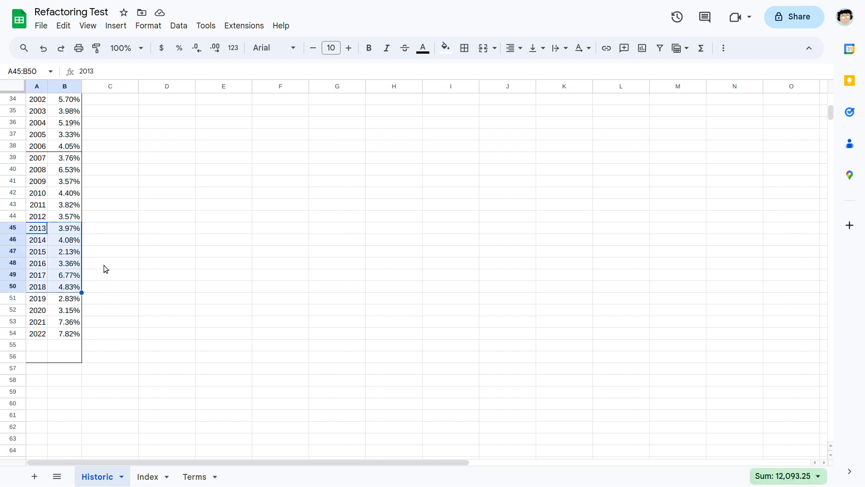
scroll(104, 266, up, 11)
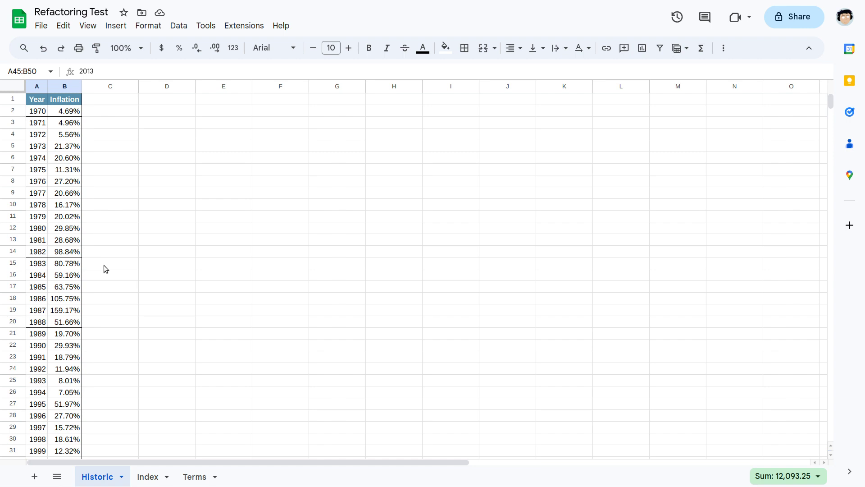
scroll(103, 266, down, 13)
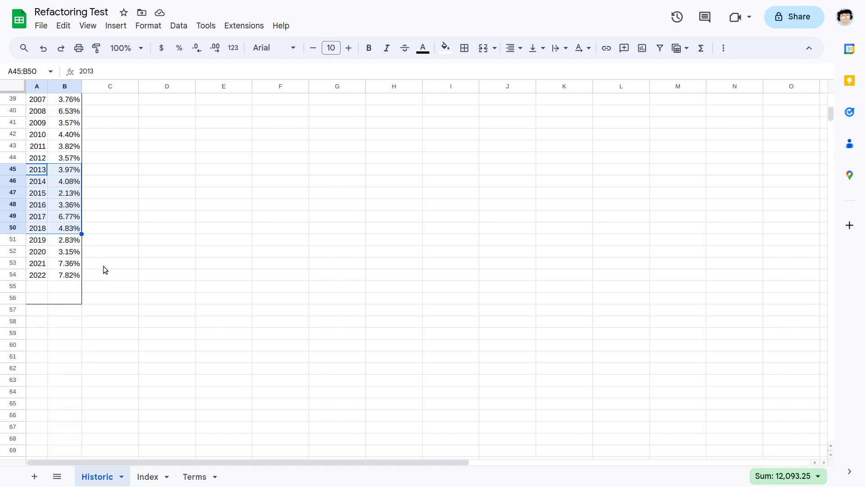
scroll(104, 266, up, 13)
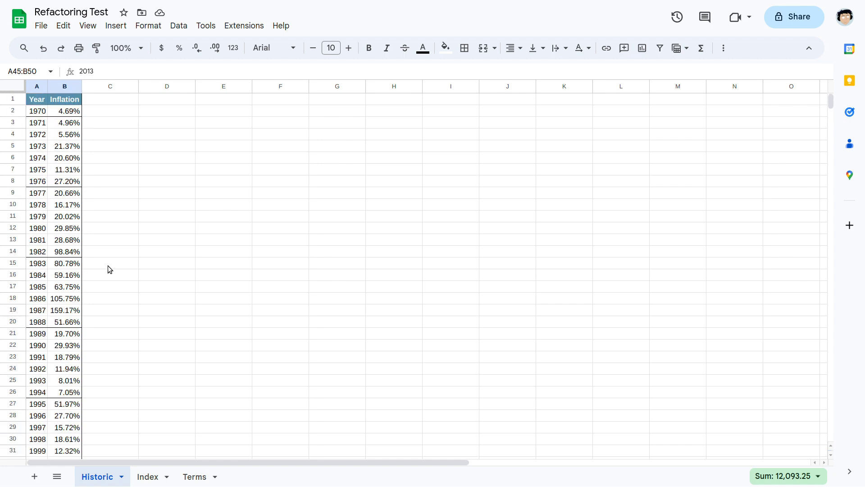
scroll(107, 270, down, 5)
- Review the presidents and their starting years in the Terms sheet
click(195, 476)
click(84, 135)
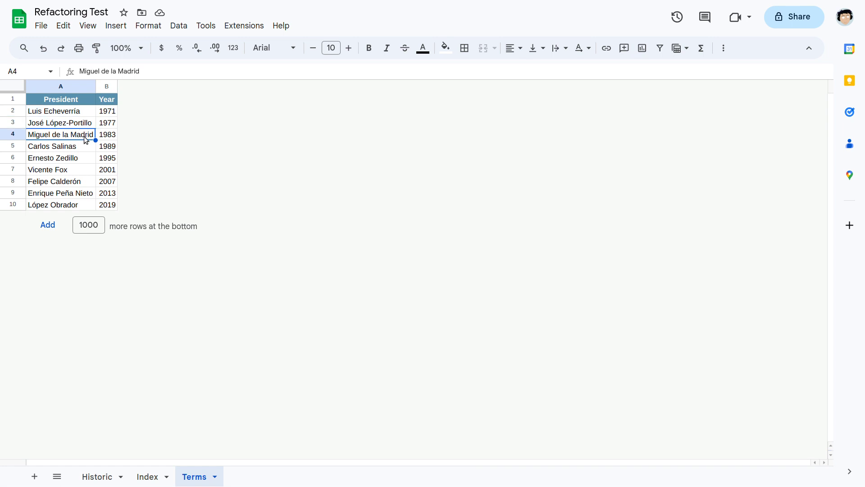
click(80, 171)
click(67, 204)
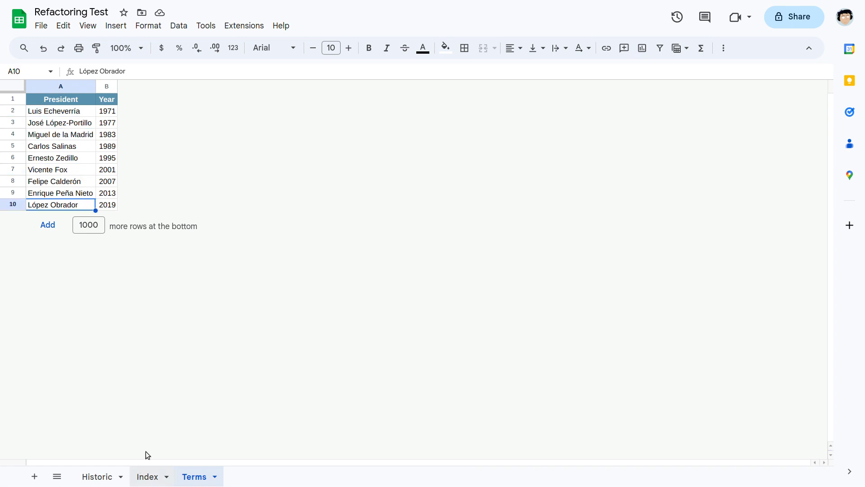
- Examine the yearly CPI values in the Index sheet alongside the years covered in the Historic sheet
click(147, 477)
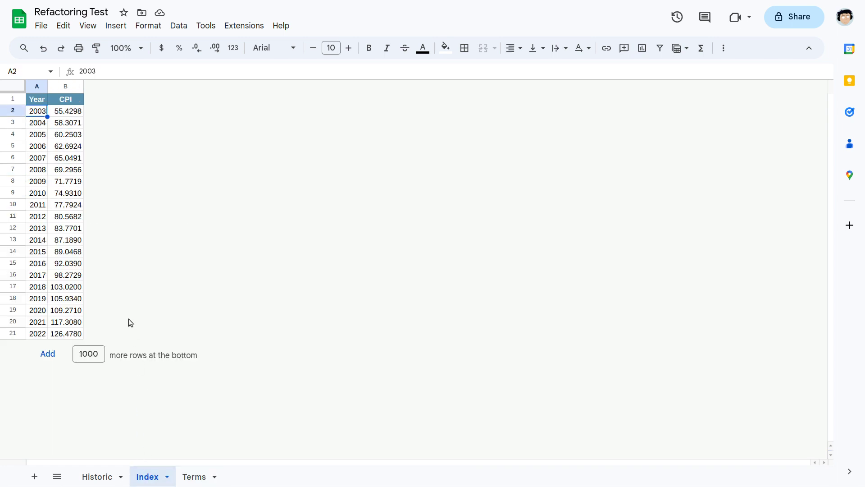
click(104, 478)
click(103, 313)
scroll(101, 325, down, 5)
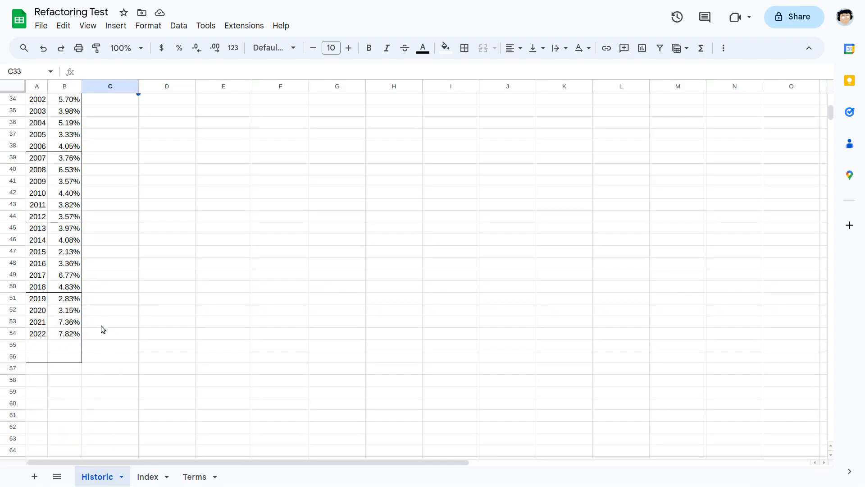
scroll(101, 325, up, 3)
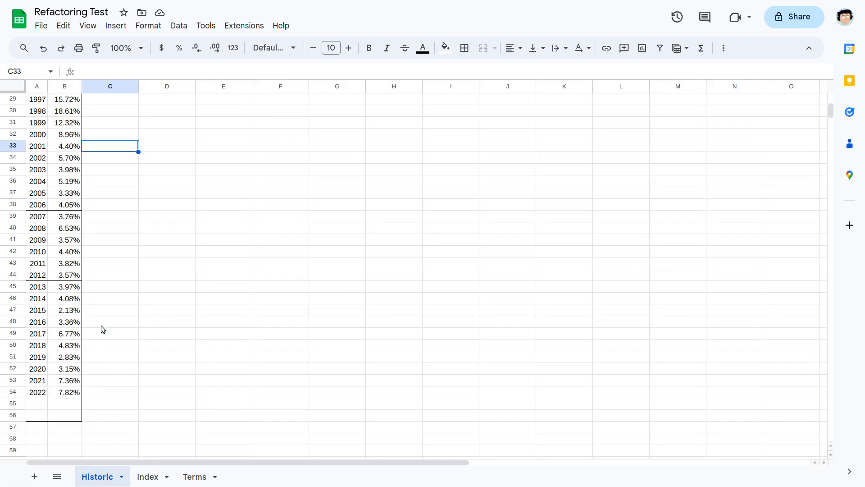
click(150, 477)
click(65, 161)
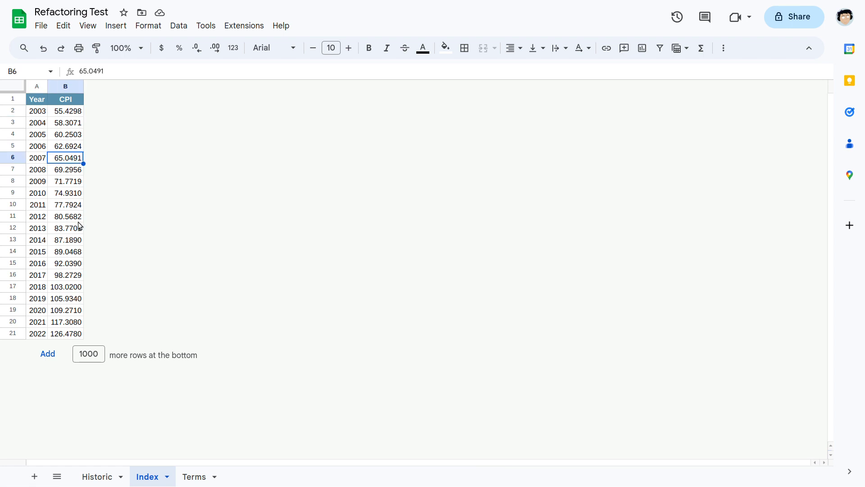
click(67, 335)
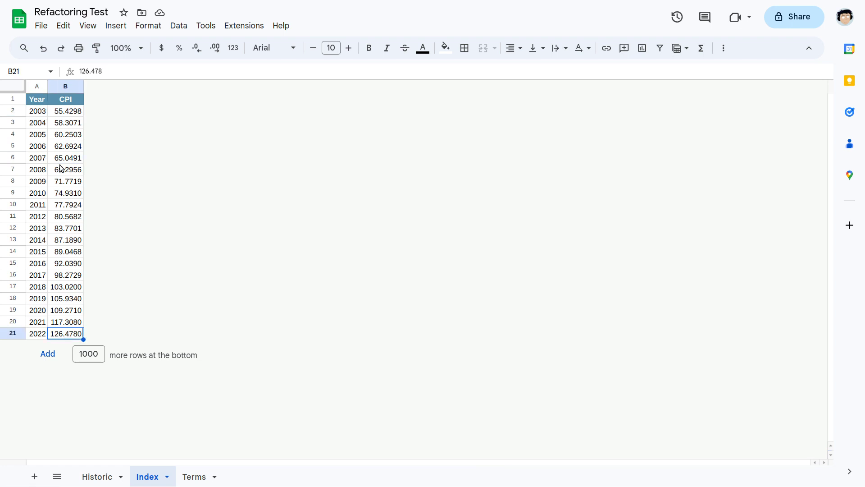
click(38, 112)
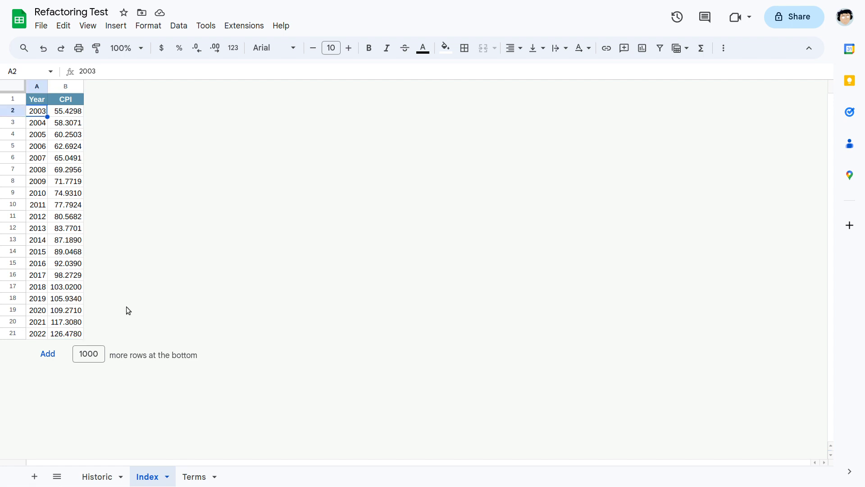
- Examine the Inflation column of the Historic sheet from 1970 through 2022
click(108, 476)
scroll(107, 241, up, 6)
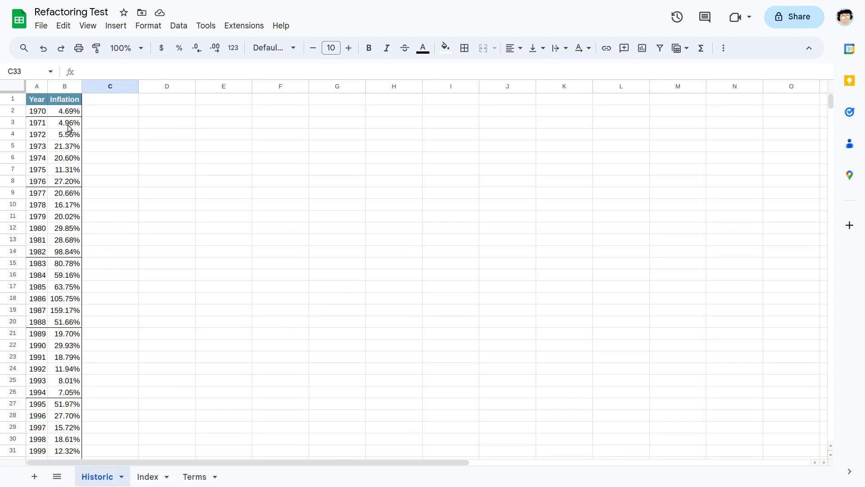
click(56, 88)
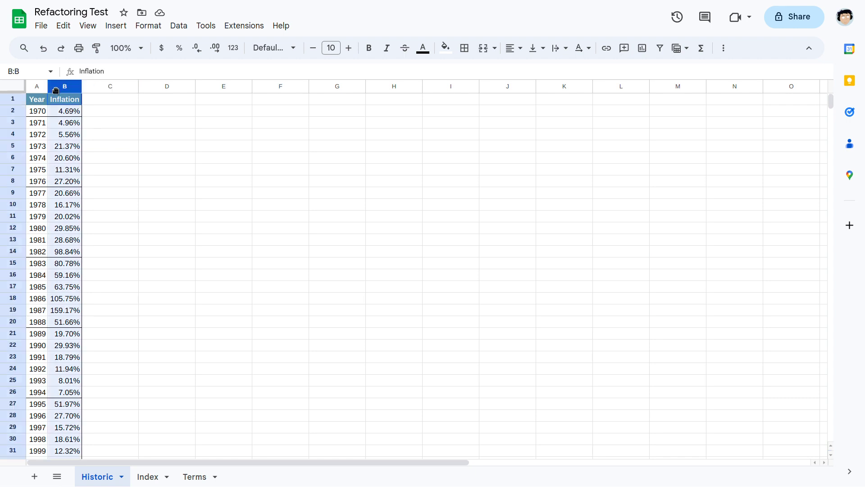
click(71, 185)
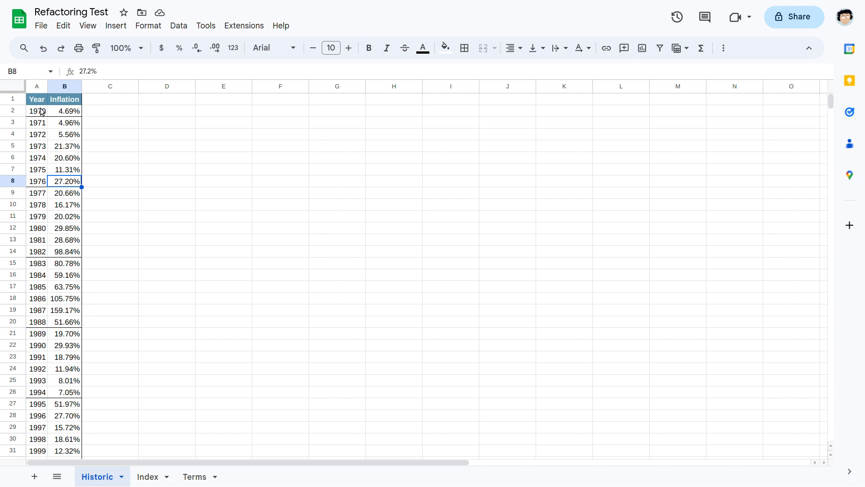
scroll(114, 251, down, 7)
scroll(115, 251, down, 5)
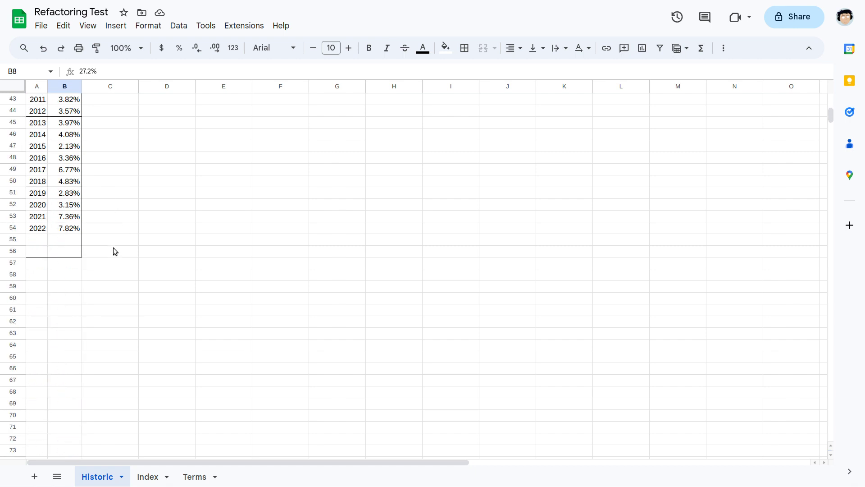
scroll(113, 251, up, 13)
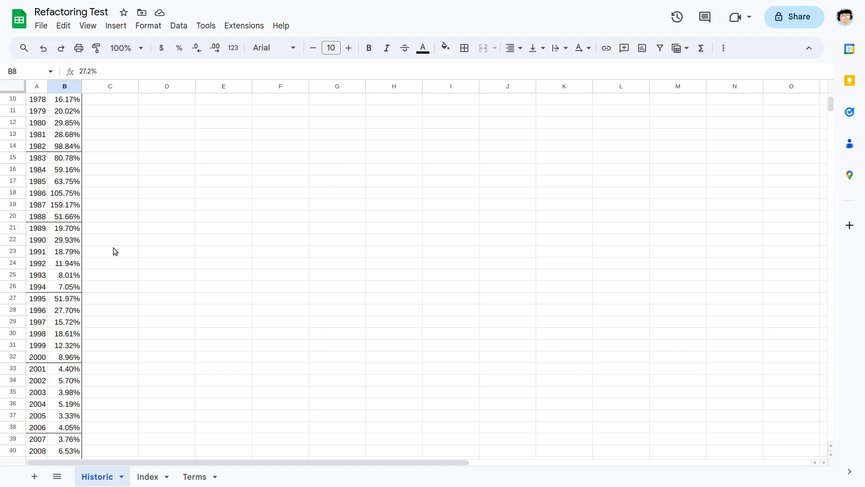
scroll(113, 252, down, 4)
scroll(114, 252, down, 9)
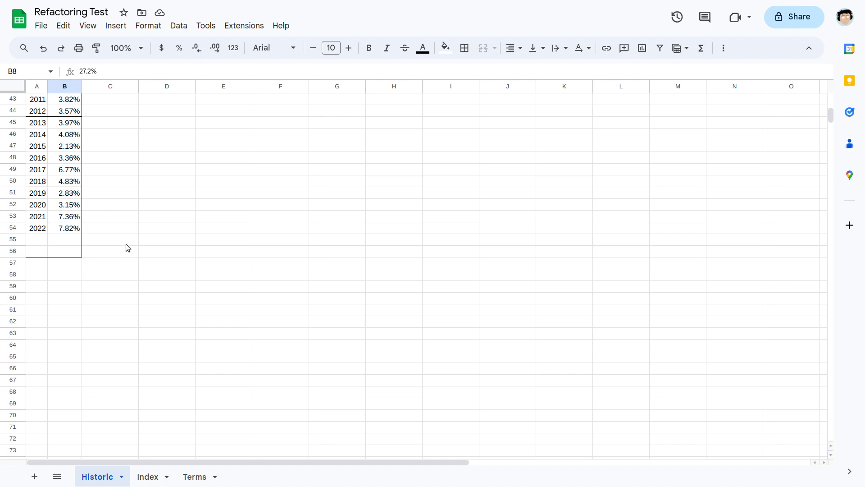
- Enter the formula =Index!B21/Index!B20 in Historic cell D54 to divide the 2022 CPI by the 2021 CPI
scroll(168, 232, up, 3)
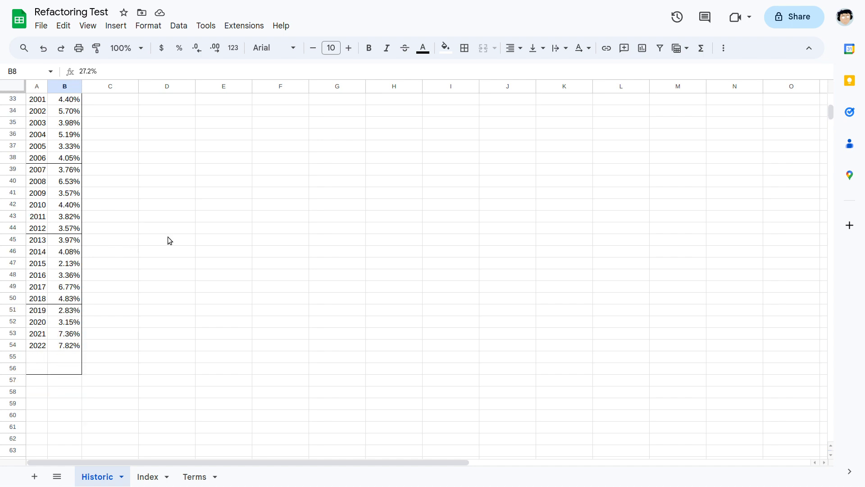
click(160, 345)
text(=)
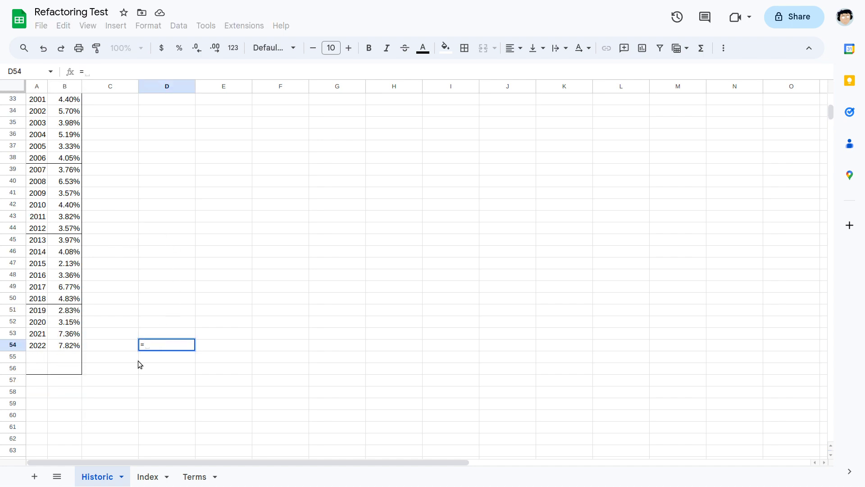
click(148, 477)
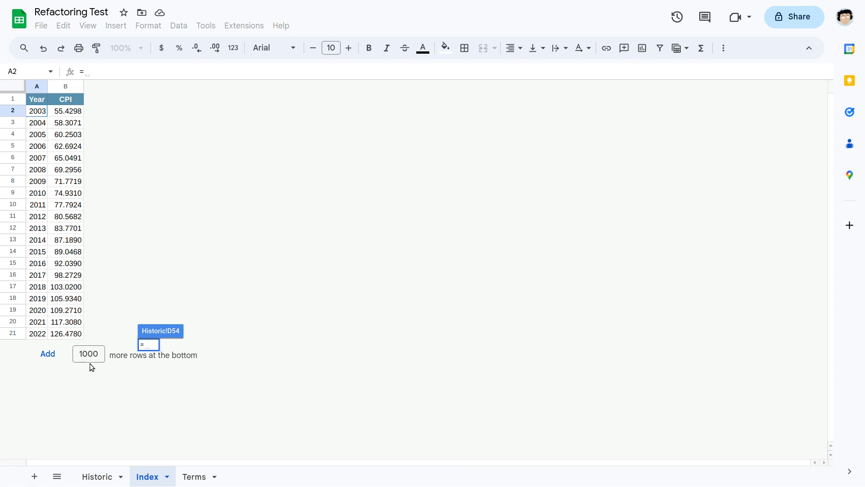
click(66, 337)
text(/)
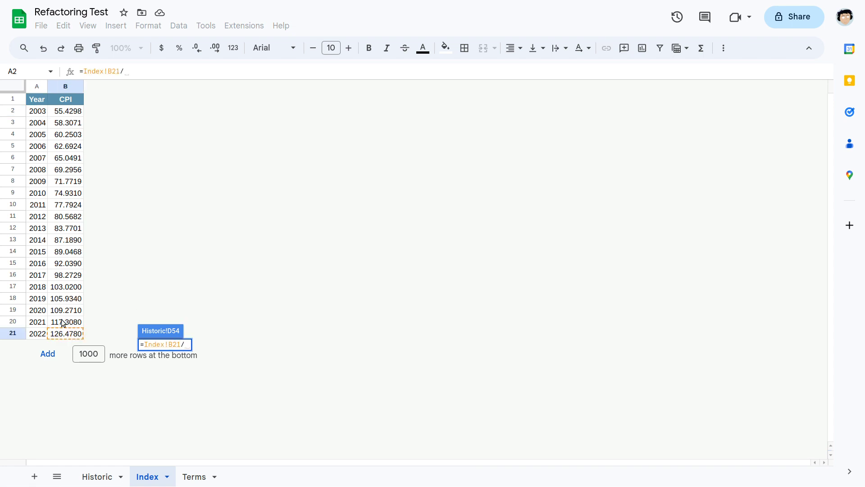
click(65, 322)
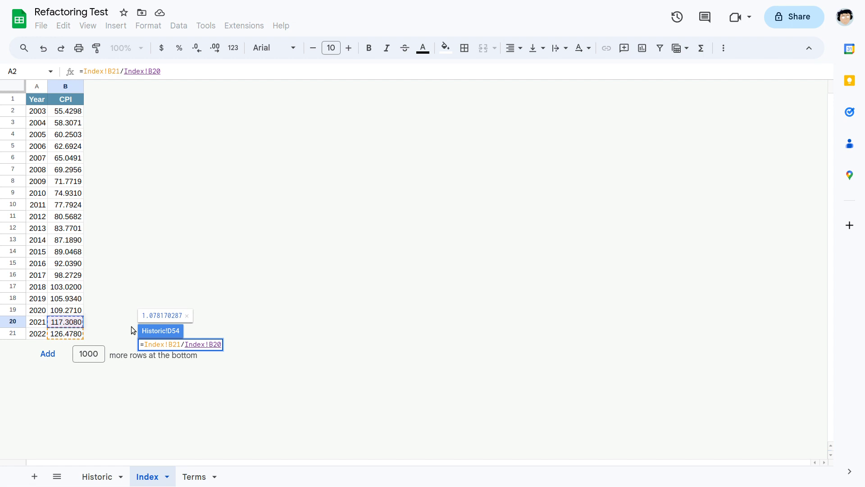
key(Return)
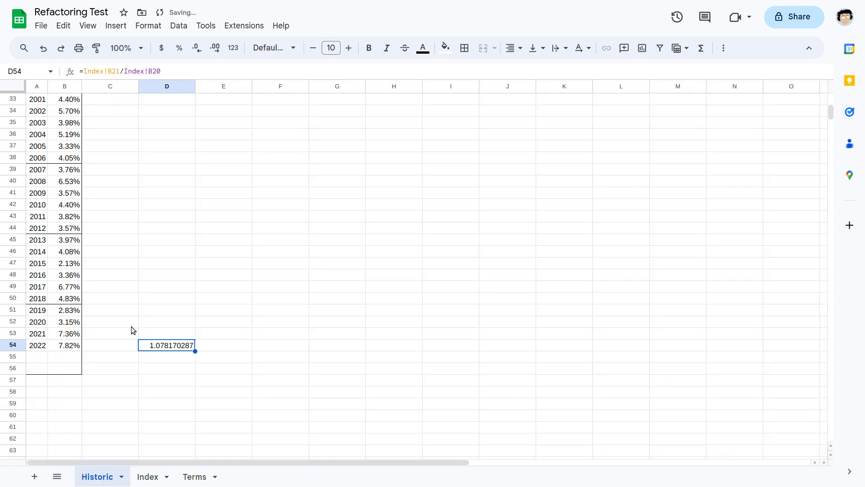
- Append -1 to the CPI ratio formula in D54 and format the cell as a percentage
click(176, 71)
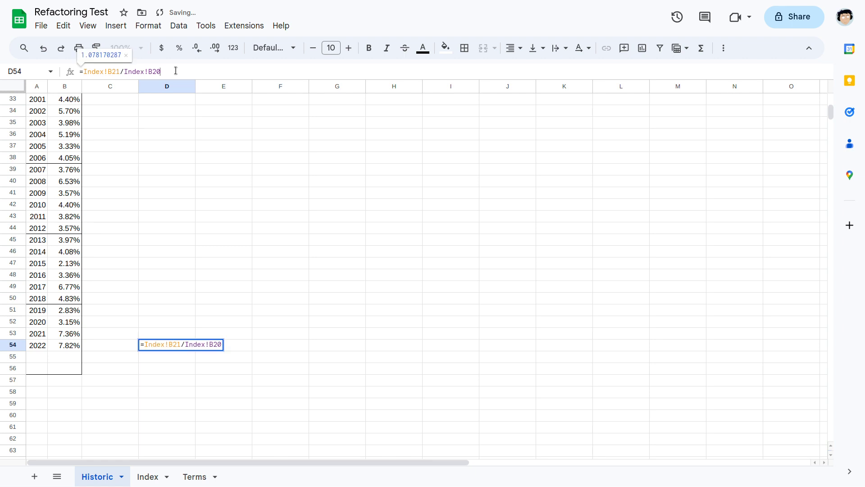
text(-1)
key(Return)
key(Up)
key(ctrl+shift+5)
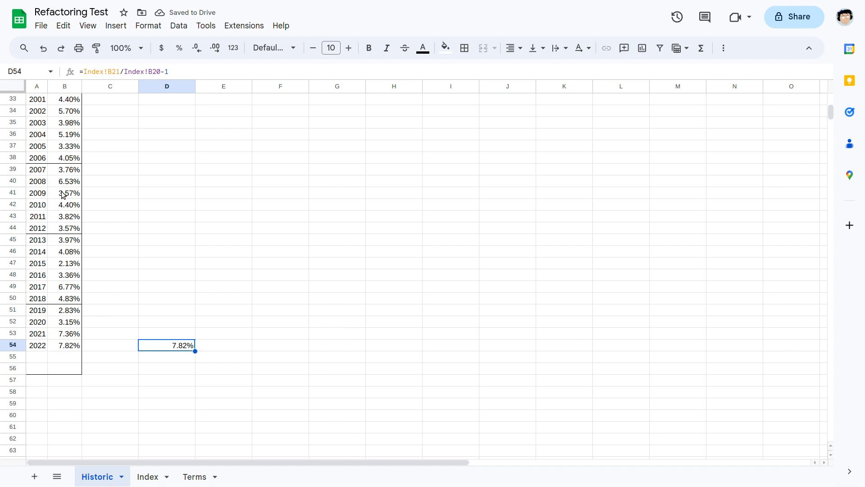
- Fill the inflation formula from D54 upward through D31 in the Historic sheet
drag(195, 352, 195, 143)
scroll(212, 207, up, 2)
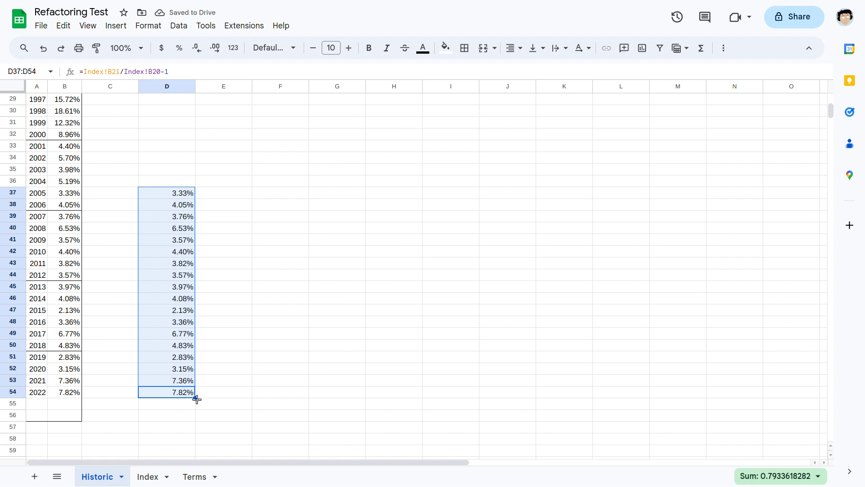
drag(197, 399, 190, 126)
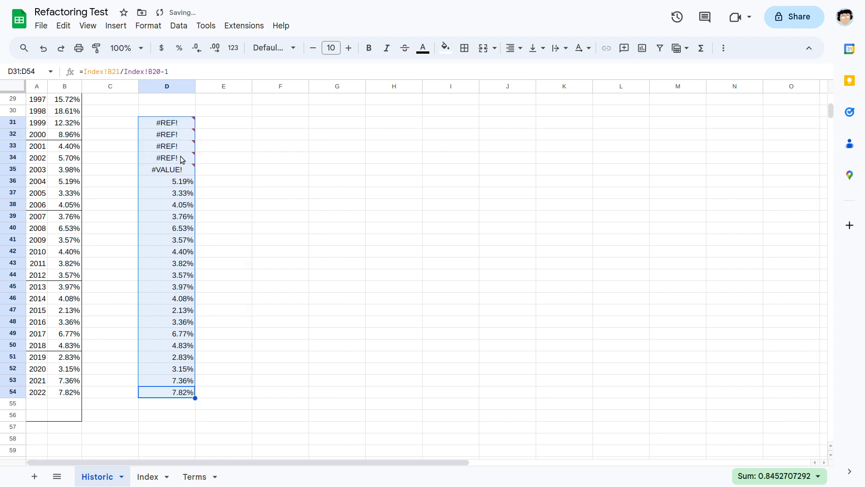
- Clear the error cells D30:D35 above the recomputed inflation values in the Historic sheet
click(182, 174)
key(shift+Up)
key(shift+Up)
key(shift+Up)
key(shift+Up)
key(shift+Up)
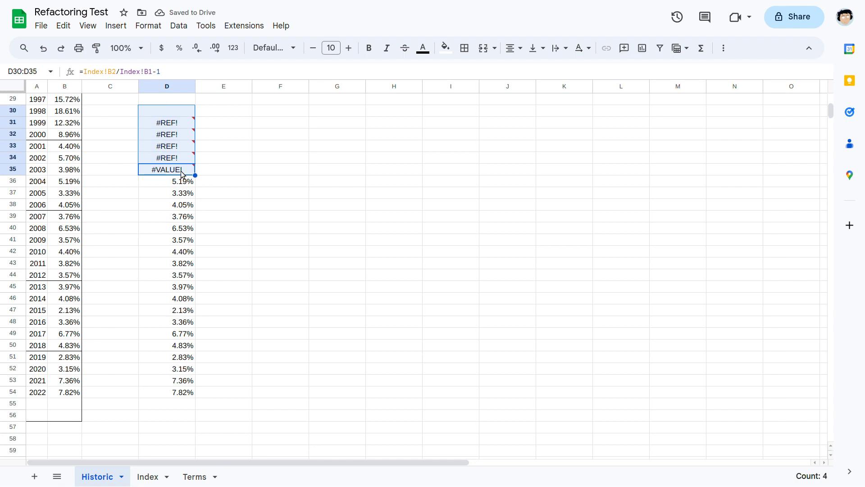
key(Delete)
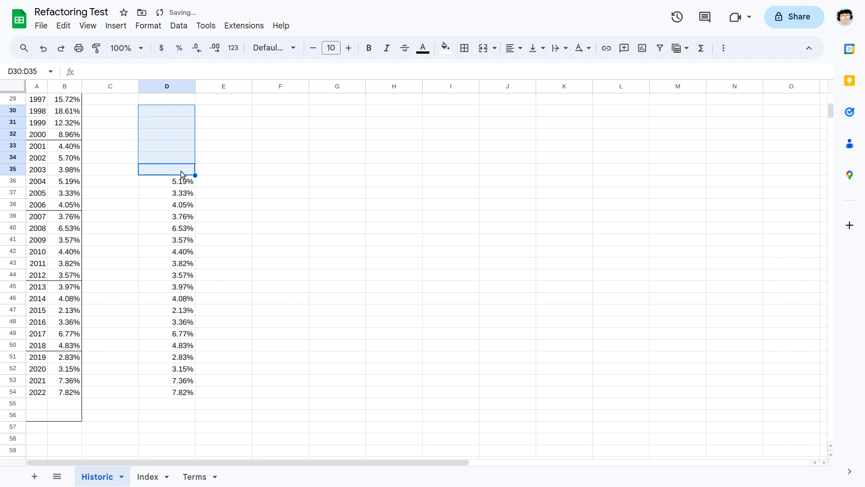
- Delete the remaining recomputed inflation formulas in D36:D54 of the Historic sheet
click(180, 185)
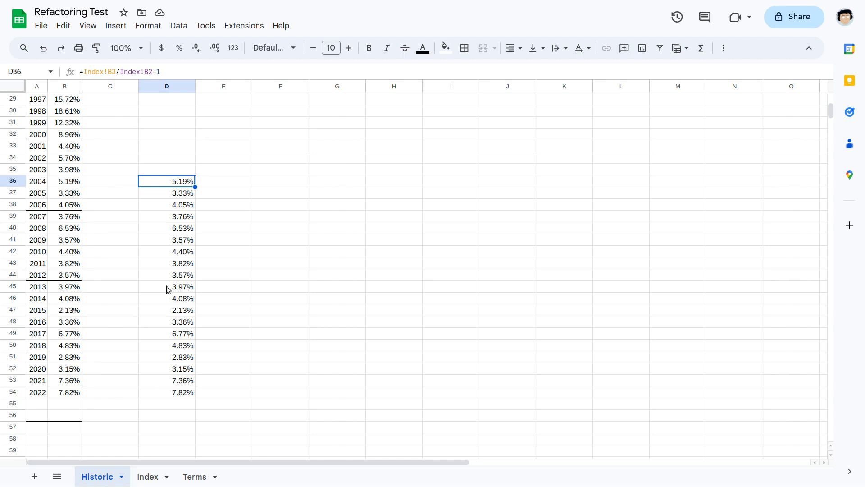
shift+click(167, 392)
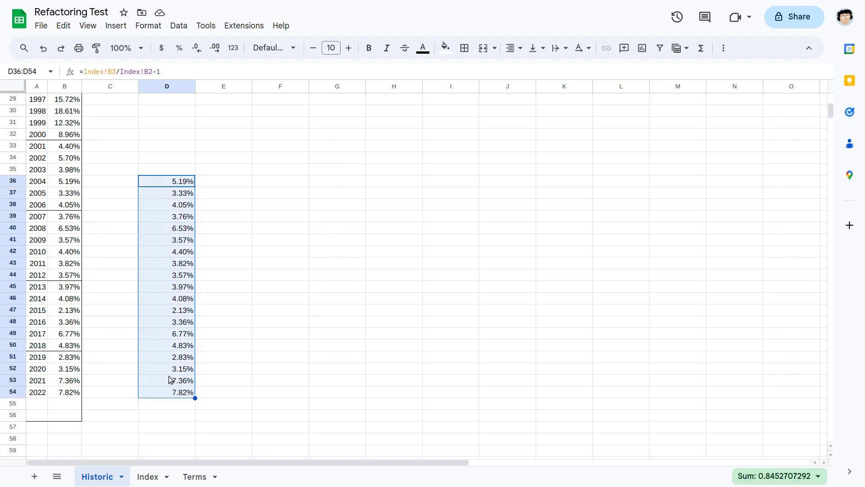
key(Delete)
click(68, 287)
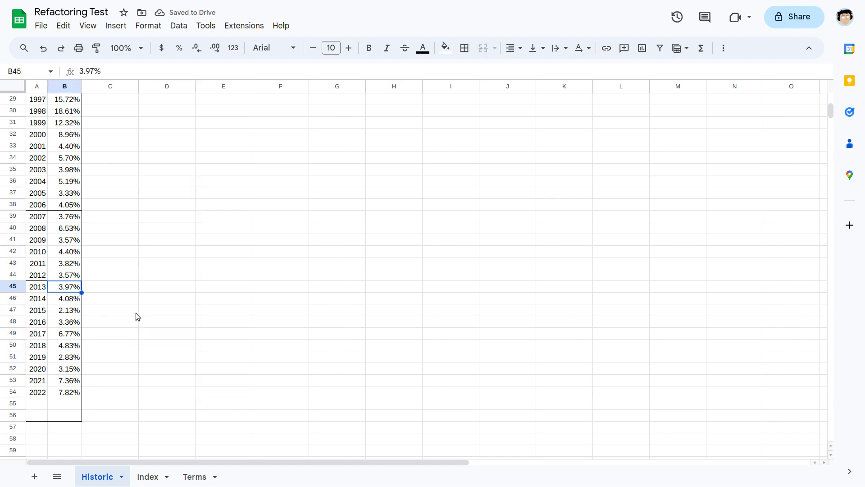
- Compare the 2013 to 2018 term years in the Historic sheet with the matching CPI rows in the Index sheet
click(159, 485)
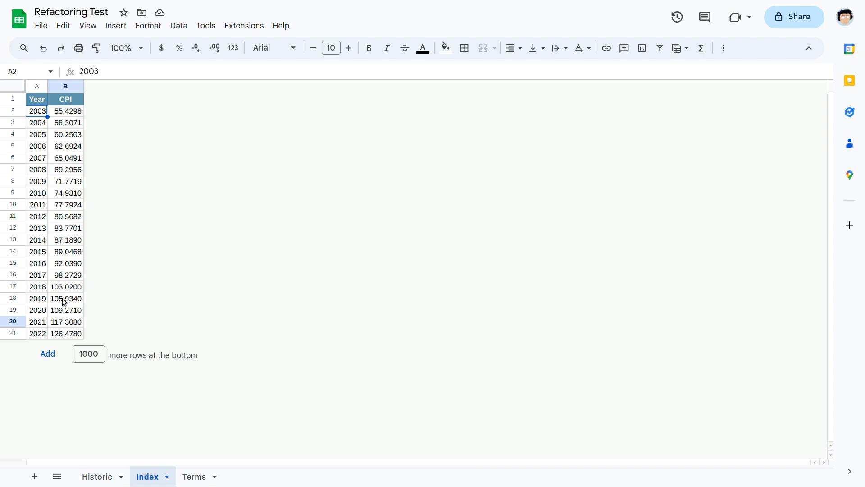
click(97, 476)
click(42, 345)
click(38, 287)
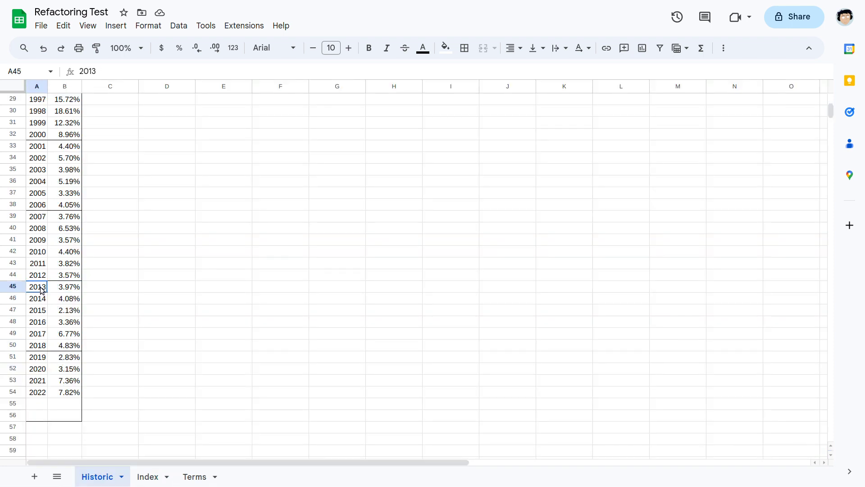
shift+click(42, 346)
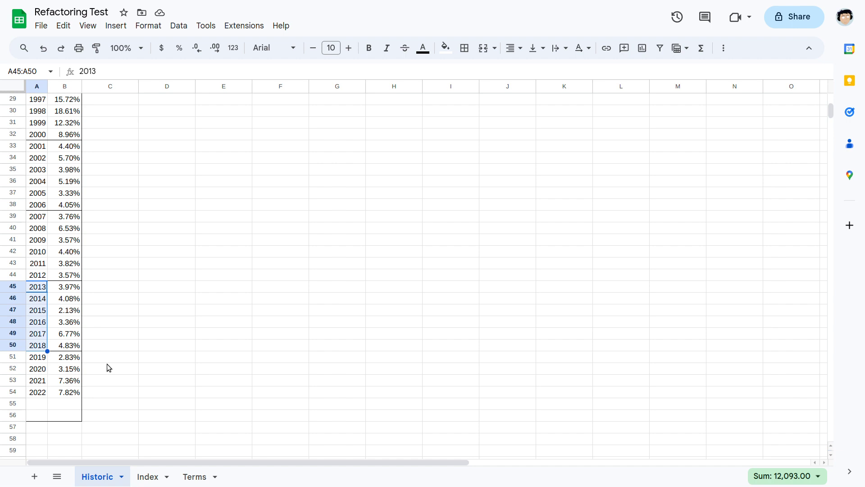
click(149, 476)
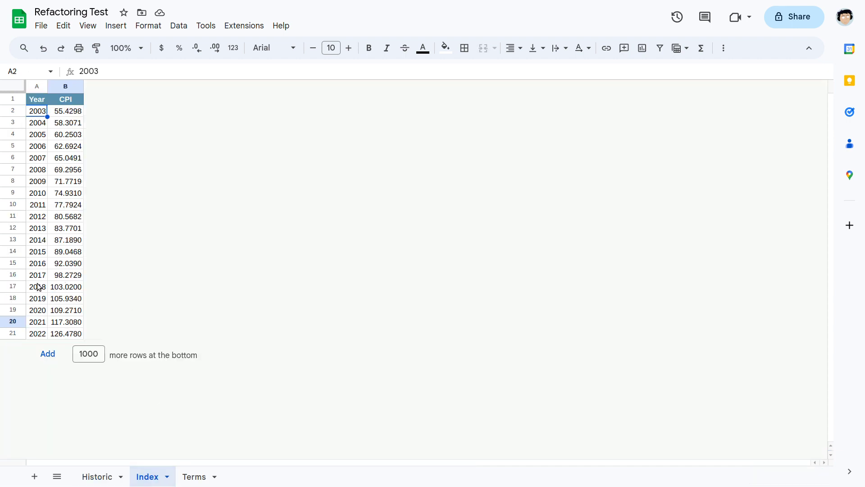
click(102, 477)
click(149, 476)
- Copy the 2013 to 2018 years and CPI values from Index A12:B17 into the Historic sheet starting at E41
drag(39, 228, 74, 286)
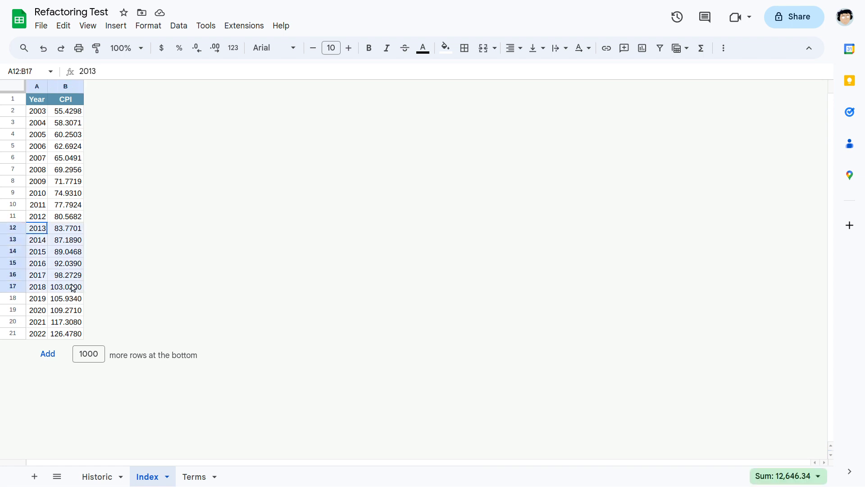
key(ctrl+c)
click(97, 477)
click(221, 243)
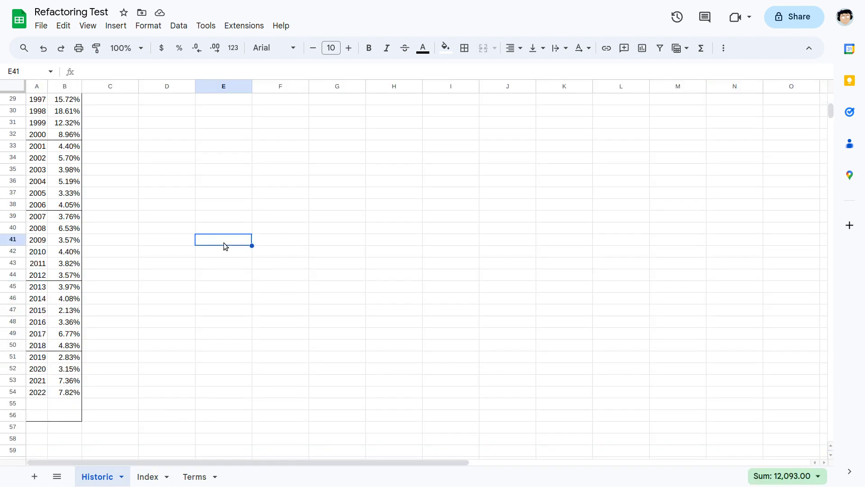
key(ctrl+v)
click(331, 242)
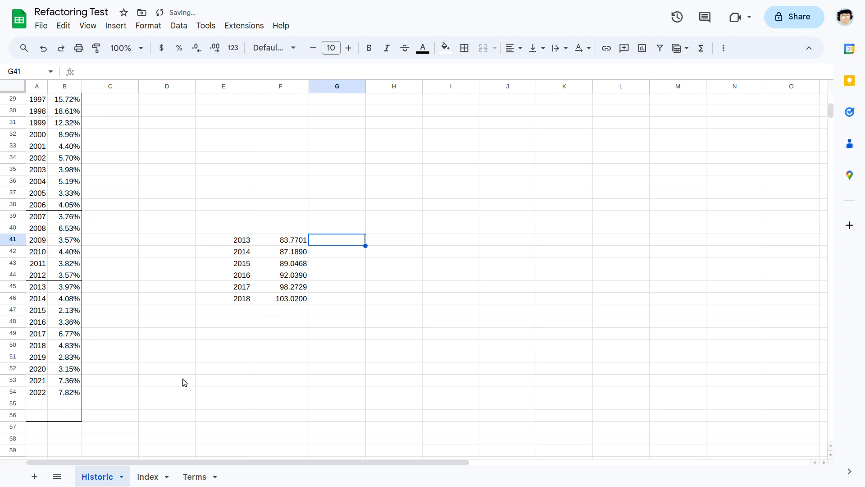
- Copy the 2012 year and CPI value from Index A11:B11 into Historic E40, above the 2013 row
click(147, 477)
drag(43, 218, 63, 220)
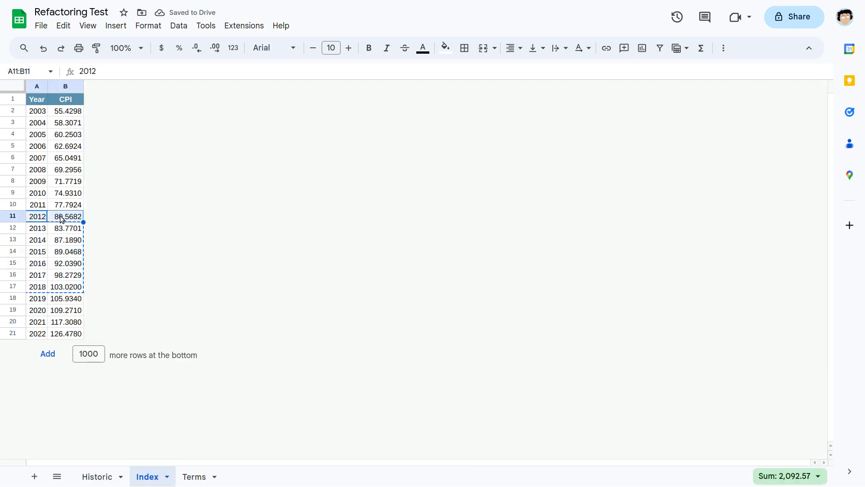
key(ctrl+c)
click(97, 476)
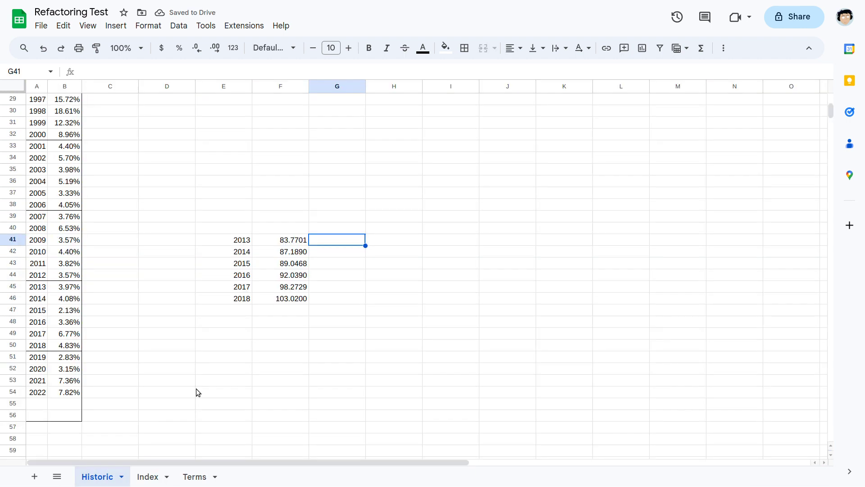
click(236, 232)
key(ctrl+v)
- Enter =F46/F40 in G46 to divide the 2018 CPI by the 2012 CPI
click(352, 299)
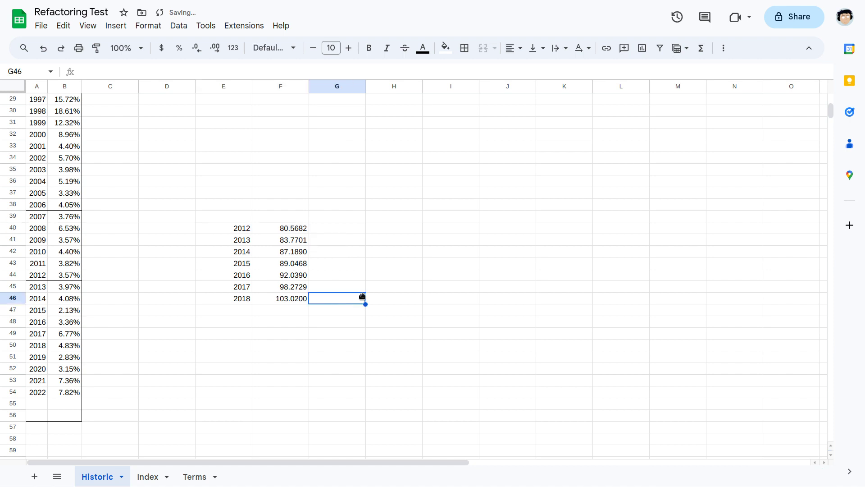
text(=)
click(295, 301)
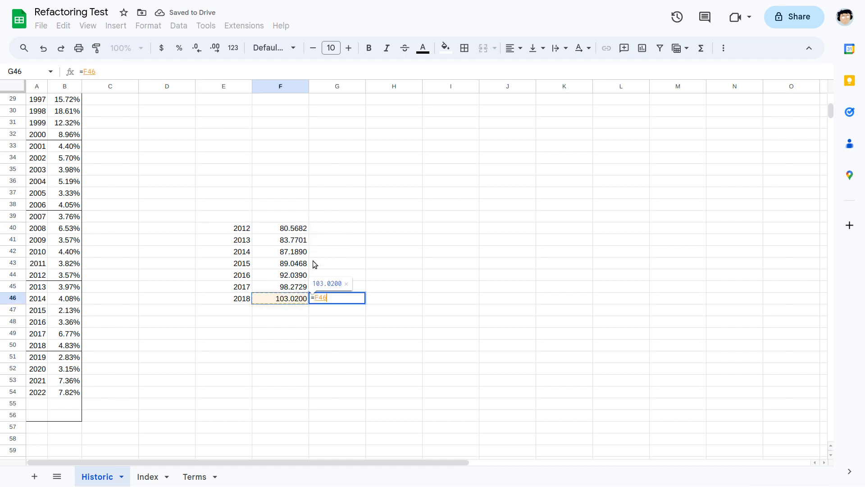
text(/)
click(302, 231)
key(Return)
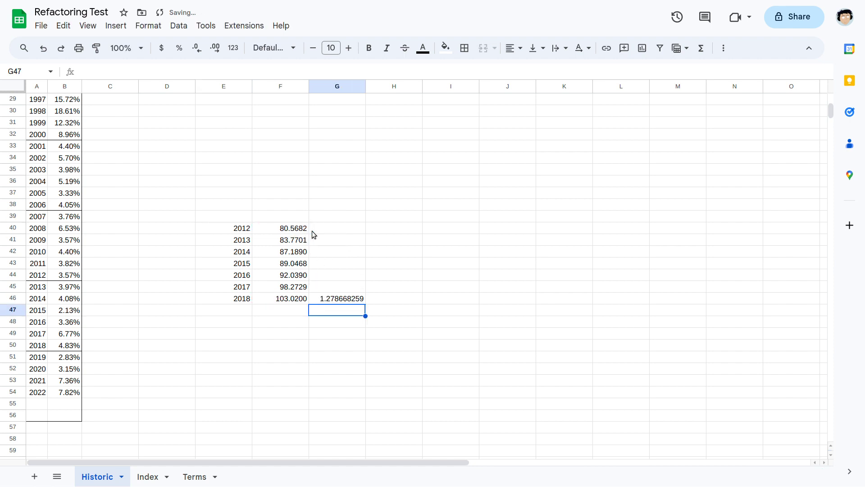
- Change the G46 formula to =(F46/F40)^(1/6)-1 for the average yearly inflation and format it as a percentage
key(Up)
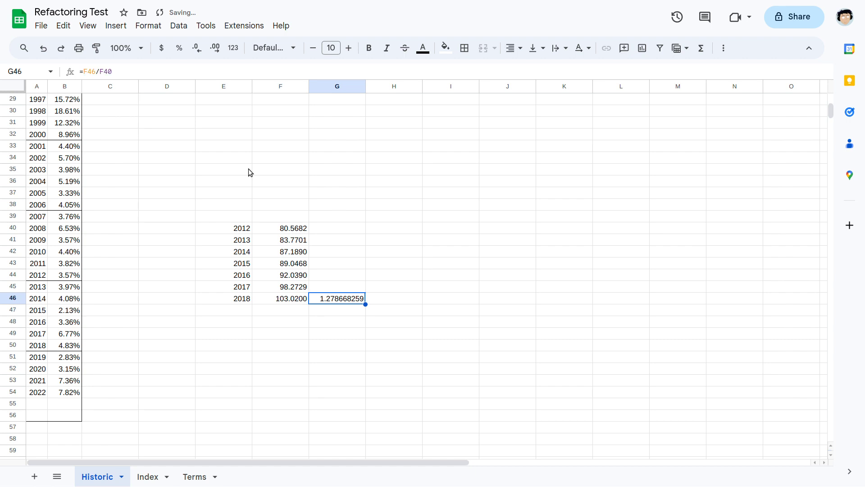
click(113, 68)
text((F46/F40)
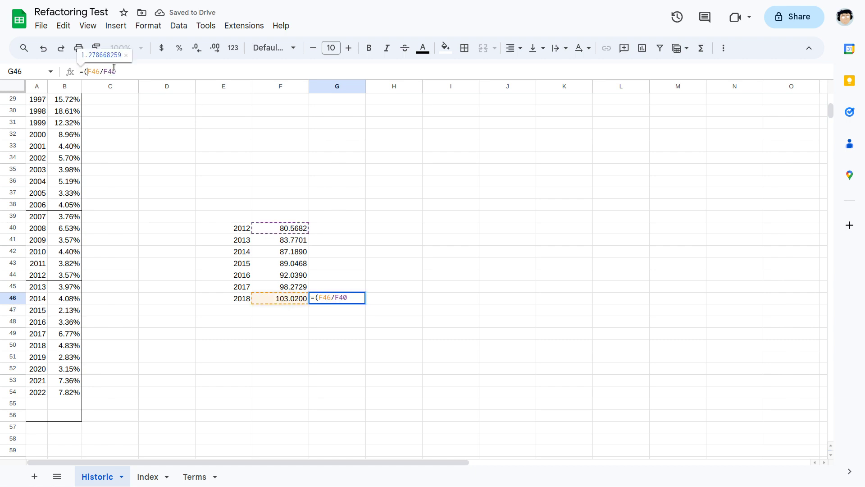
text())
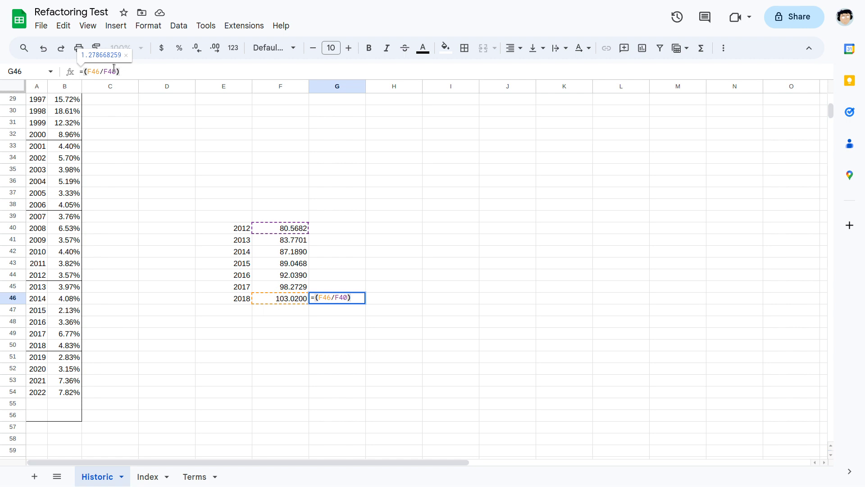
text(^(1/6))
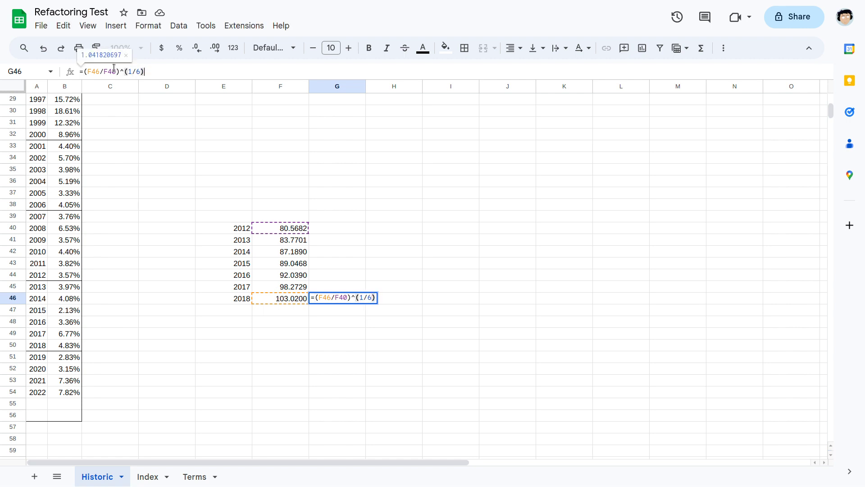
text(-1)
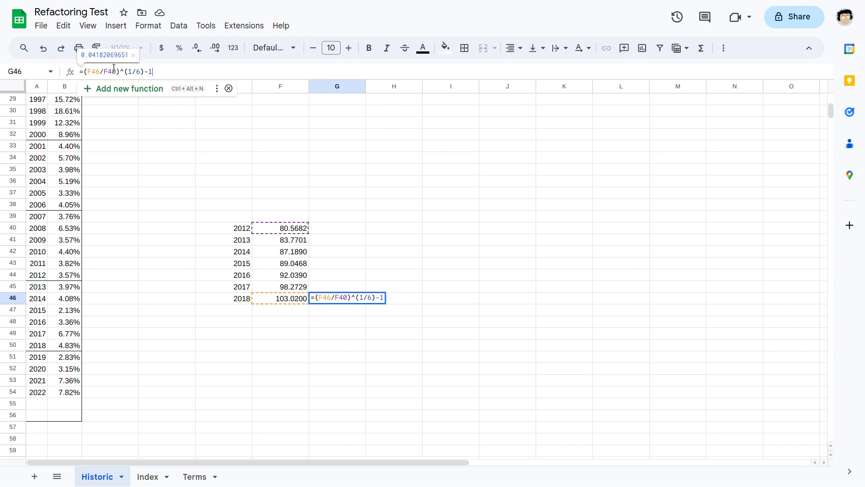
key(Return)
key(Up)
key(ctrl+shift+5)
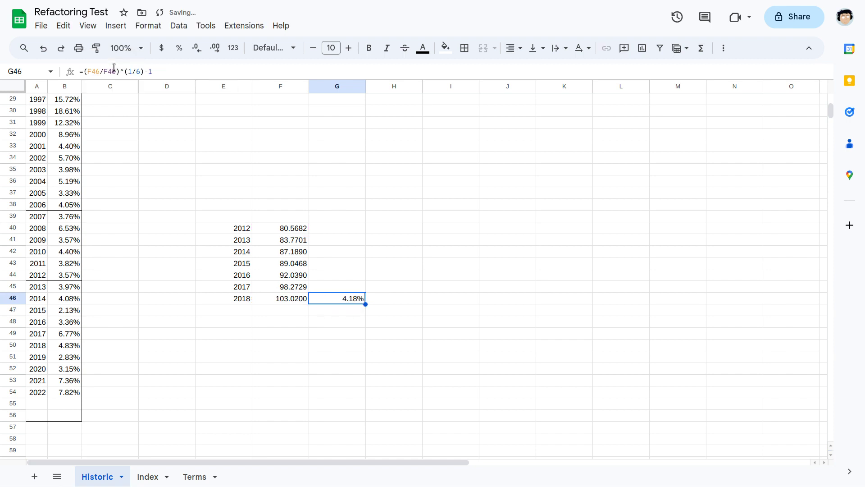
- Enter a starting price of $10 in cell I40, on the 2012 row
click(388, 298)
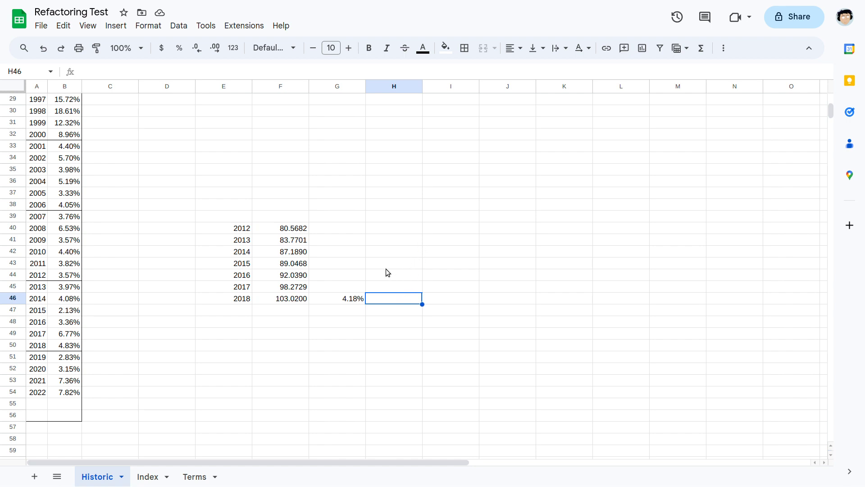
click(433, 232)
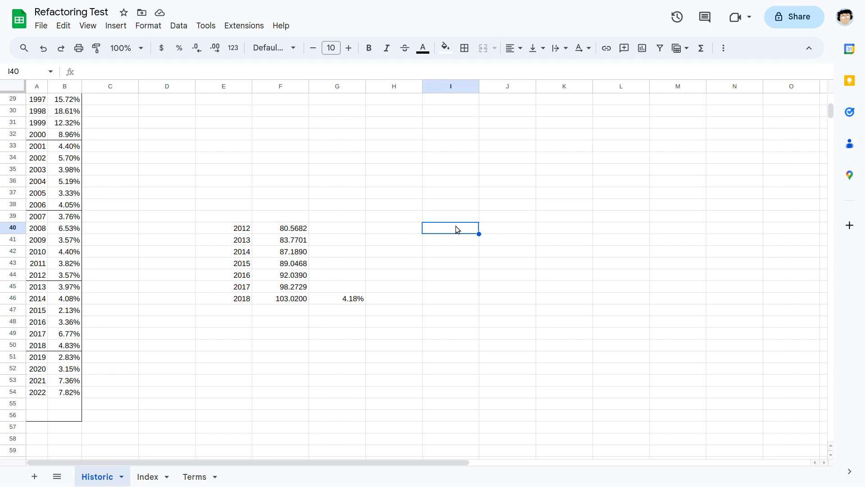
text($10)
key(Return)
click(456, 226)
key(Tab)
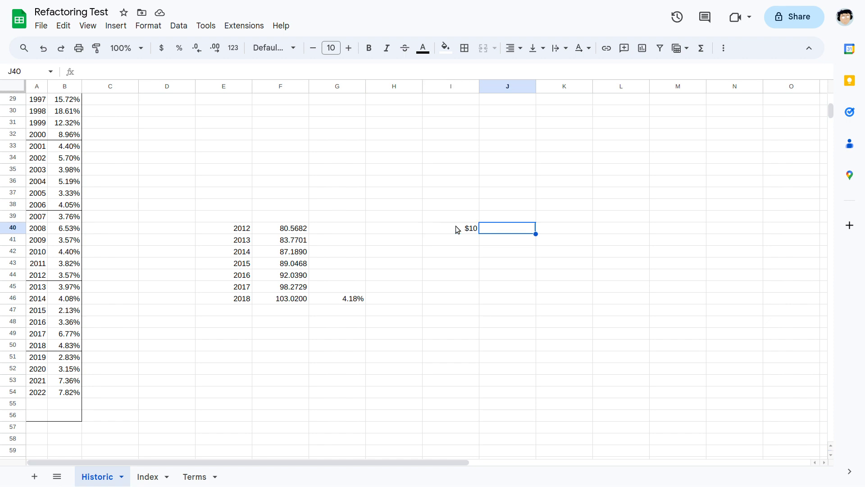
text(=)
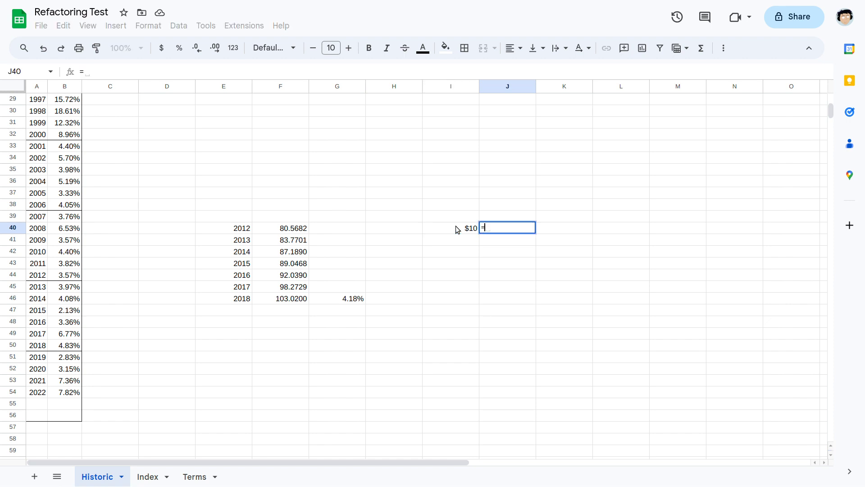
click(456, 228)
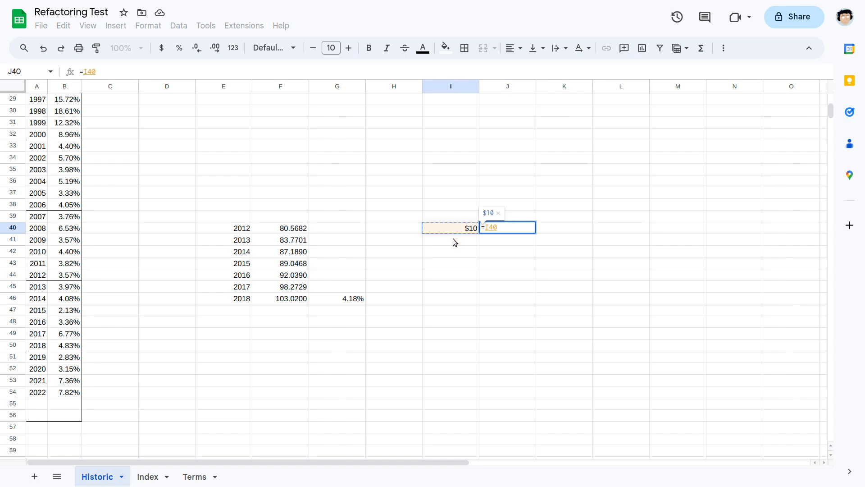
key(Return)
- Enter =I40*$G$46 in I41, with an absolute reference to the average inflation rate
text(=)
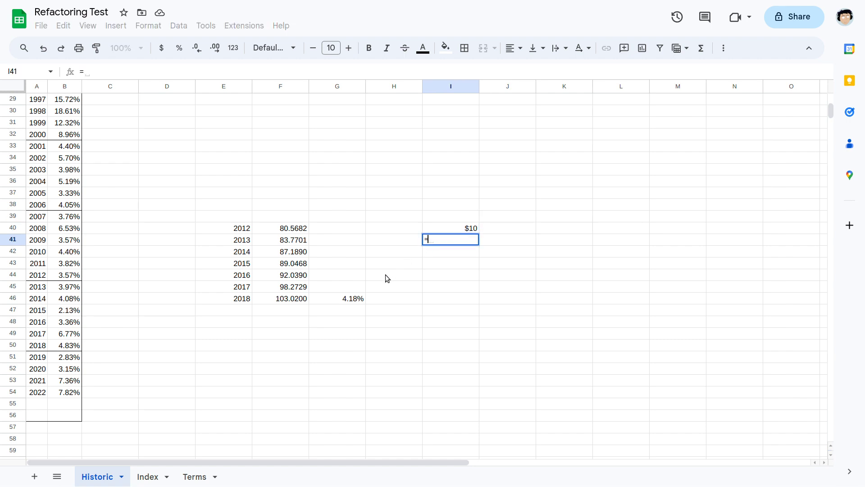
click(433, 230)
text(*)
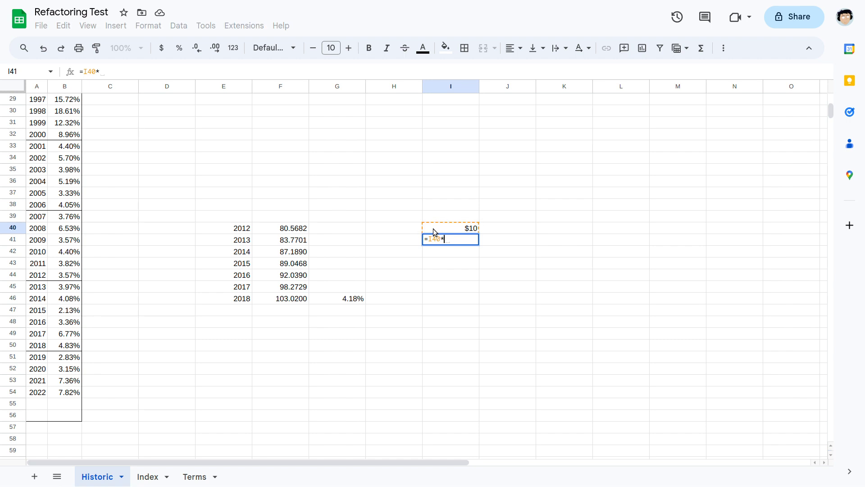
click(356, 301)
key(F4)
key(Return)
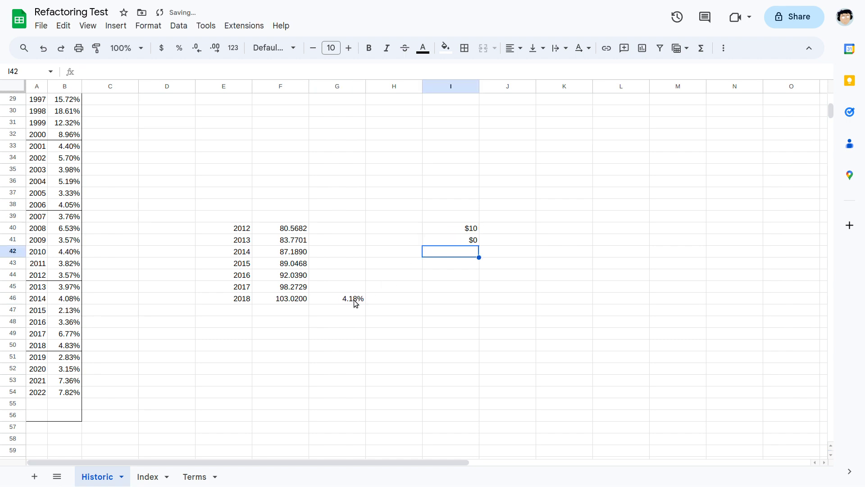
- Correct the I41 formula to =I40*(1+$G$46) so the price grows by the average inflation rate
click(437, 242)
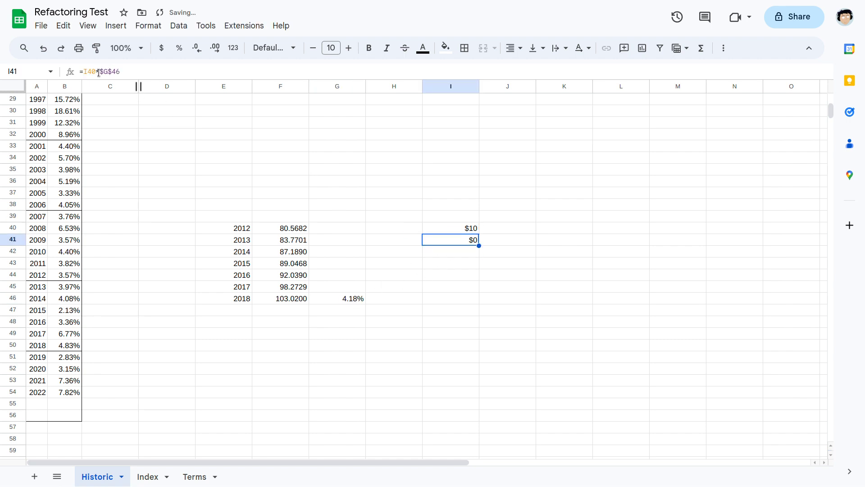
click(118, 72)
text((1+))
key(ctrl+Return)
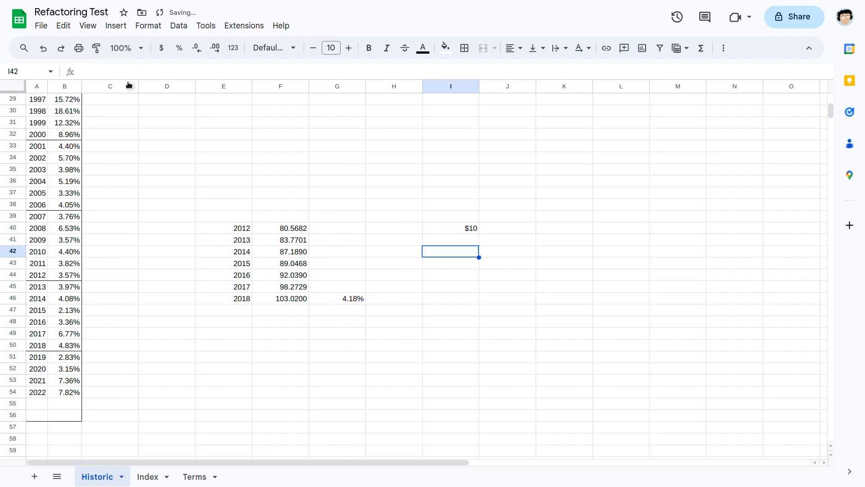
- Fill the price growth formula from I41 down to I46 and show I40:I46 with two decimal places
drag(479, 246, 464, 298)
key(Up)
shift+click(459, 297)
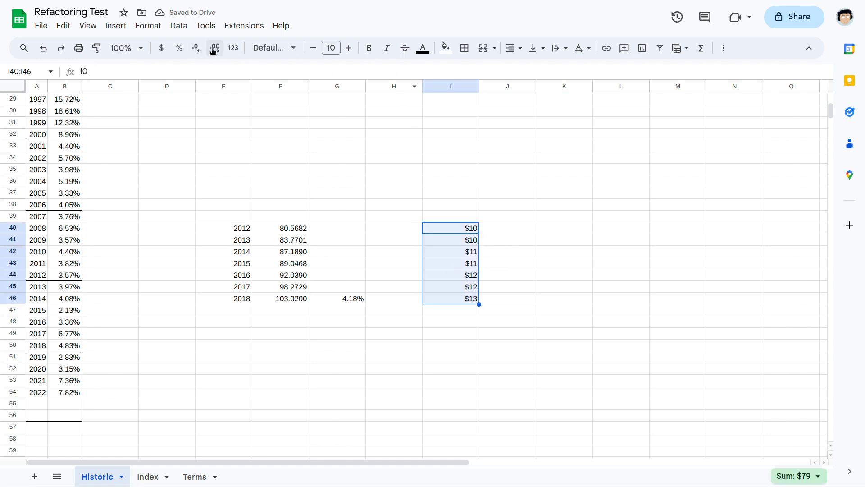
click(215, 48)
click(215, 48)
click(497, 299)
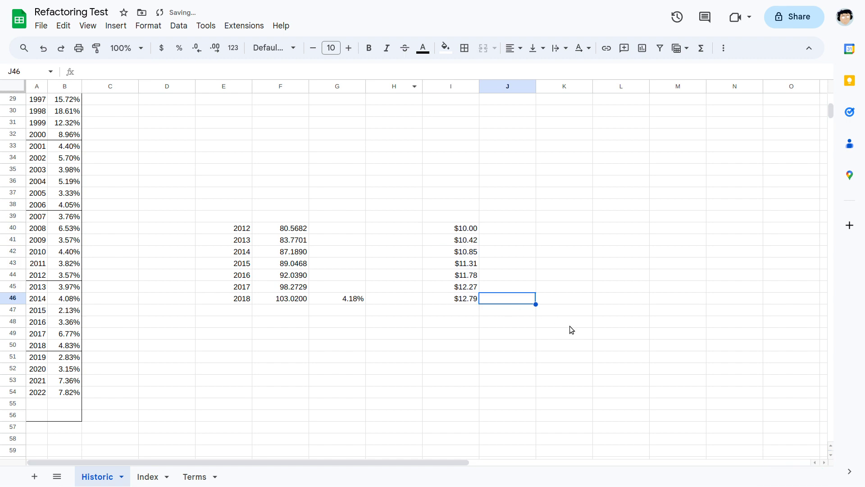
- Replace the starting price in I40 with the 2012 CPI value 80.5682 copied from F40
click(456, 311)
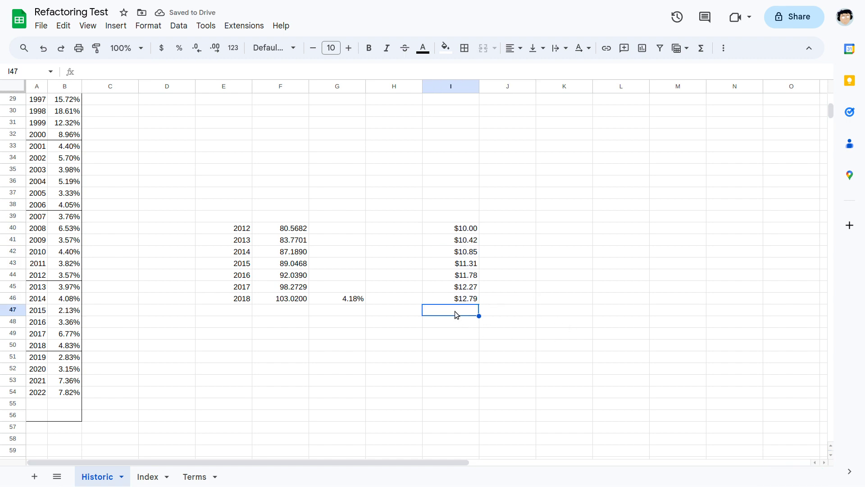
click(455, 301)
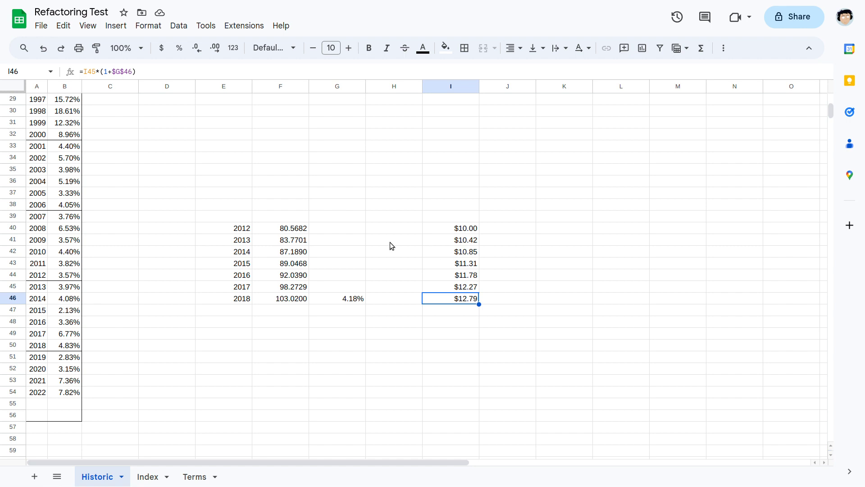
click(293, 234)
double_click(80, 70)
key(ctrl+c)
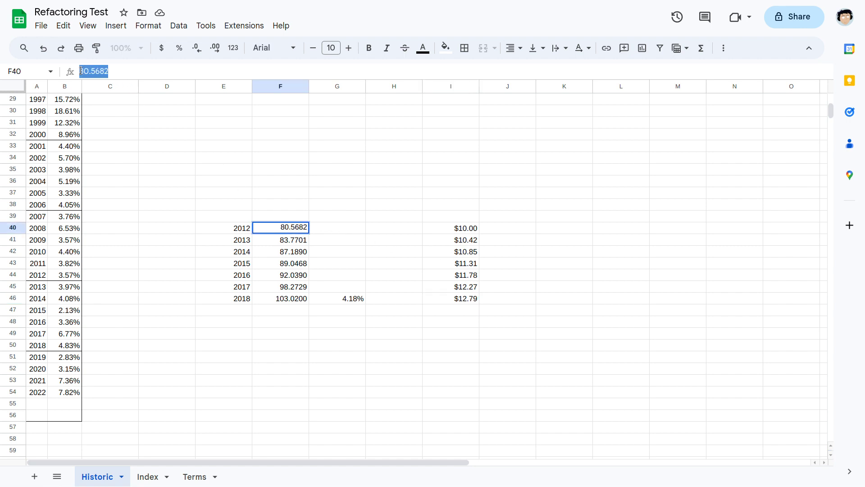
click(460, 230)
click(100, 71)
key(BackSpace)
key(BackSpace)
key(ctrl+v)
text(\)
key(BackSpace)
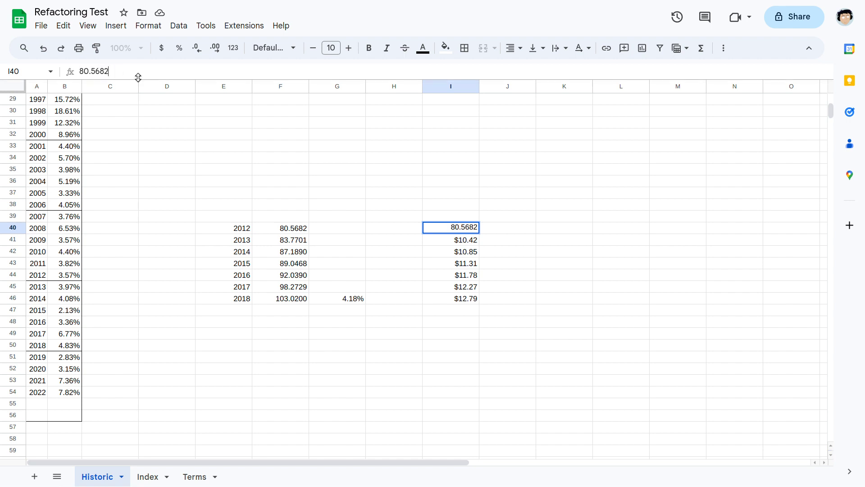
key(Return)
- Compare the 2018 result in I46 with the CPI index, the yearly rates in B45:B50 and the average rate in G46
key(Down)
key(ctrl+Down)
key(Down)
key(Up)
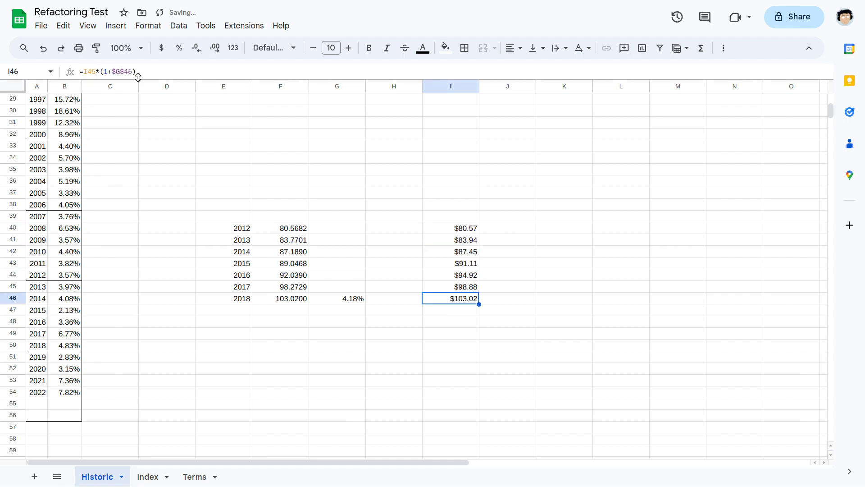
click(460, 232)
click(463, 299)
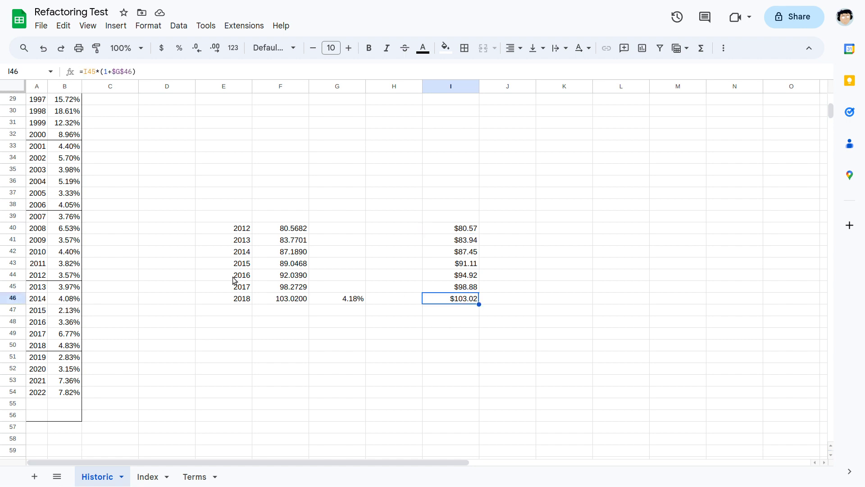
drag(73, 289, 73, 344)
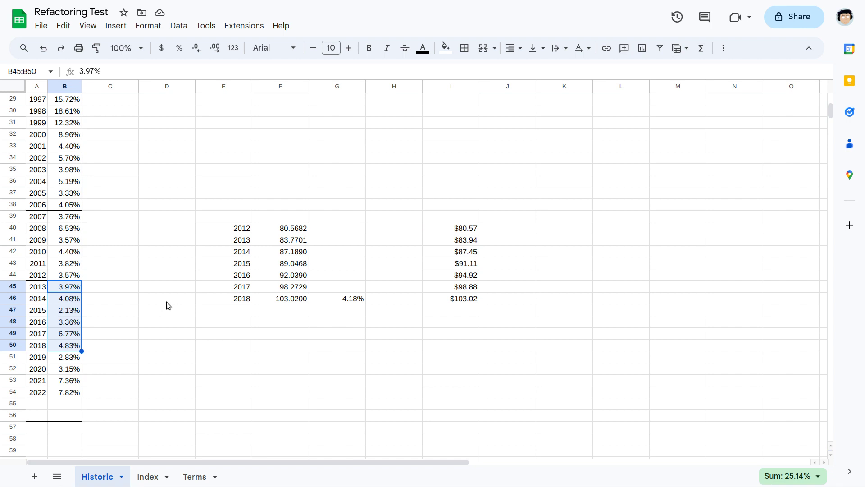
click(356, 298)
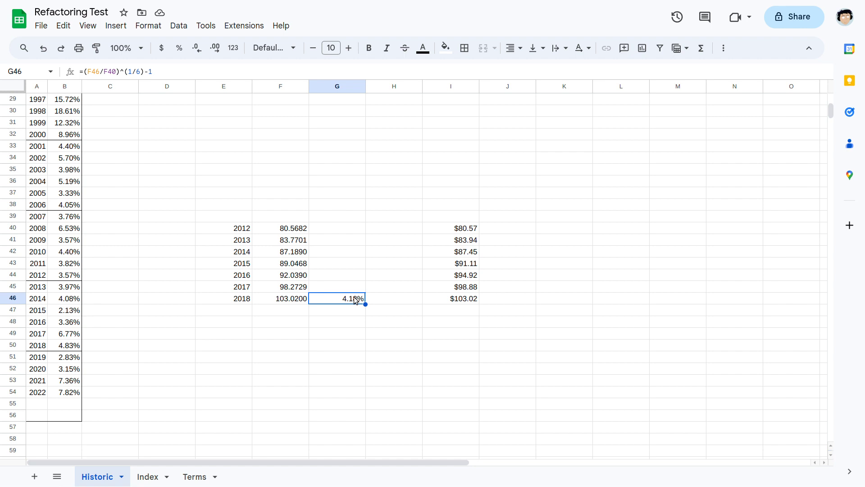
click(161, 288)
text(=)
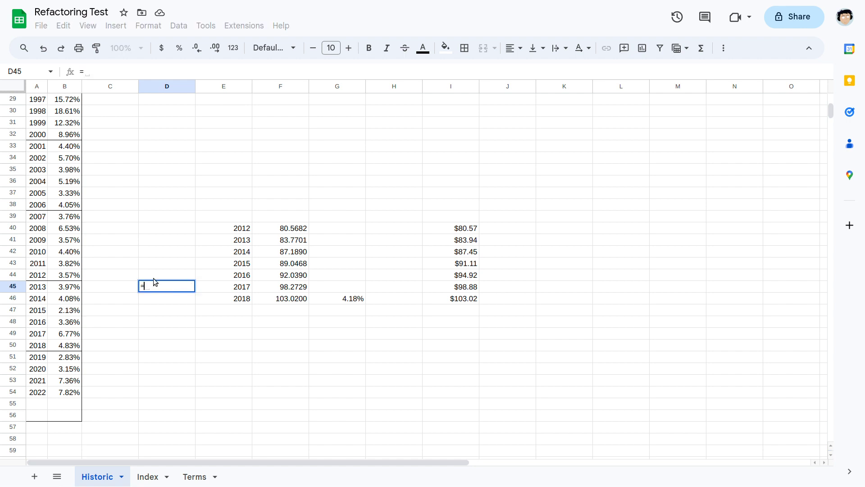
drag(70, 289, 71, 351)
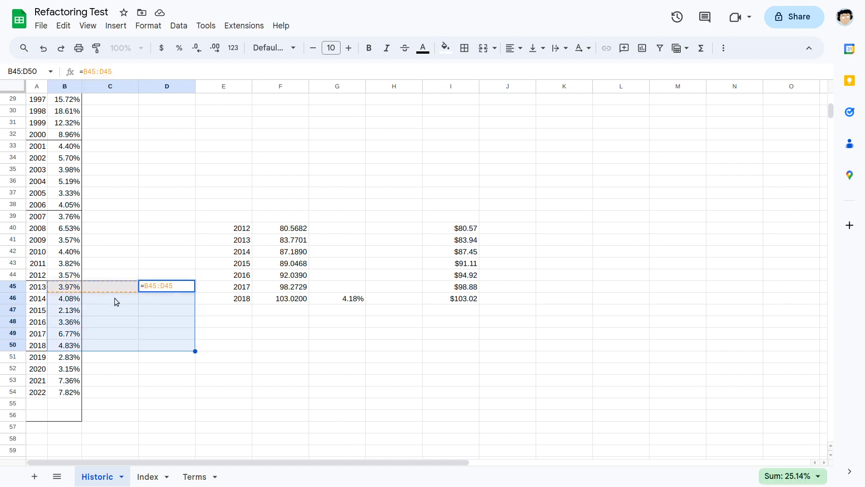
key(Escape)
click(161, 291)
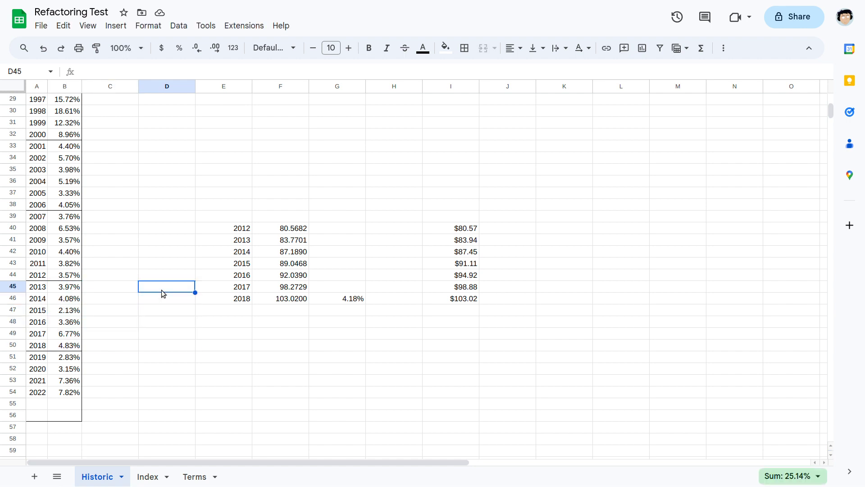
text(=%)
key(Escape)
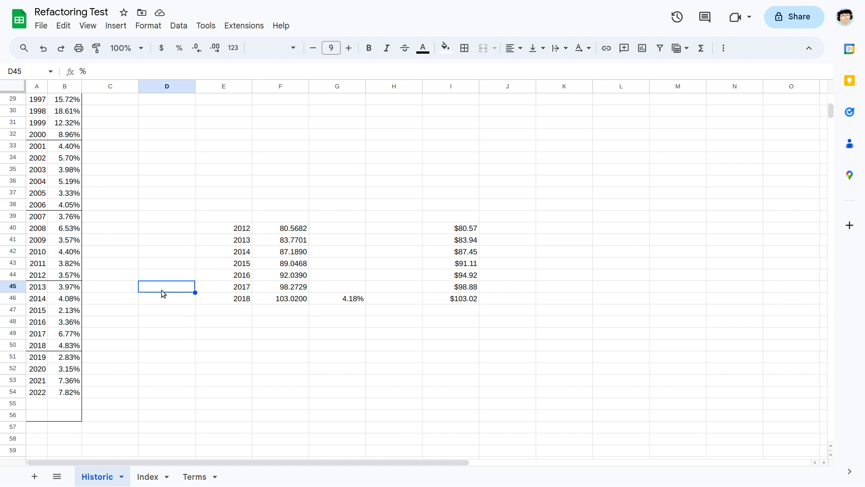
- Compute the arithmetic mean of the 2013–2018 inflation rates in D45 with =AVERAGE(B45:B50), and clear the cell after comparing it with G46
text(=AVER)
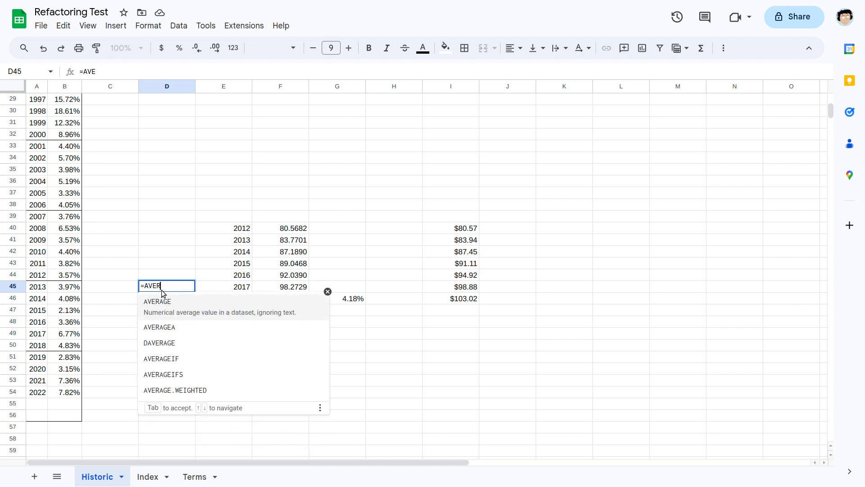
click(165, 301)
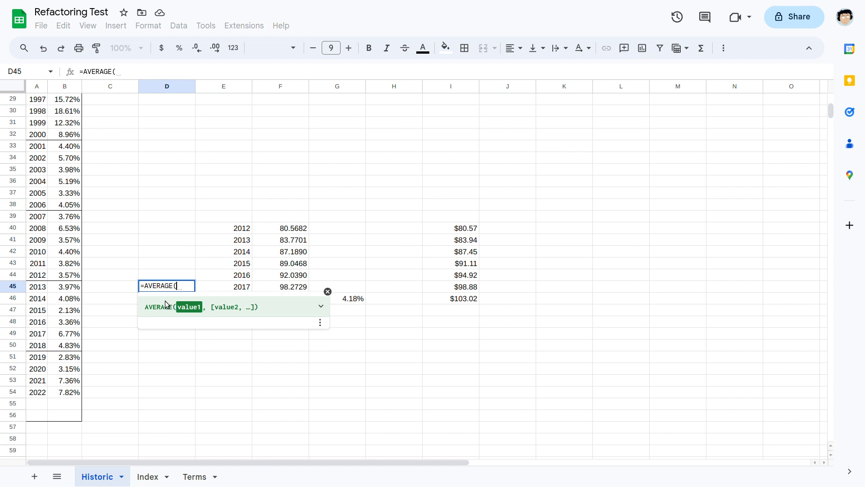
drag(55, 289, 72, 344)
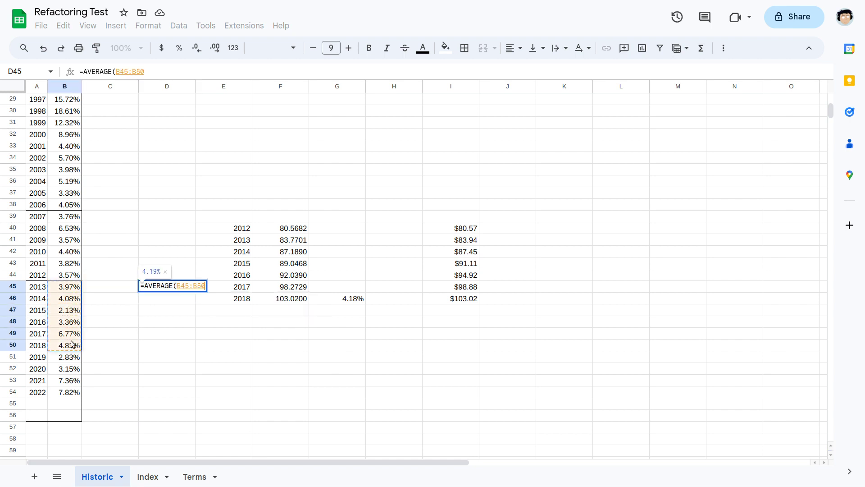
key(Return)
key(Up)
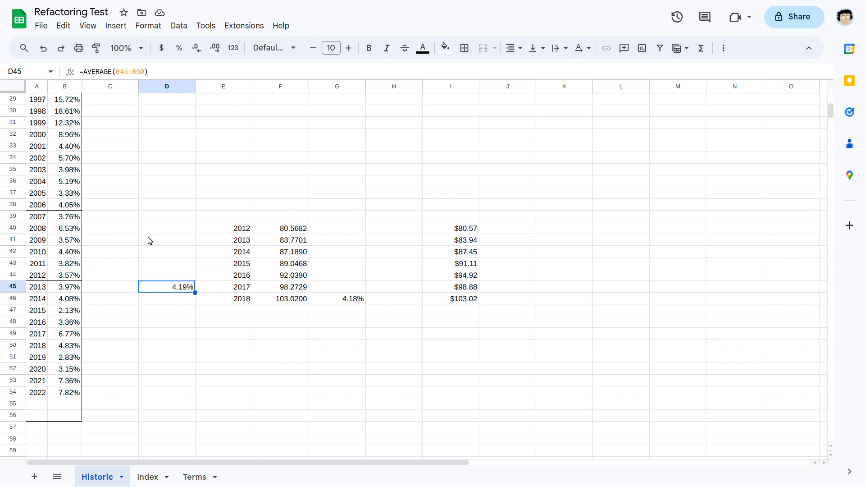
key(Delete)
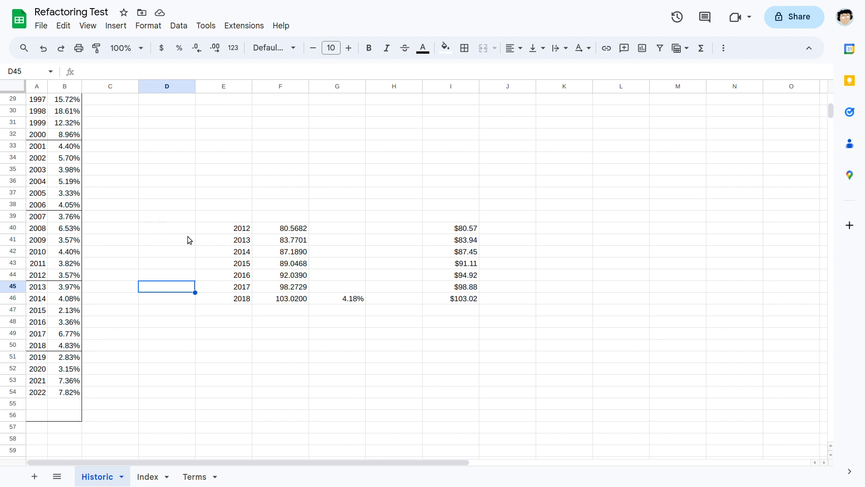
- Clear the CPI and price comparison table in E40:I46
click(359, 310)
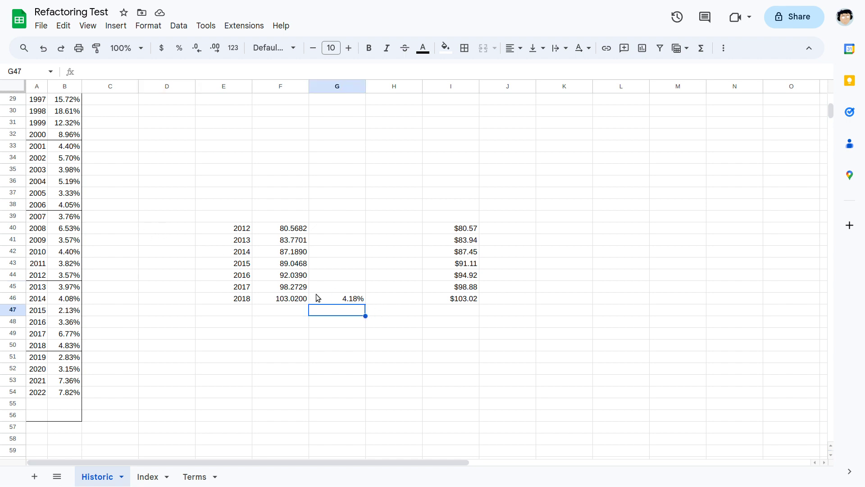
scroll(336, 291, up, 5)
scroll(322, 293, down, 4)
drag(248, 289, 454, 361)
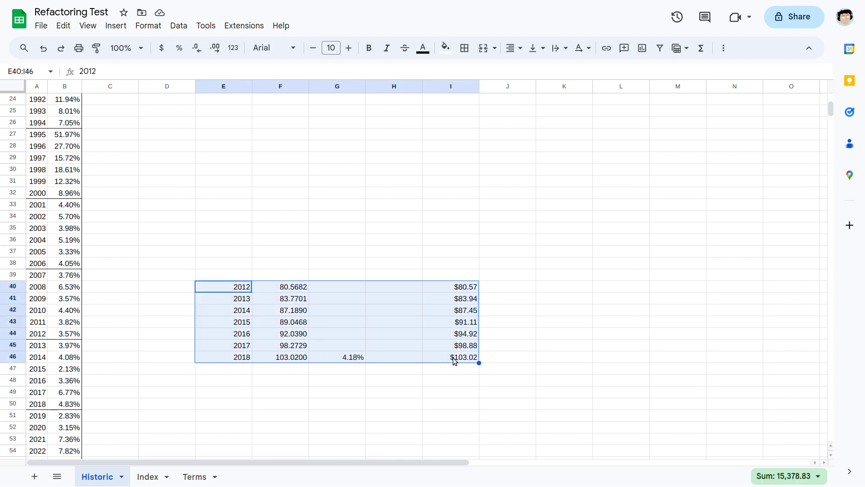
key(Delete)
click(172, 143)
scroll(172, 141, up, 5)
scroll(172, 142, up, 2)
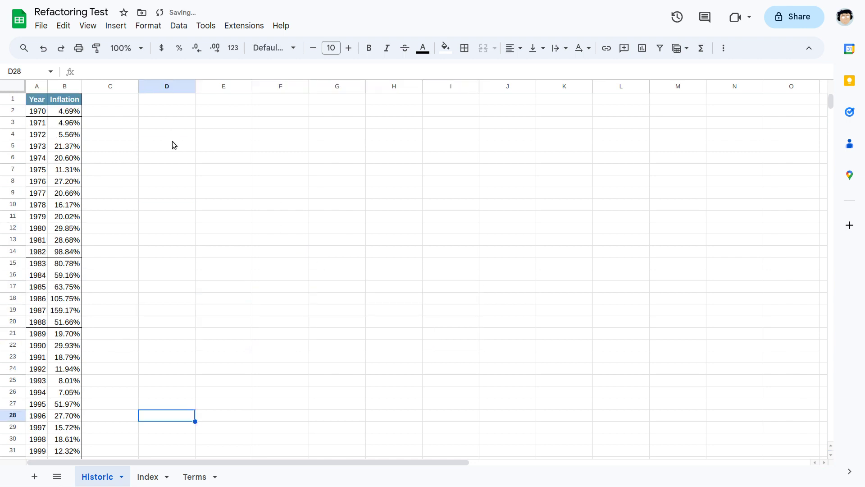
- Enter a base index of 100 in D2, on the 1970 row
scroll(169, 143, down, 12)
scroll(153, 165, up, 15)
click(162, 116)
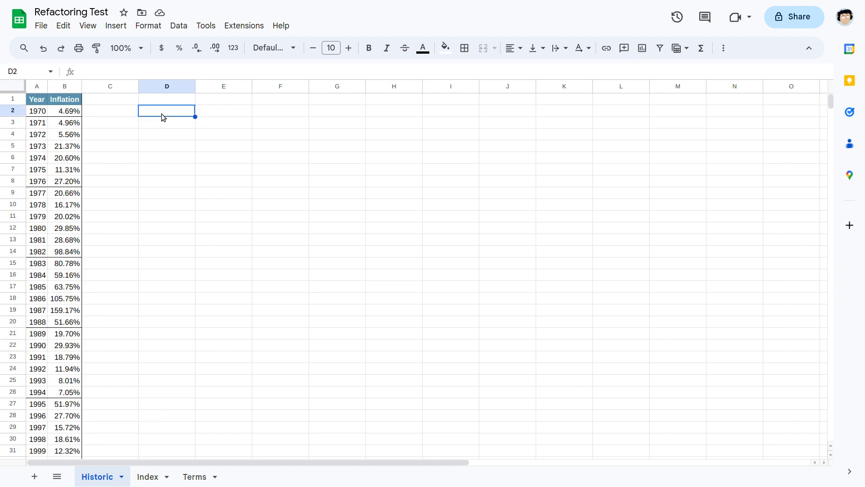
text(100)
key(Return)
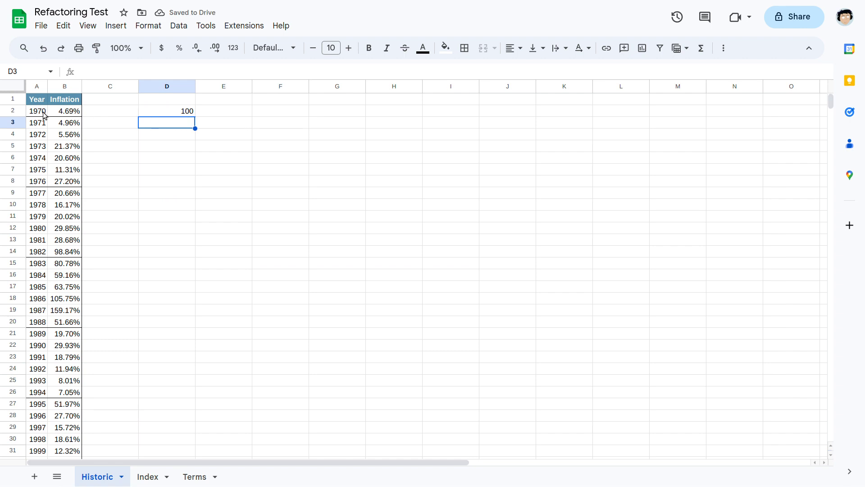
click(37, 113)
click(157, 115)
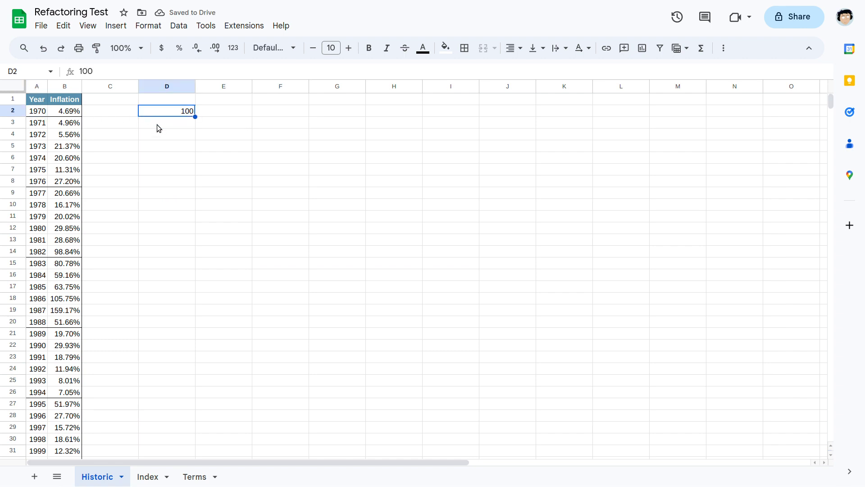
- Enter =D2*(1+B3) in D3 to grow the base index by the 1971 inflation
click(158, 125)
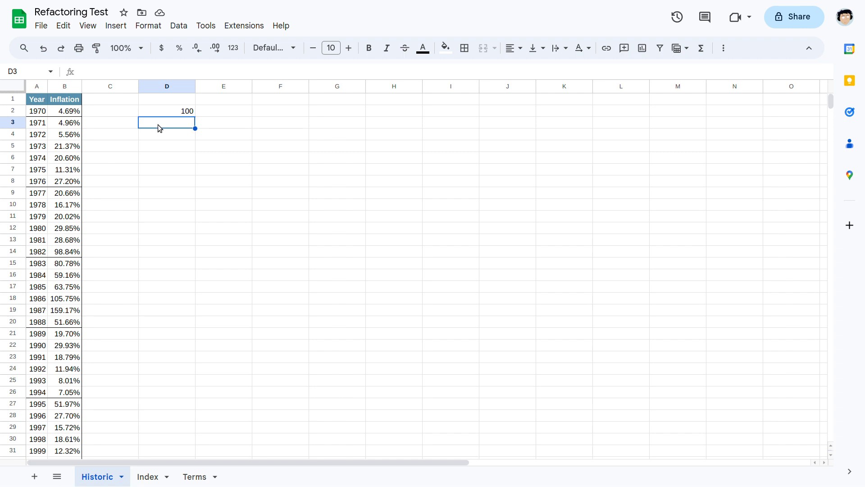
text(=)
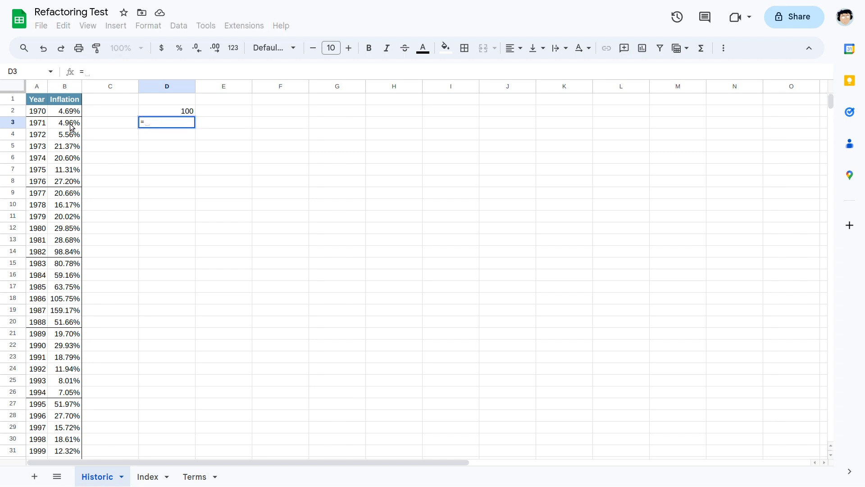
click(144, 110)
text(*()
click(74, 126)
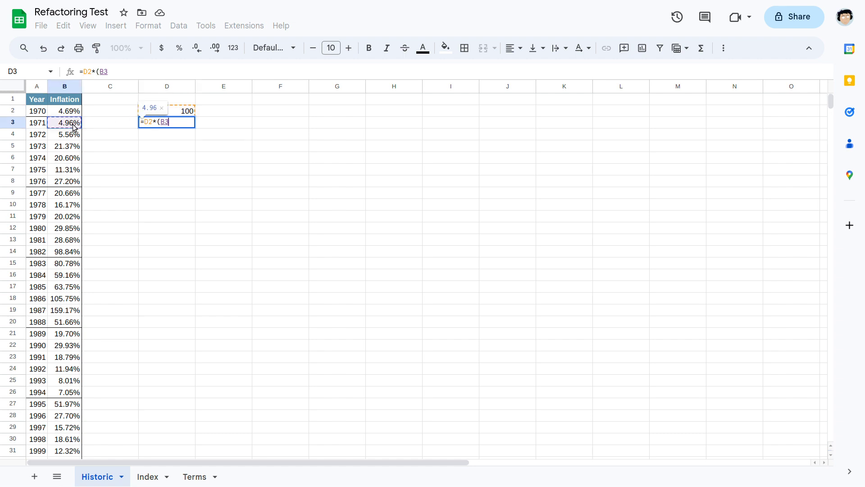
key(BackSpace)
key(BackSpace)
text(1+)
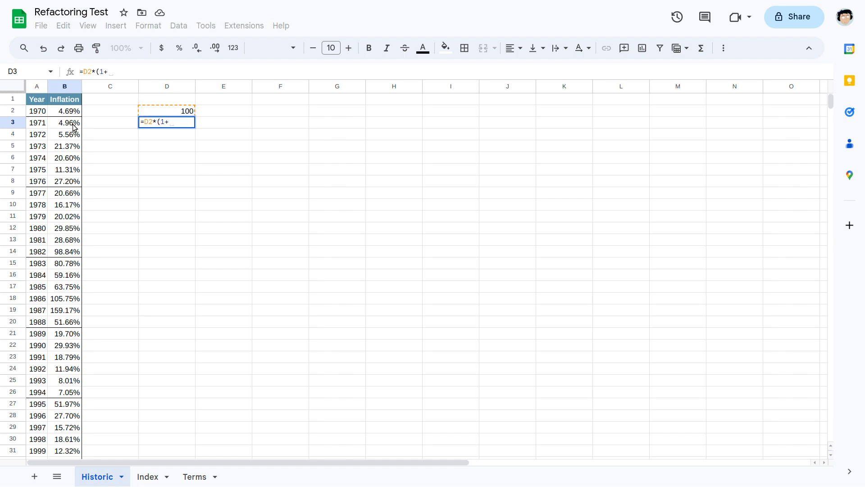
click(74, 127)
text())
key(Return)
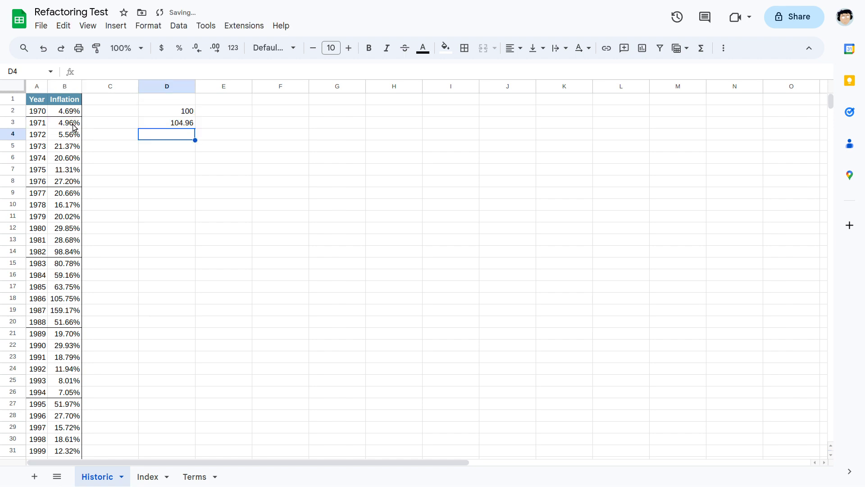
- Fill the index formula from D3 down to D54 and look over the resulting column
key(Up)
drag(193, 128, 188, 261)
scroll(226, 265, up, 10)
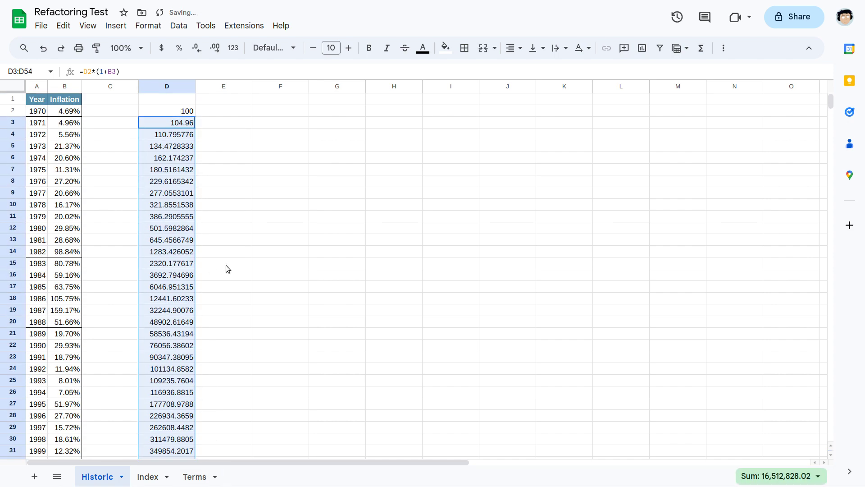
click(181, 266)
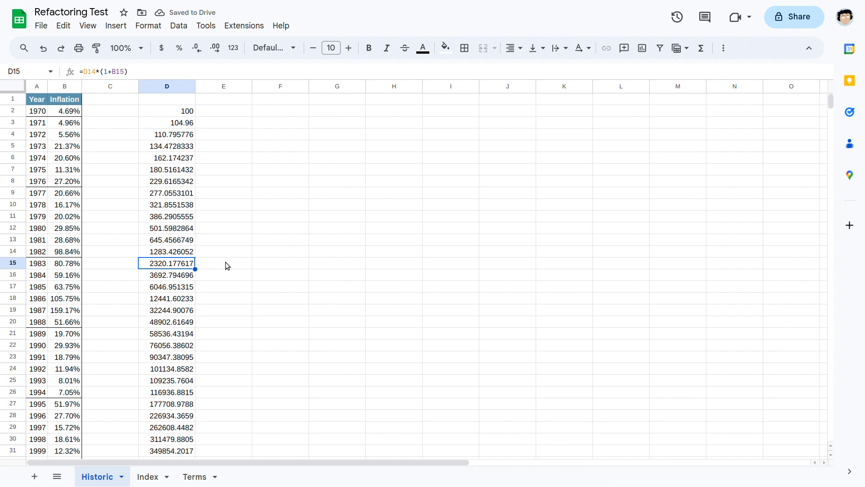
scroll(213, 183, down, 5)
scroll(225, 252, up, 5)
- Glance at the CPI values on the Index sheet, and enter =D3/D2 in E3 of the Historic sheet
click(145, 476)
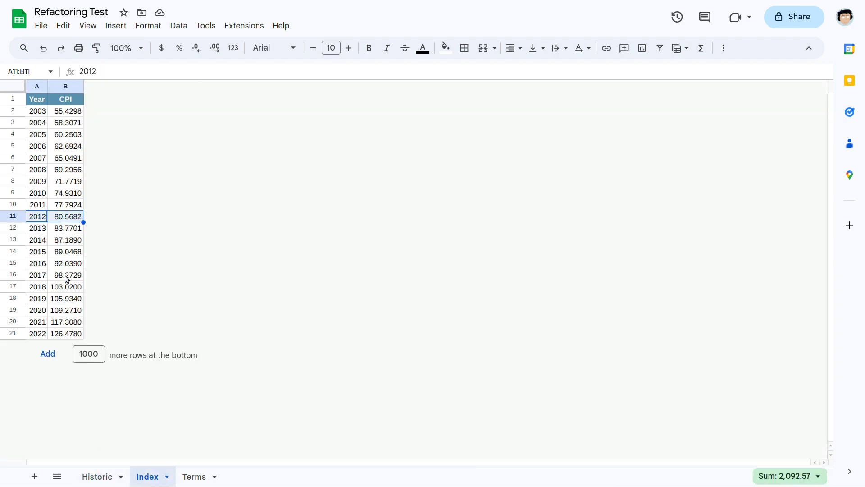
click(71, 254)
click(96, 476)
click(220, 123)
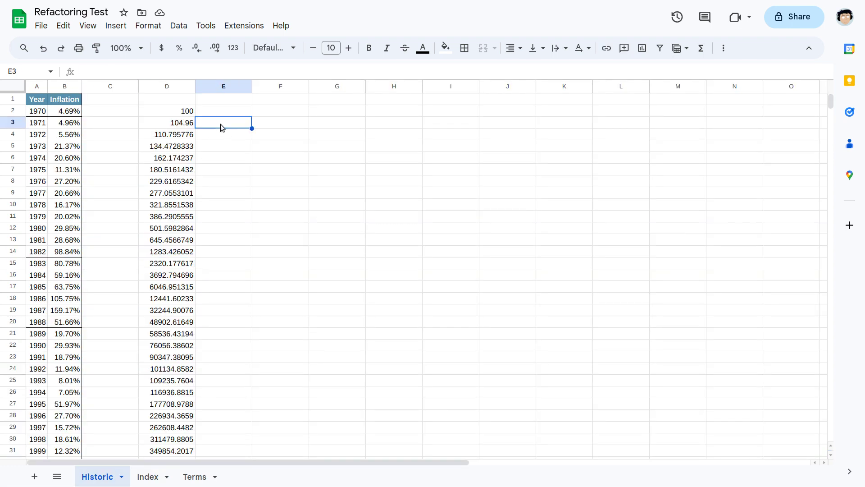
text(=)
click(180, 124)
text(/)
click(180, 111)
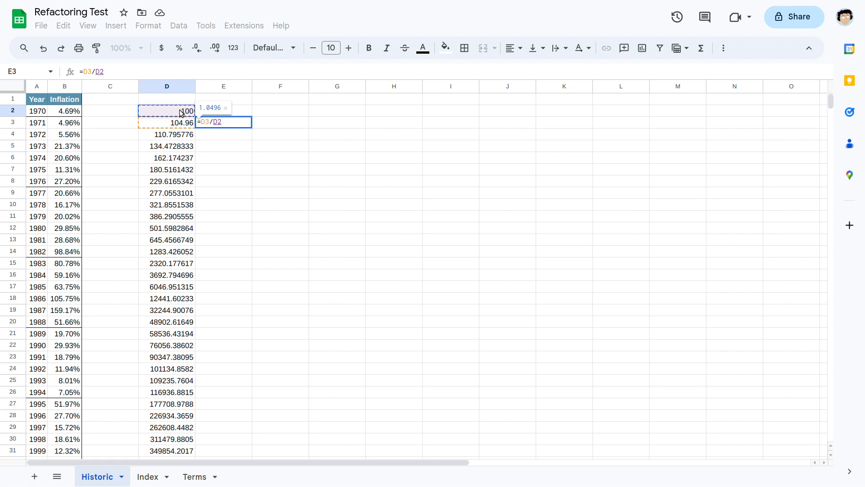
key(Return)
- Extend the E3 formula to =D3/D2-1 so it gives the 1971 inflation rate
click(229, 122)
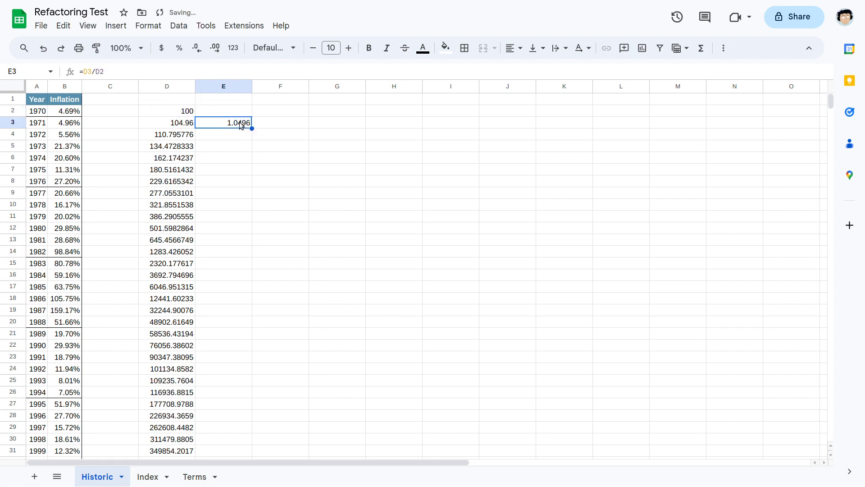
click(129, 72)
text(-1)
key(Return)
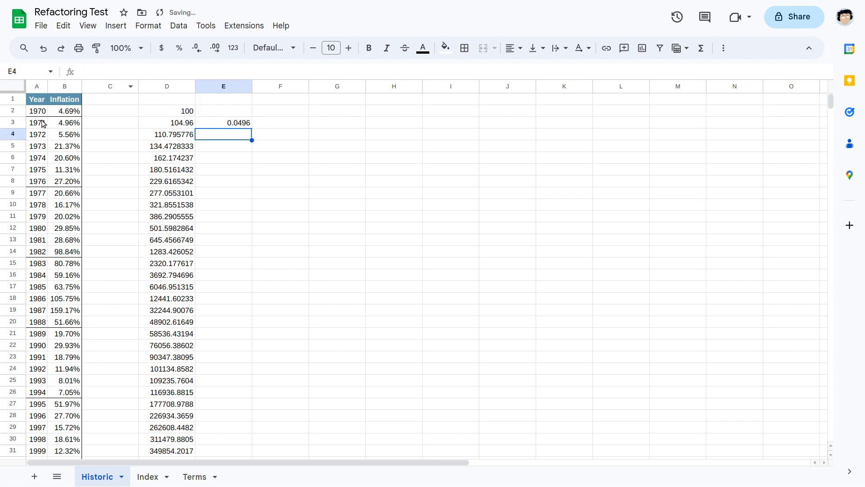
- Format E3 as a percentage and fill its inflation formula down to E54
click(70, 123)
click(237, 123)
key(ctrl+shift+5)
drag(253, 129, 270, 311)
scroll(270, 310, up, 10)
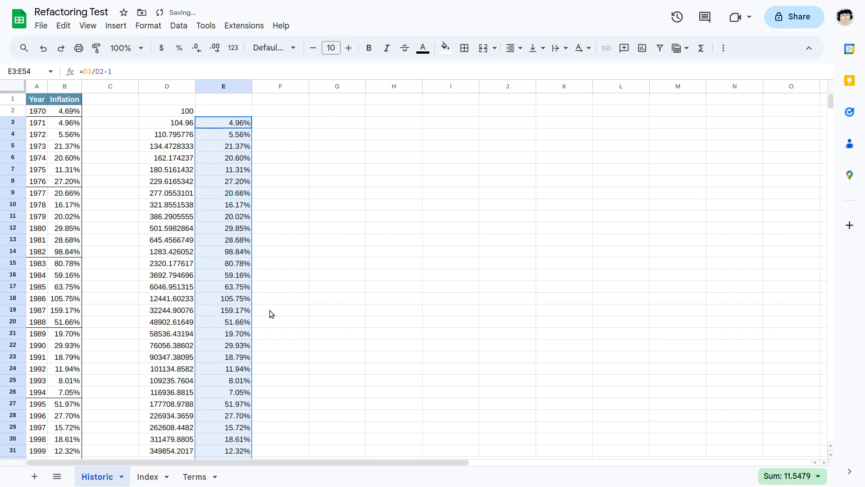
- Clear the yearly rates in E3:E54 and look over the index values through 2022
key(Delete)
click(167, 204)
scroll(220, 209, down, 5)
scroll(220, 209, up, 5)
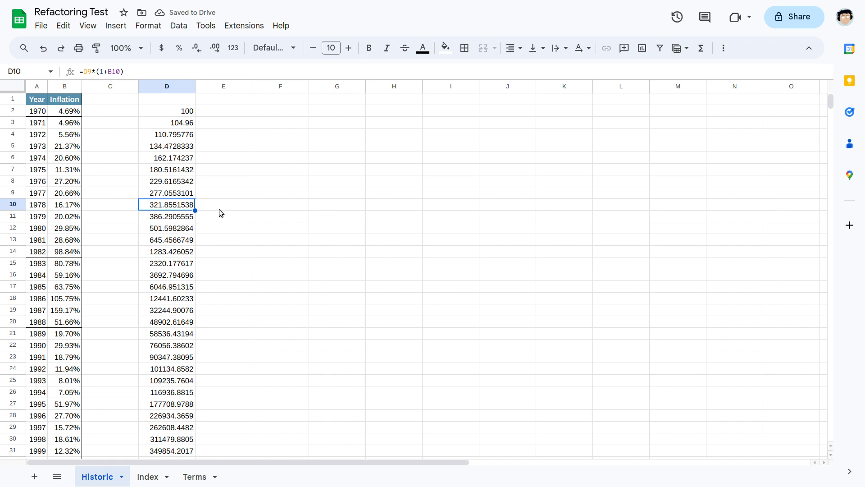
scroll(219, 209, down, 15)
scroll(218, 209, up, 5)
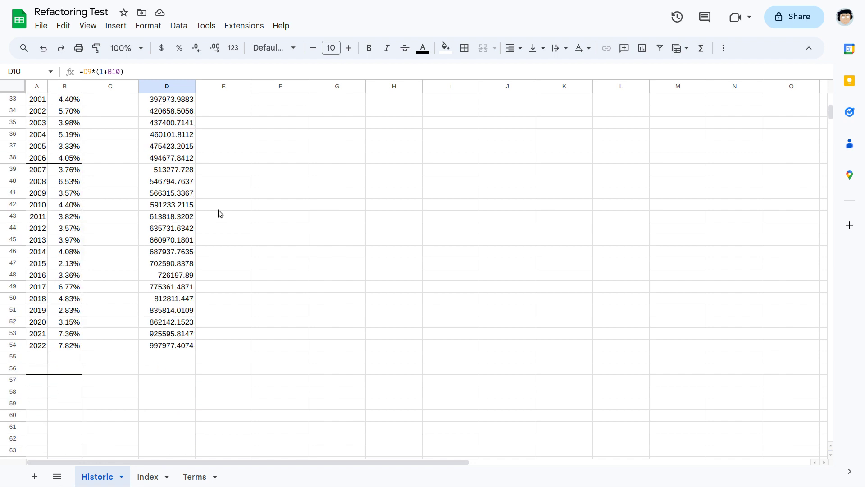
click(228, 293)
scroll(231, 293, up, 11)
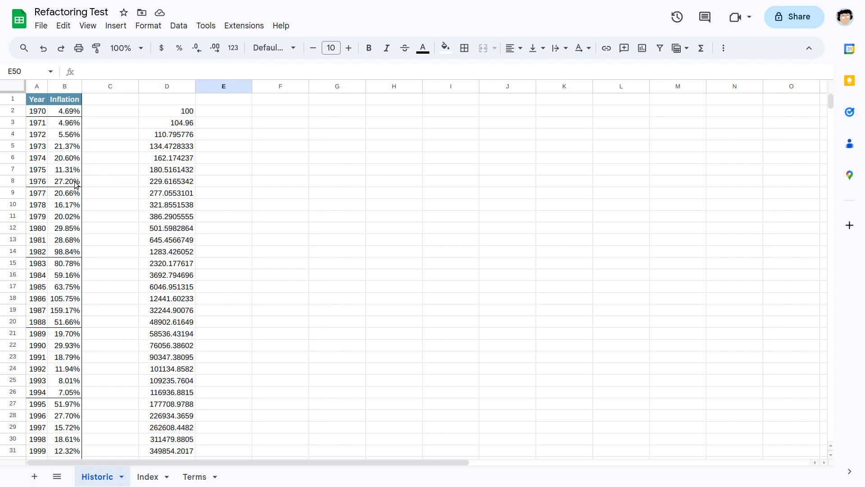
- Enter =D8/D2 in E8 to compare the 1976 index with the 1970 base
click(207, 182)
text(=)
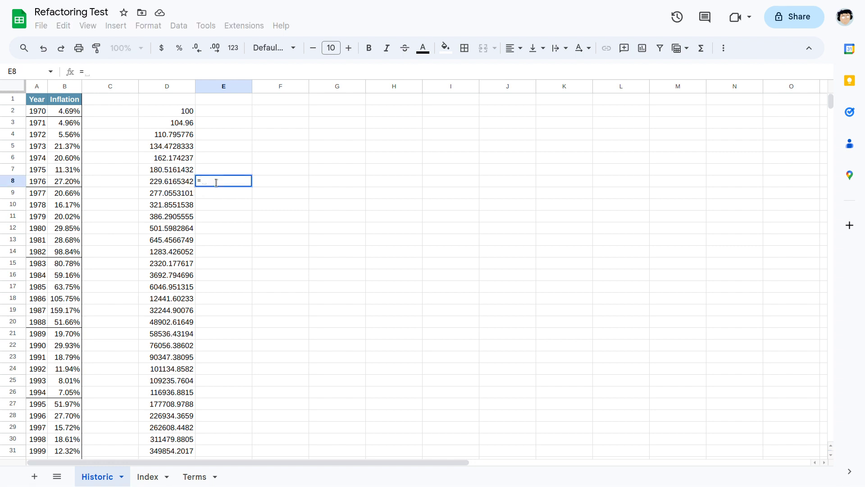
click(174, 183)
text(/)
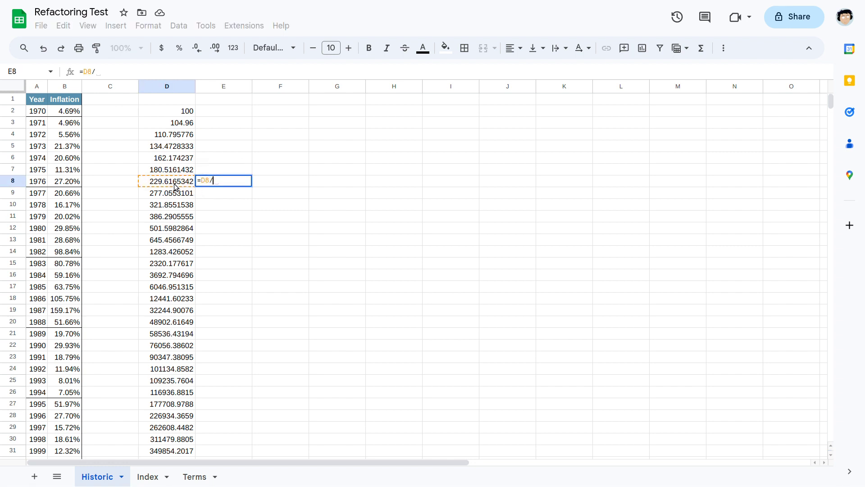
click(175, 113)
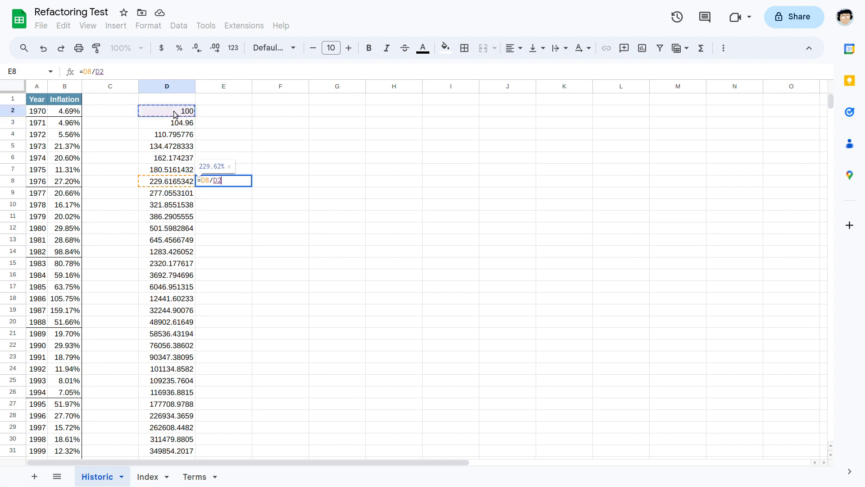
key(Return)
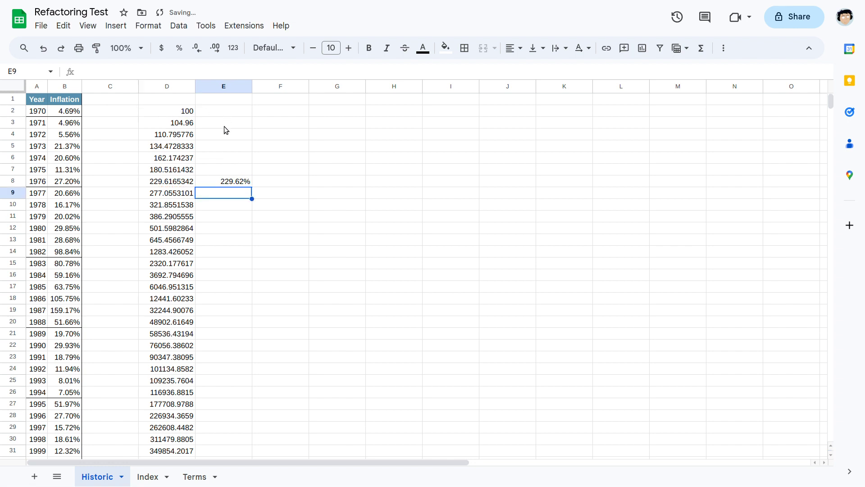
- Change the E8 formula to =(D8/D2)^(1/6)-1 to get the six-year term's average yearly inflation
click(229, 183)
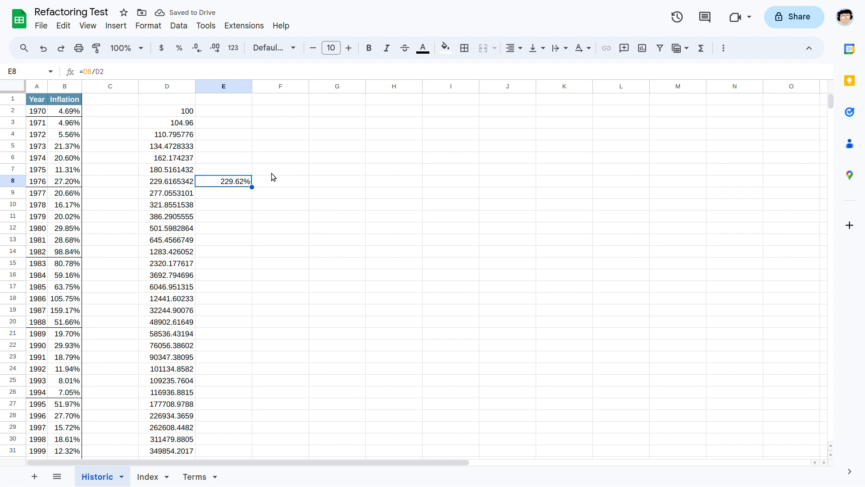
key(F2)
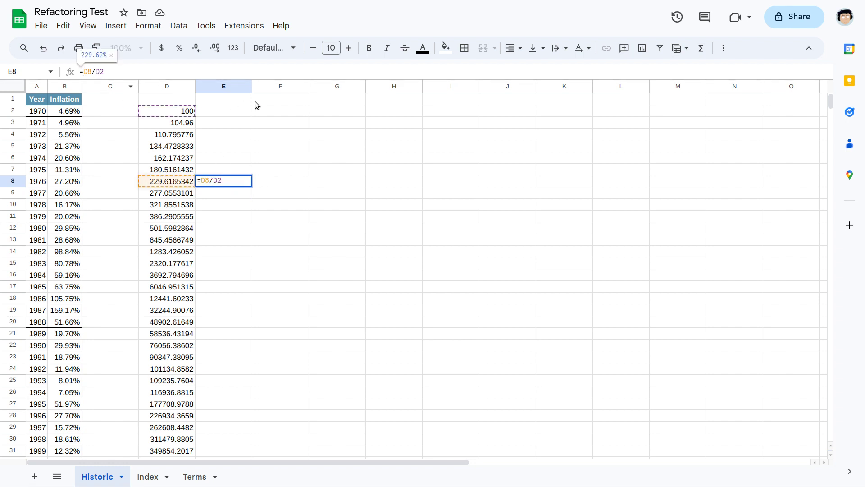
text(()
key(End)
text()^(1/6)-1)
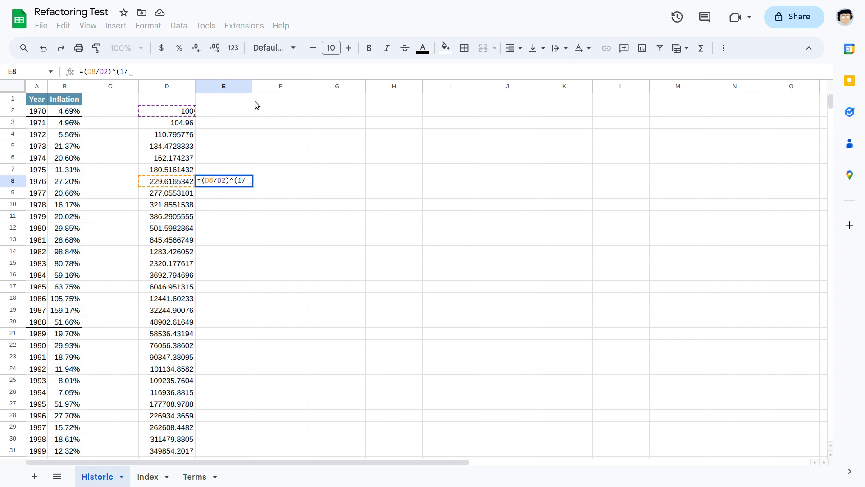
key(Return)
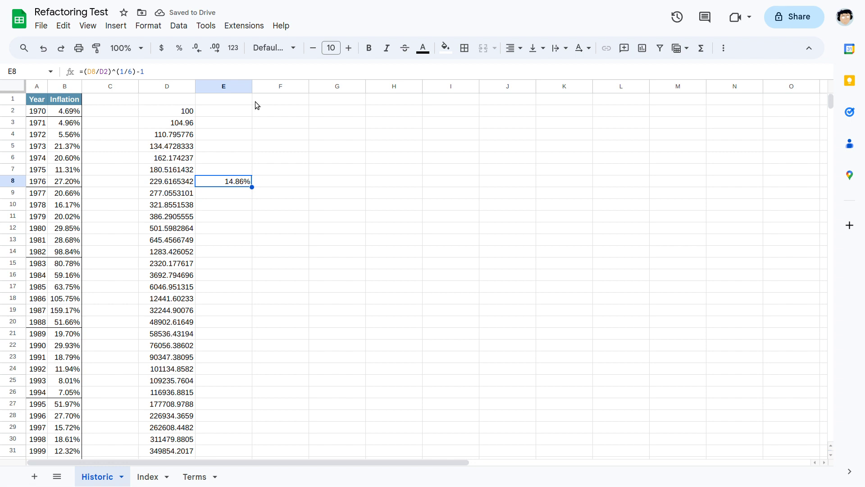
click(164, 72)
key(Escape)
- Copy the average inflation formula from E8 to the term-end rows 1982, 1988, 1994 and 2000 (E14, E20, E26 and E32)
key(ctrl+c)
click(236, 254)
key(ctrl+v)
click(248, 322)
key(ctrl+v)
scroll(270, 320, down, 3)
click(231, 285)
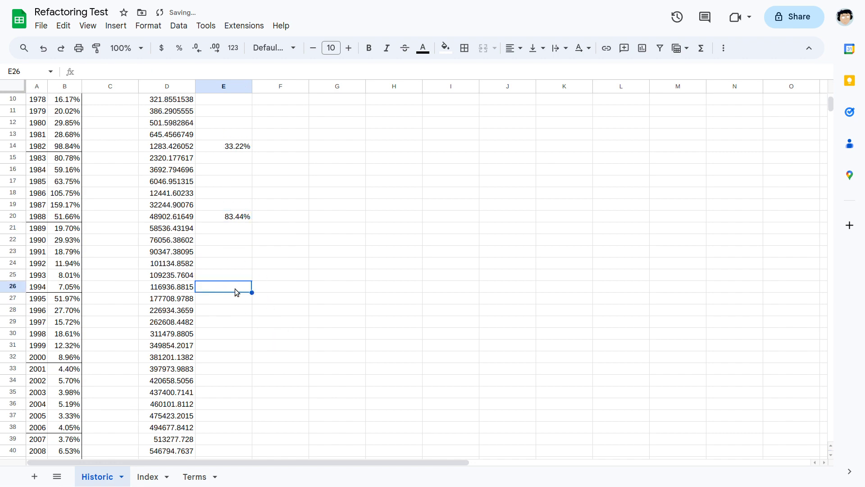
key(ctrl+v)
click(239, 356)
key(ctrl+v)
- Paste the same average inflation formula at the term ends 2006, 2012 and 2018 in E38, E44 and E50
scroll(270, 352, down, 5)
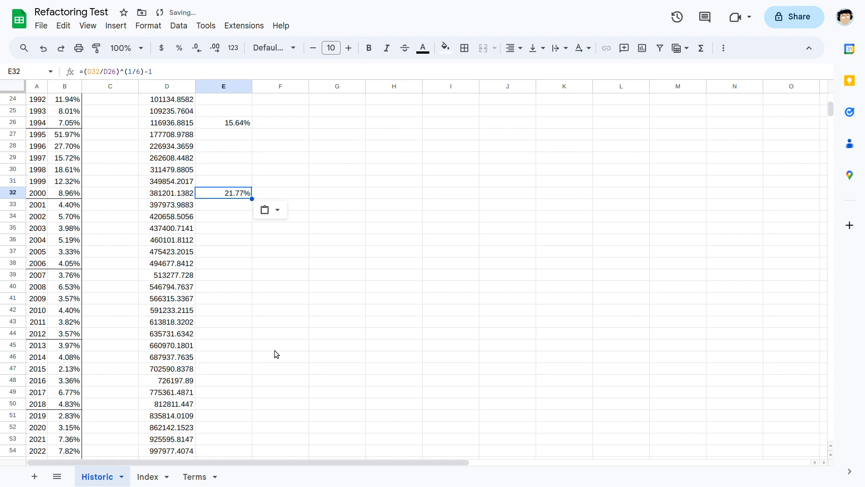
click(209, 266)
key(ctrl+v)
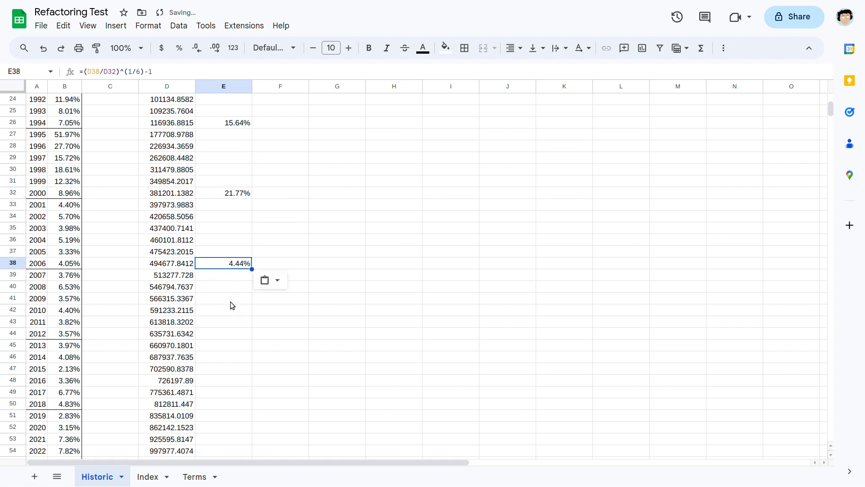
click(220, 334)
scroll(260, 331, down, 5)
key(ctrl+v)
click(219, 242)
key(ctrl+v)
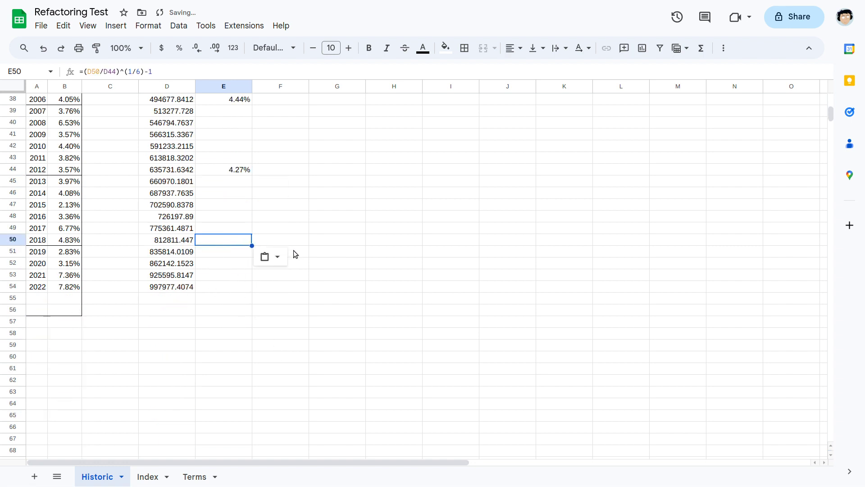
text(`)
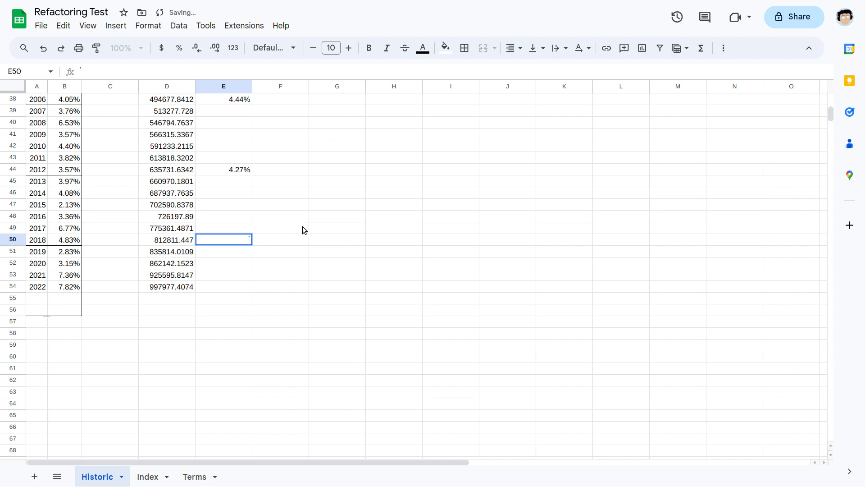
key(Escape)
scroll(302, 226, up, 12)
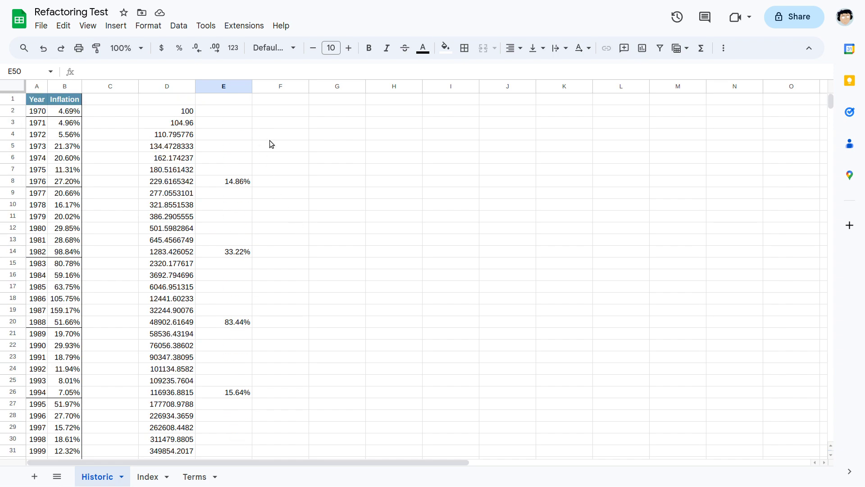
- Enter =AVERAGE(B3:B8) in F8 to get the simple average of the 1971–1976 inflation rates
click(277, 179)
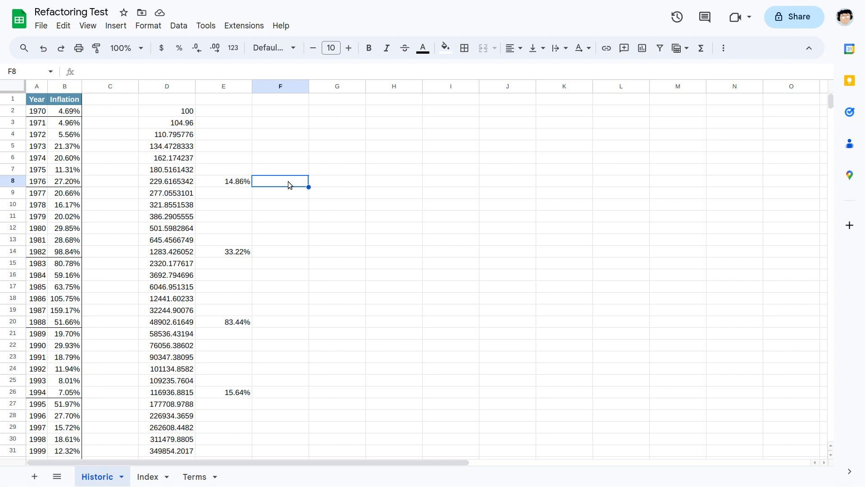
text(=AVERAGE()
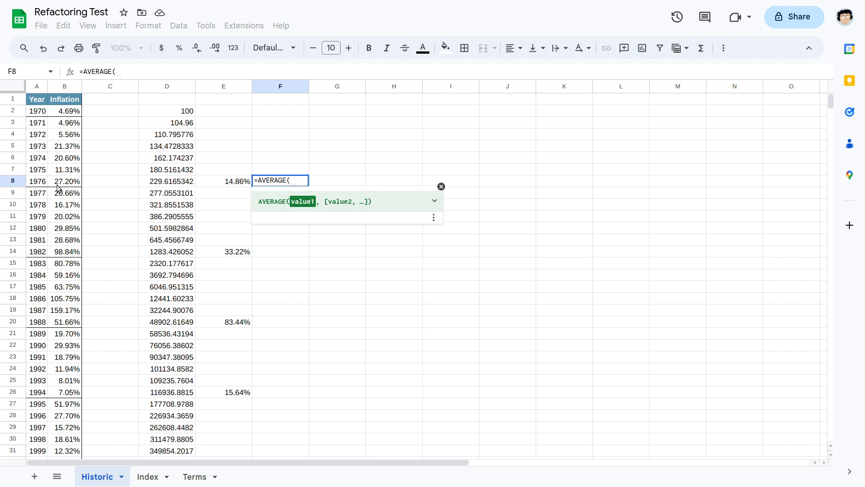
drag(60, 184, 62, 129)
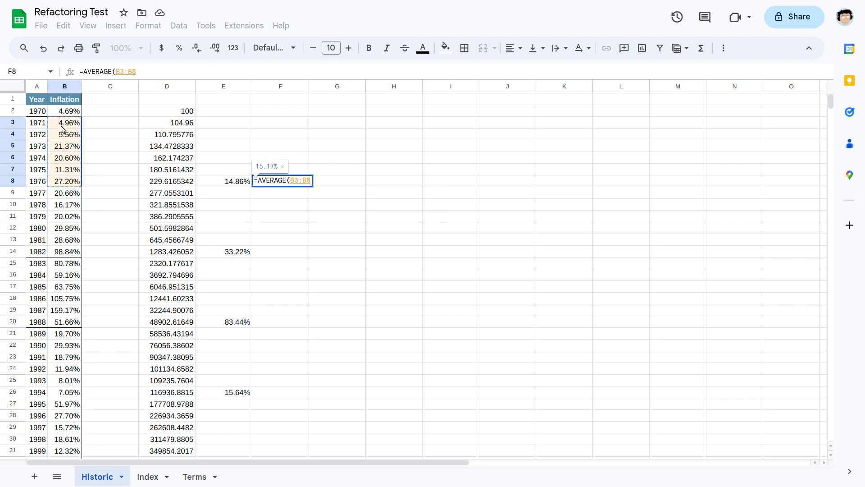
key(Return)
- Copy the simple average formula from F8 to the 1982, 1988 and 1994 rows in F14, F20 and F26
click(286, 183)
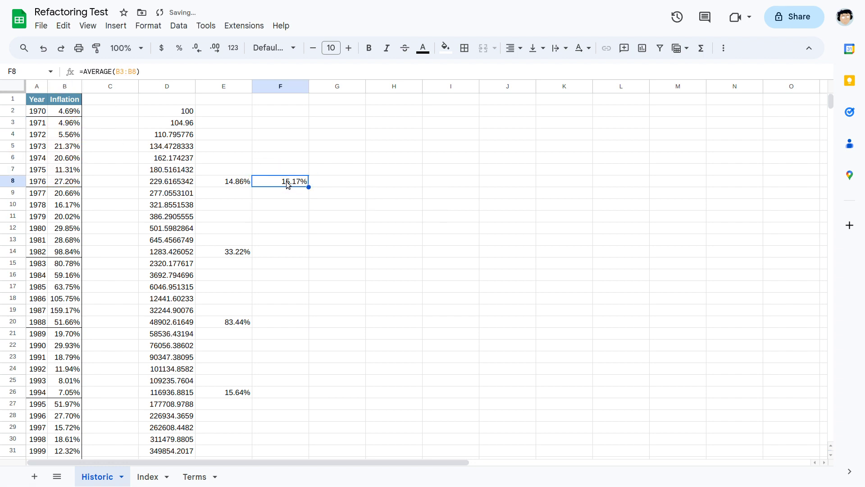
click(278, 251)
key(ctrl+v)
click(271, 320)
key(ctrl+v)
scroll(310, 314, down, 3)
click(264, 288)
key(ctrl+v)
- Paste the simple average formula into F32, F38, F44 and F50 for the terms ending 2000, 2006, 2012 and 2018
scroll(311, 275, down, 3)
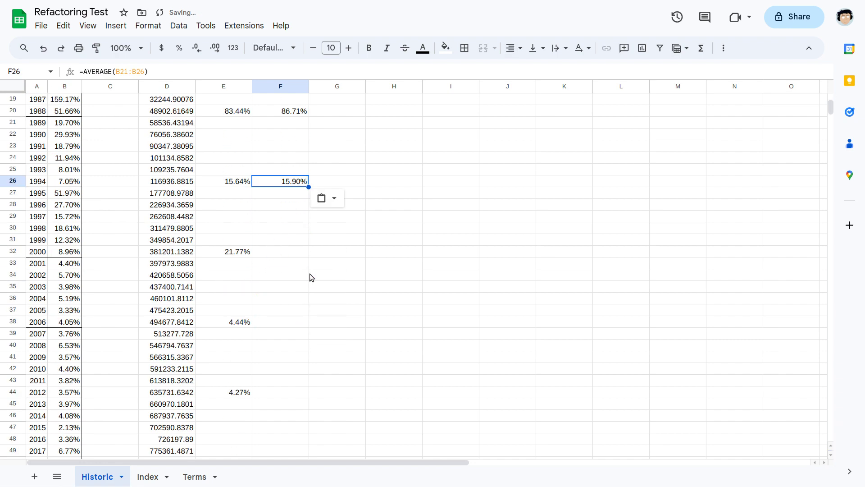
click(276, 251)
key(ctrl+v)
click(274, 322)
key(ctrl+v)
click(276, 390)
key(ctrl+v)
scroll(335, 334, down, 5)
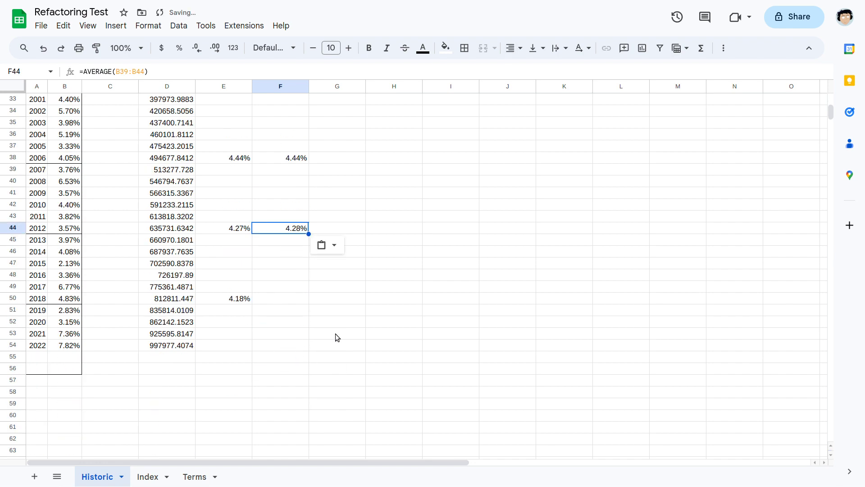
click(286, 299)
key(ctrl+v)
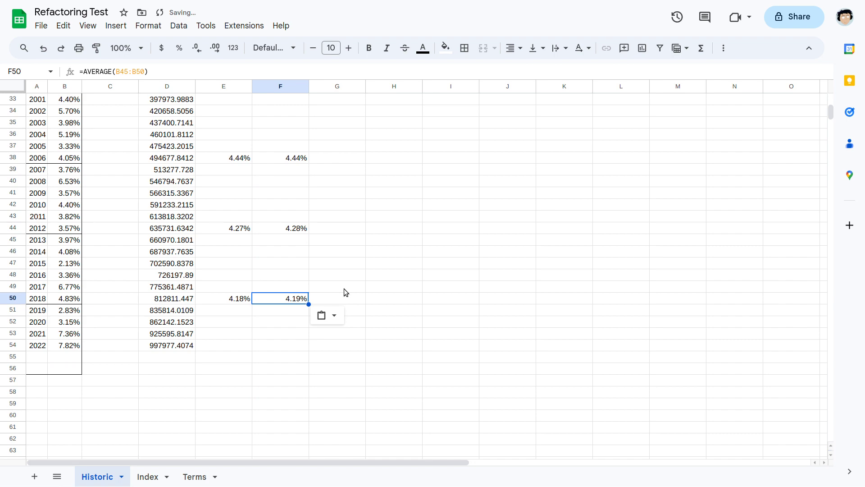
- Clear all the simple averages in column F
scroll(344, 289, up, 10)
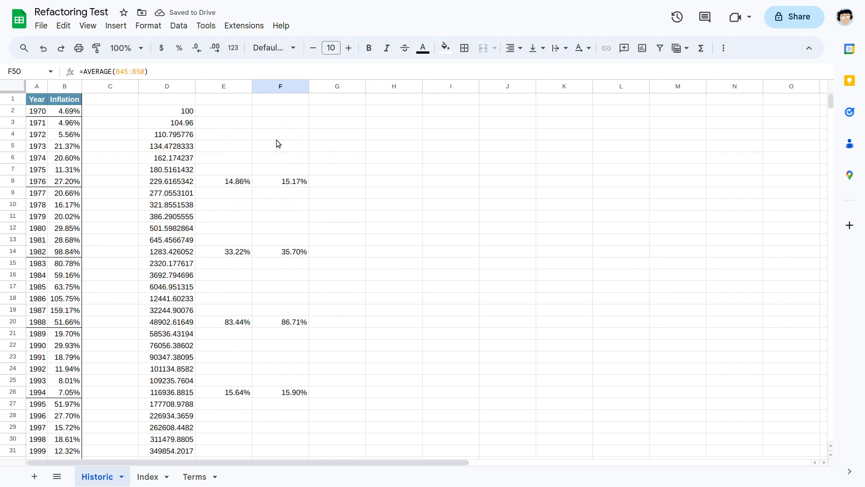
click(278, 88)
key(Delete)
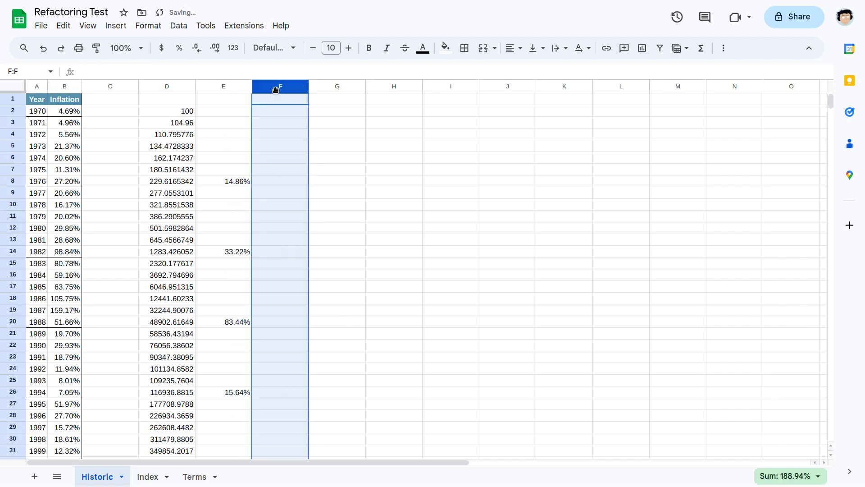
click(232, 157)
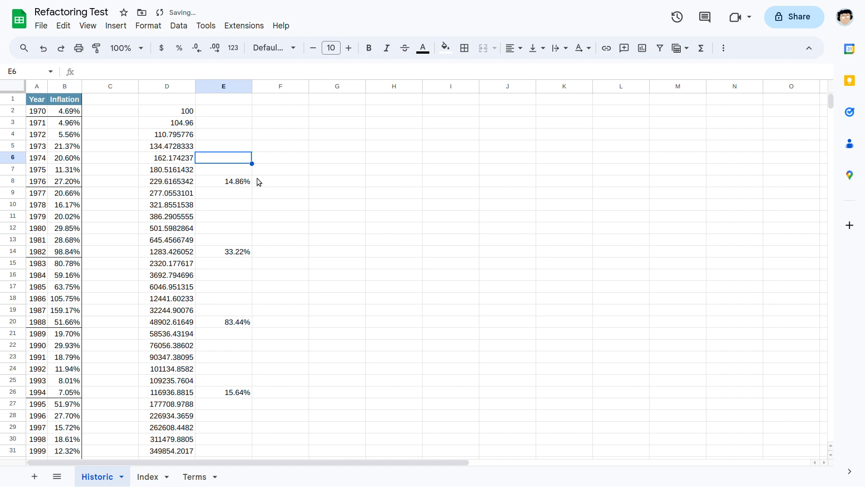
- Look over the term averages in column E, and copy E8's formula text =(D8/D2)^(1/6)-1 unchanged into G2
click(243, 182)
scroll(259, 198, down, 12)
scroll(254, 225, up, 6)
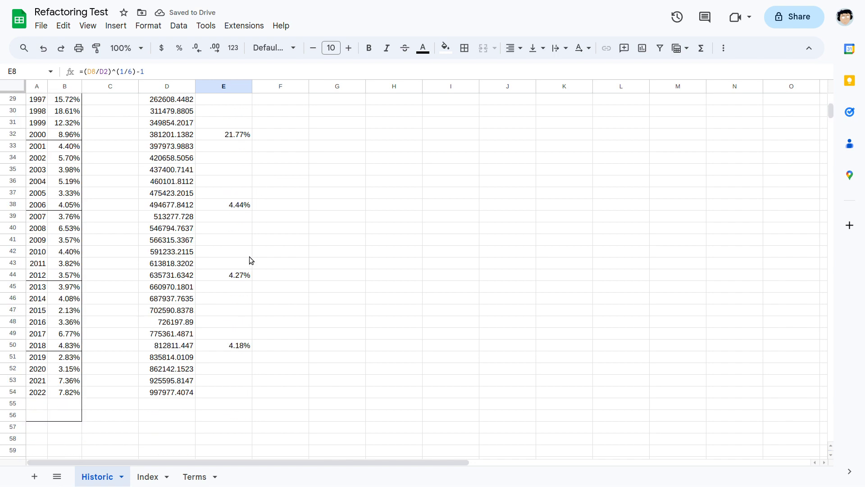
scroll(234, 310, up, 9)
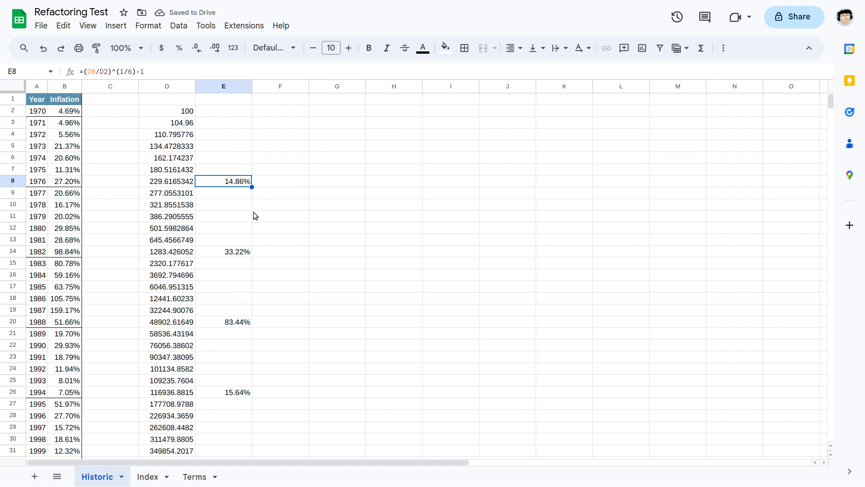
triple_click(121, 72)
key(ctrl+c)
key(Escape)
click(280, 112)
click(312, 112)
click(193, 73)
key(ctrl+v)
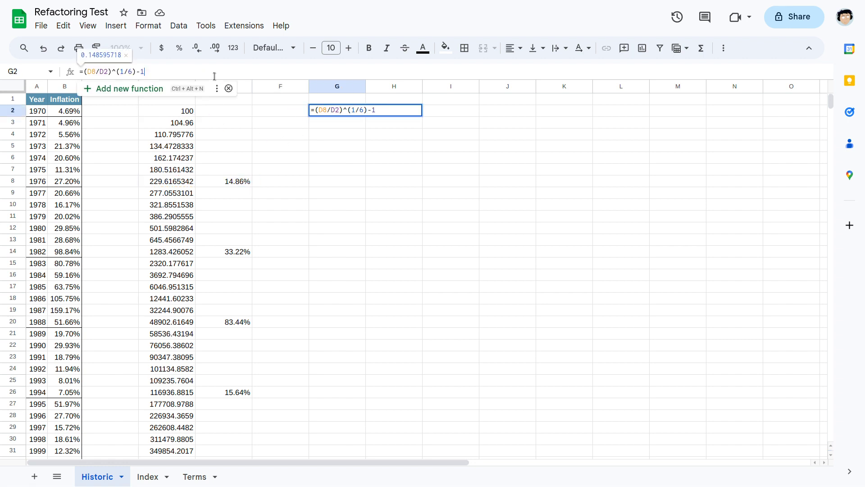
key(Return)
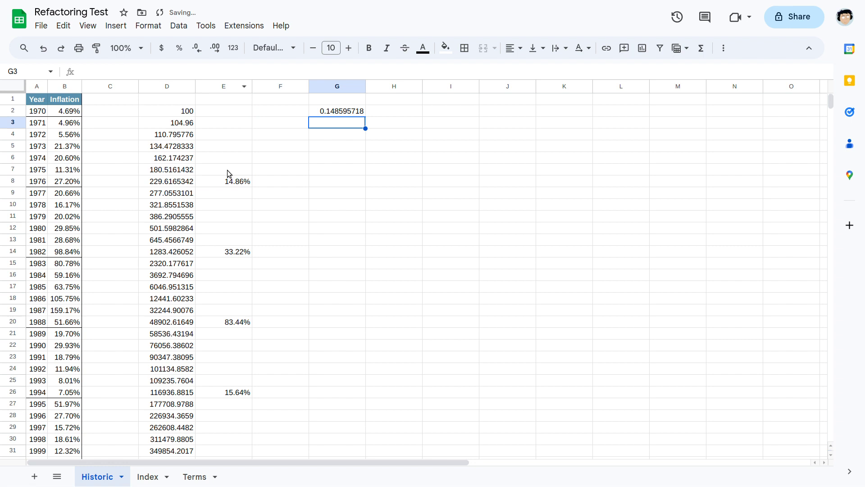
- Copy E14's formula text =(D14/D8)^(1/6)-1 unchanged into G3
click(223, 255)
click(142, 73)
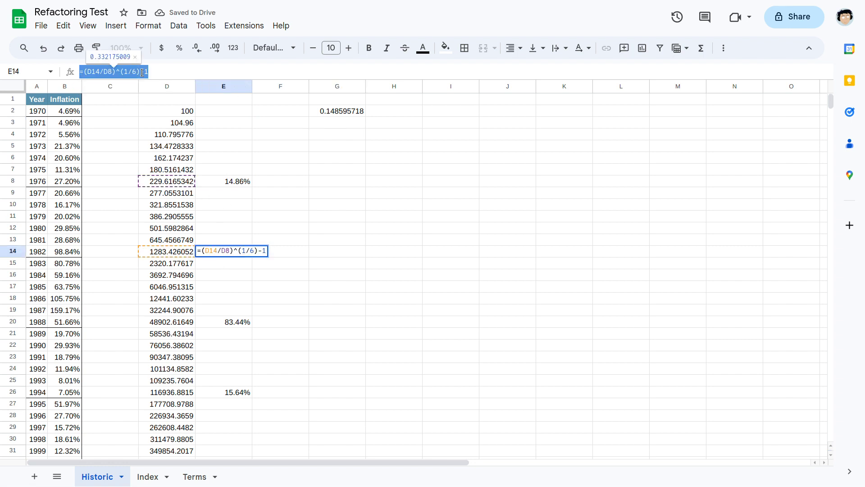
click(343, 123)
text(=(D14/D8)^(1/6)-1)
key(Return)
- Copy E20's formula text =(D20/D14)^(1/6)-1 unchanged into G4
click(222, 311)
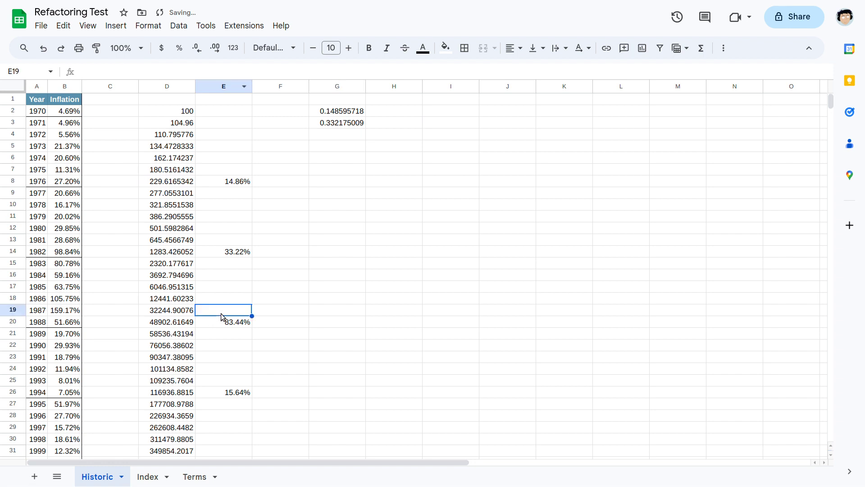
key(Down)
triple_click(114, 72)
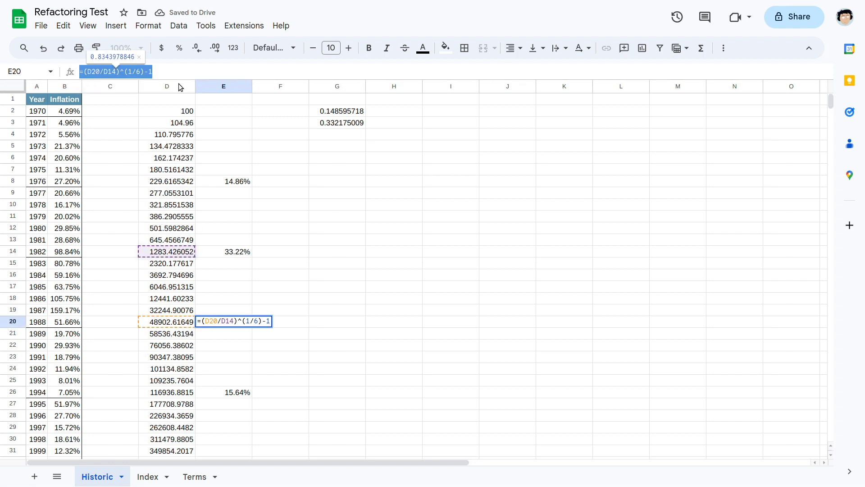
key(ctrl+c)
key(Escape)
click(338, 134)
key(ctrl+v)
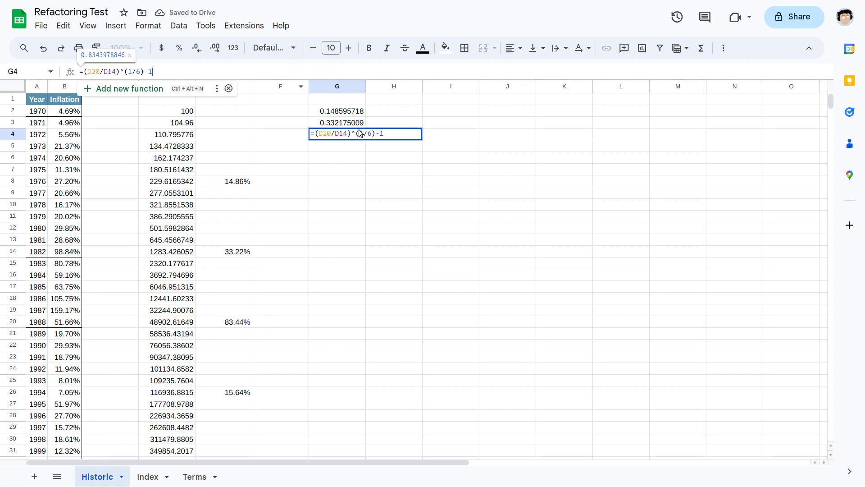
key(Return)
- Format the term averages in G2:G4 as percentages
key(Up)
key(Up)
key(Up)
key(shift+Down)
key(shift+Down)
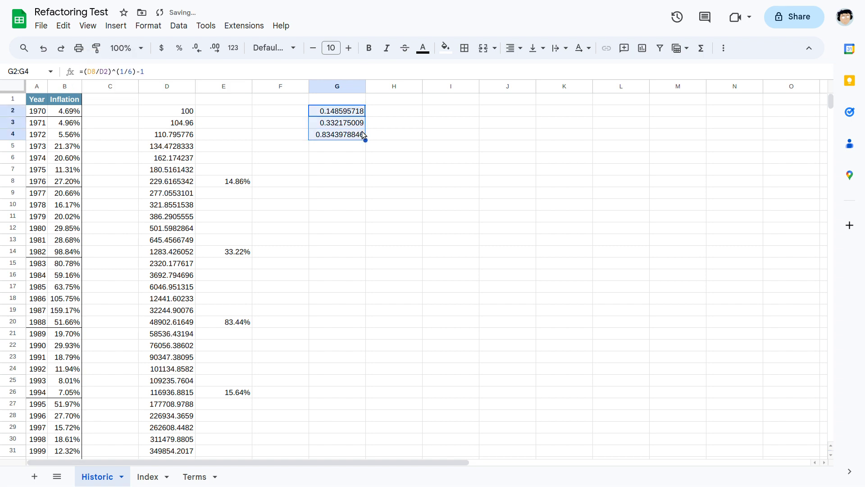
key(ctrl+shift+5)
- Examine the formulas in G2, G3 and G4 to compare how their cell references change from term to term
click(374, 134)
click(330, 122)
key(Up)
key(Down)
key(Down)
key(Up)
key(Up)
key(Down)
key(Down)
key(Down)
key(Up)
key(Up)
key(Up)
key(Right)
key(Left)
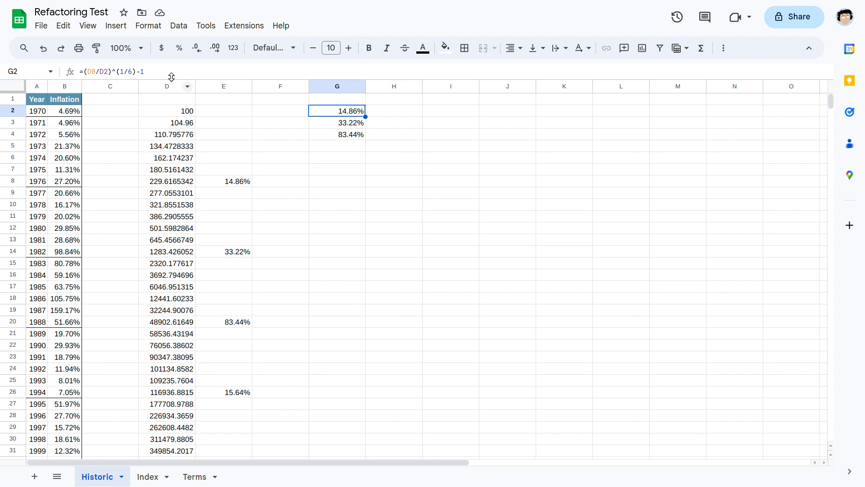
- Enter 1971 as the first term's starting year in F2 and the formula =F2+6 in F3
click(297, 112)
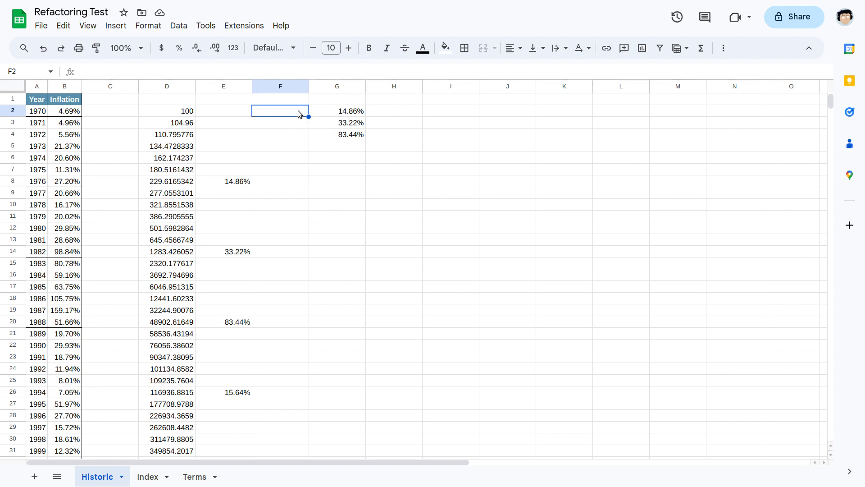
text(1971)
key(Return)
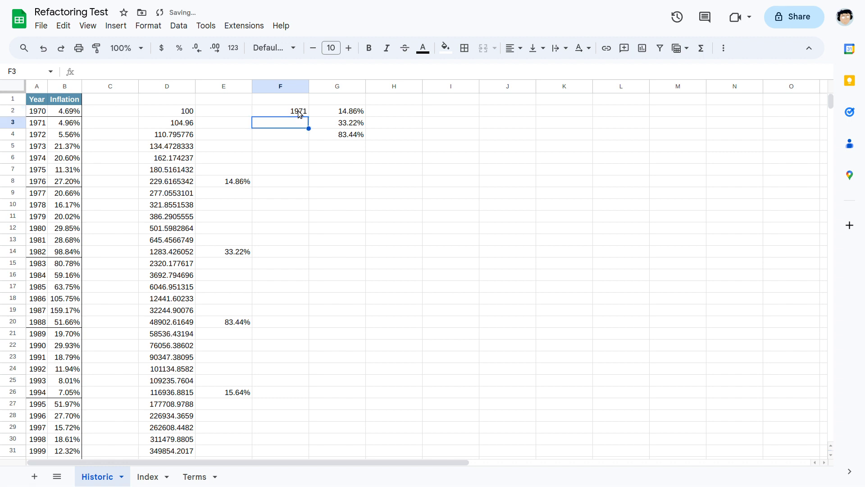
text(=)
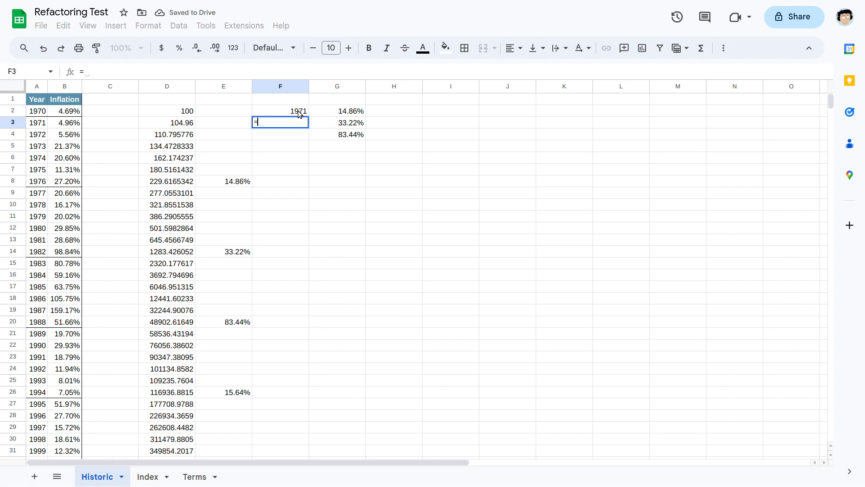
click(298, 110)
text(+)
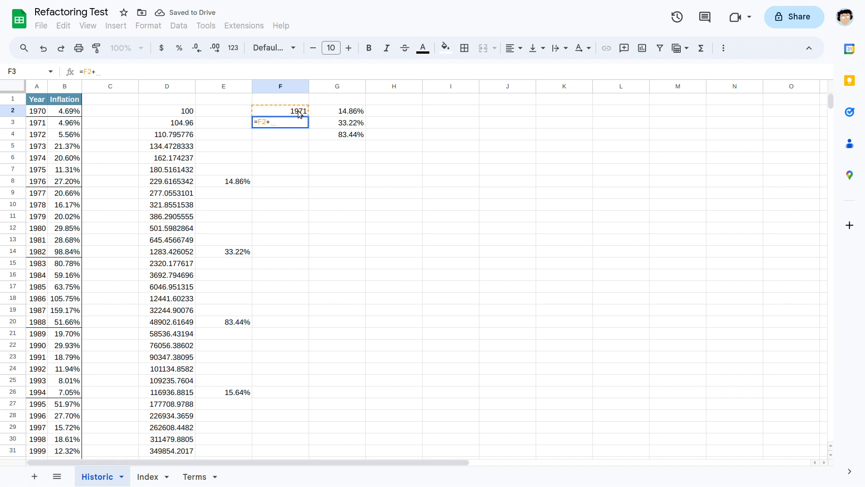
text(6)
key(Return)
- Try to extend the two starting years in F2:F3 down to F12
click(298, 110)
key(shift+Down)
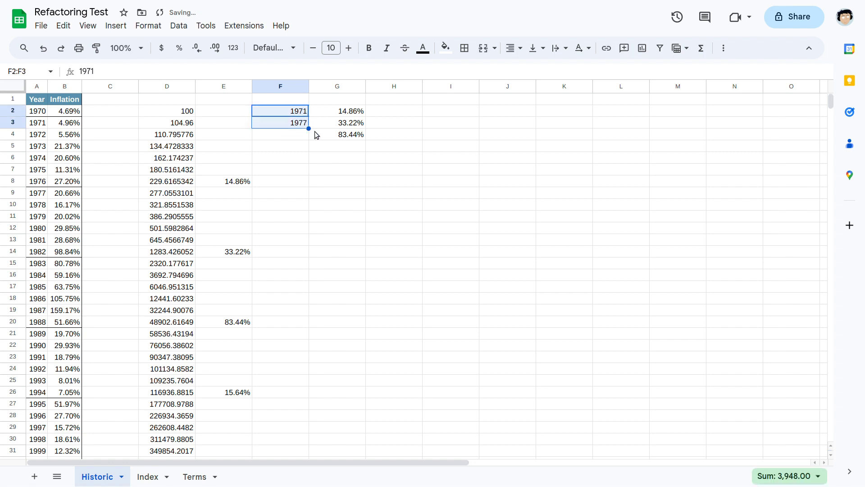
drag(309, 128, 332, 218)
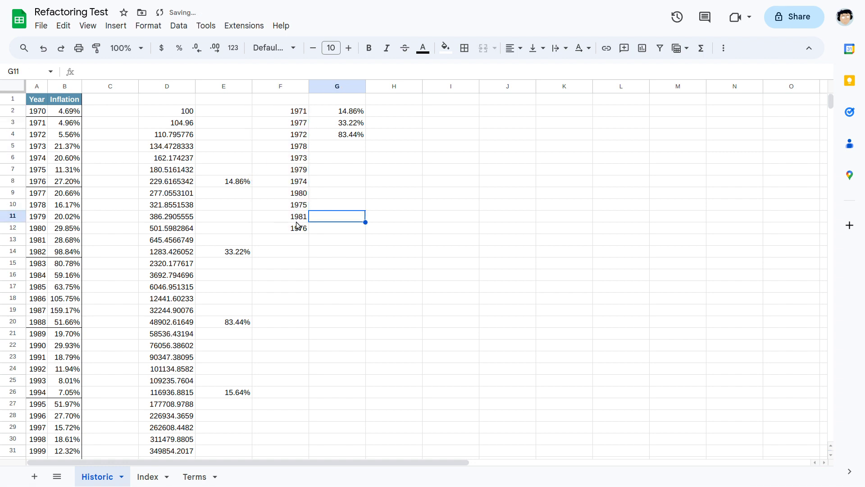
- Fill only F3's formula down through F12, overwriting the years below it
click(297, 123)
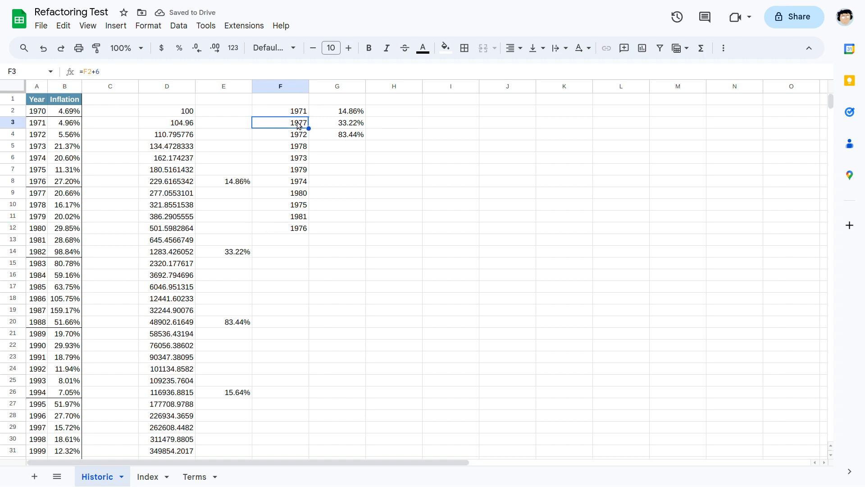
drag(308, 129, 332, 229)
click(331, 229)
- Clear the surplus starting years in F10:F12
click(291, 227)
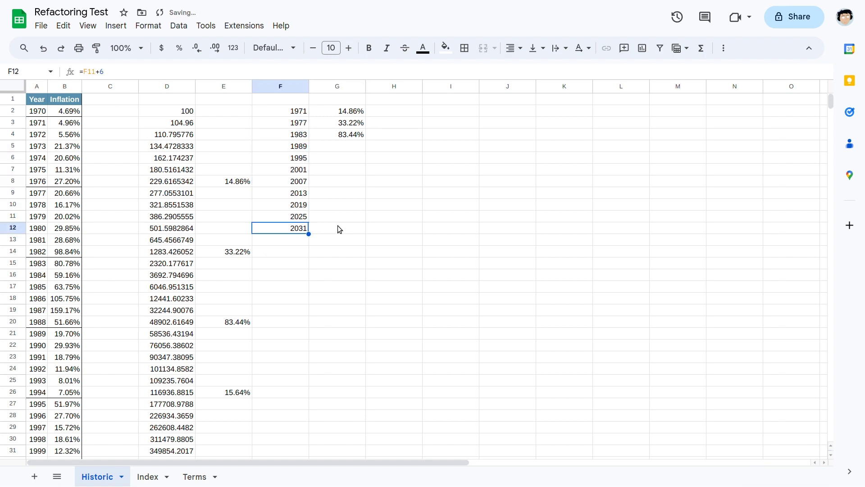
key(shift+Up)
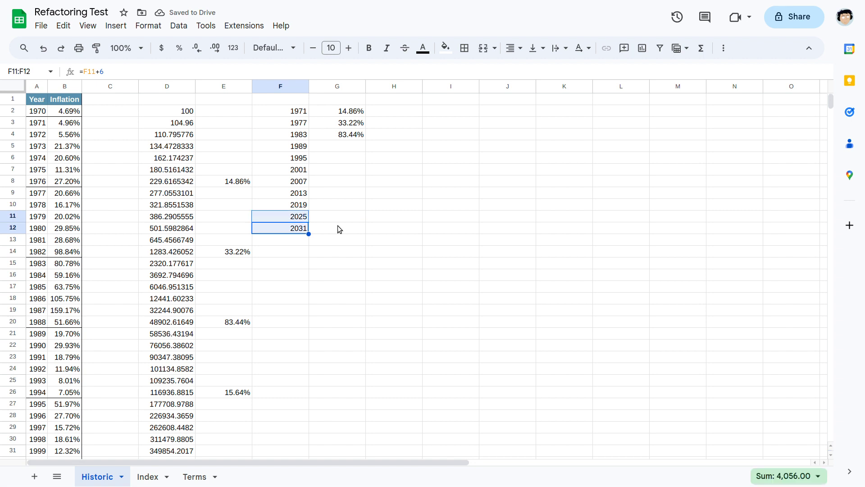
key(shift+Up)
key(Delete)
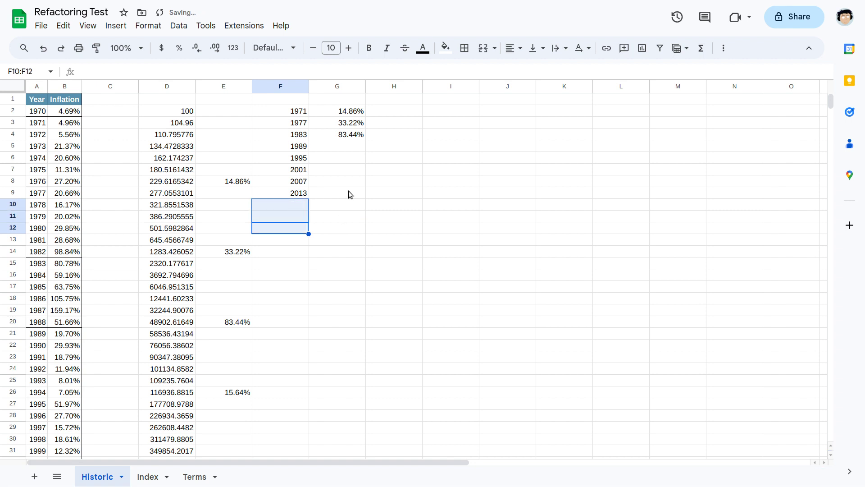
click(361, 171)
key(Up)
key(Up)
key(Up)
key(Right)
key(Right)
key(Left)
key(Left)
- Try the formula =OFFSET(F2-$A$3) in H2, with the reference to the year 1971 in column A absolute
key(Up)
key(Up)
key(Right)
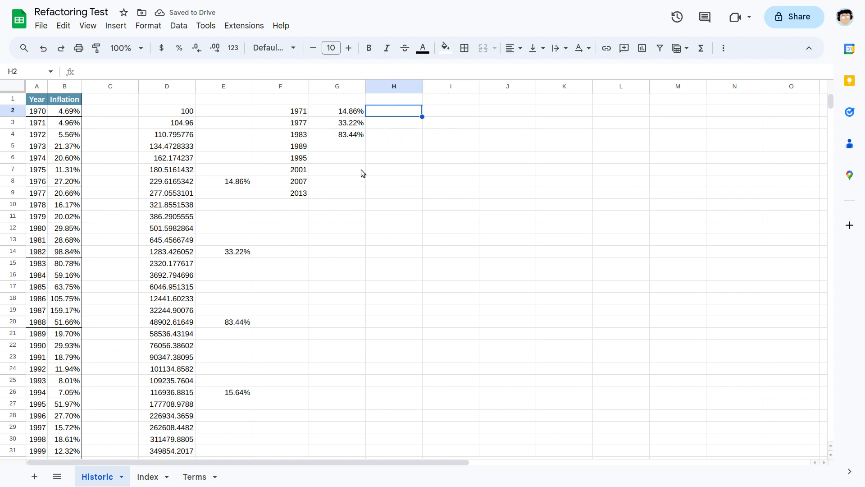
text(=)
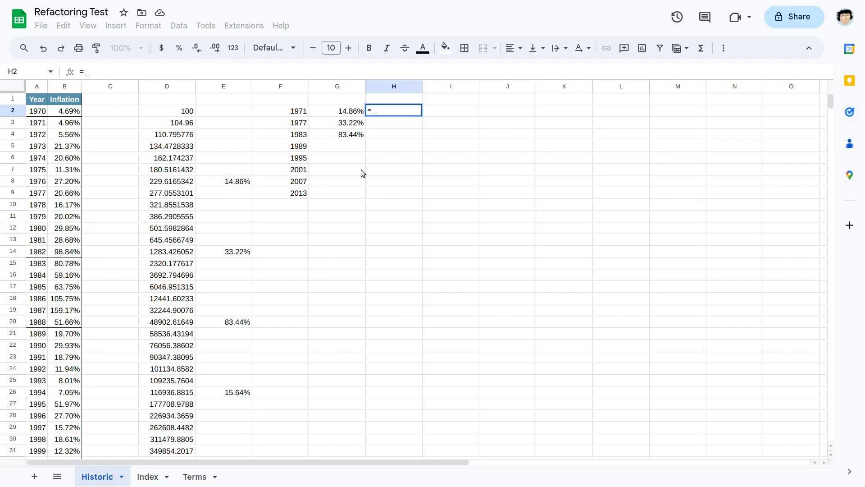
text(OFFSET()
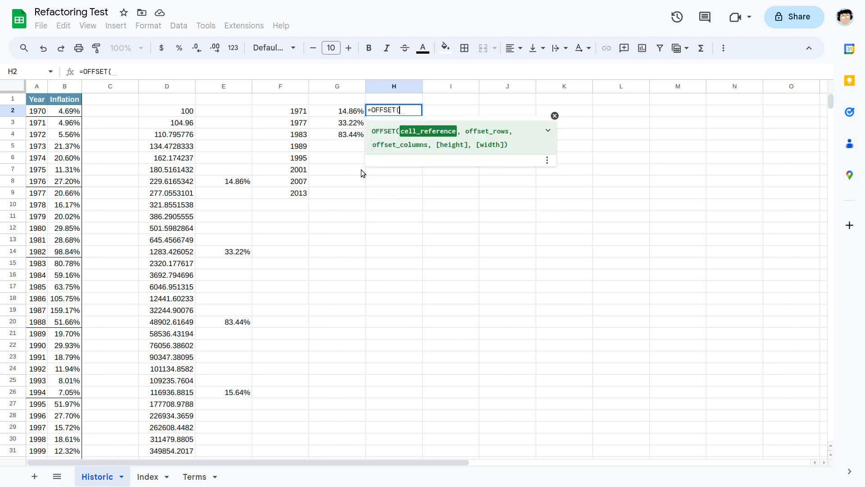
click(297, 114)
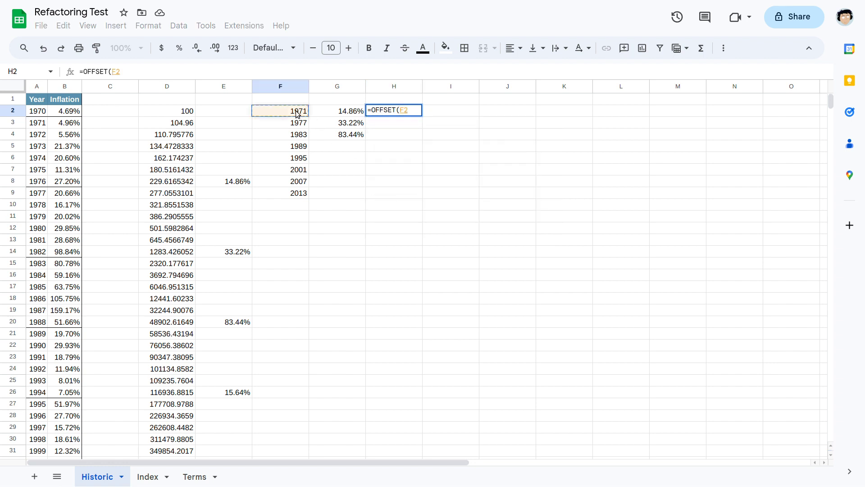
text(-)
click(42, 124)
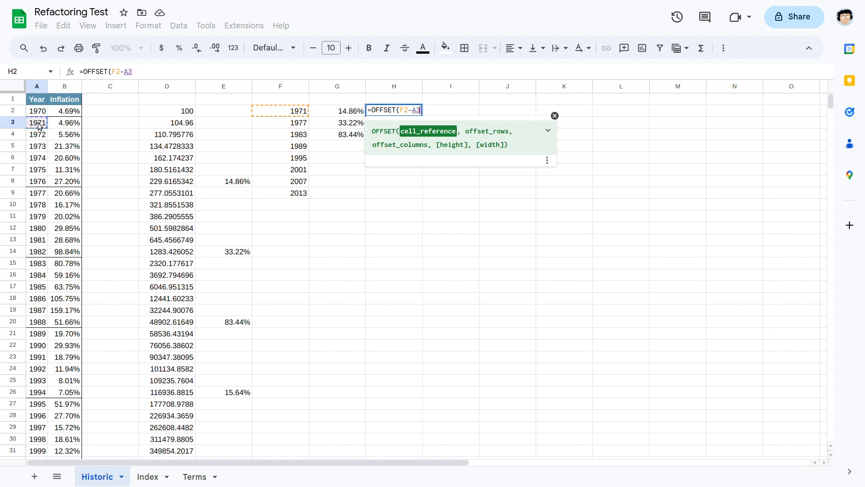
key(F4)
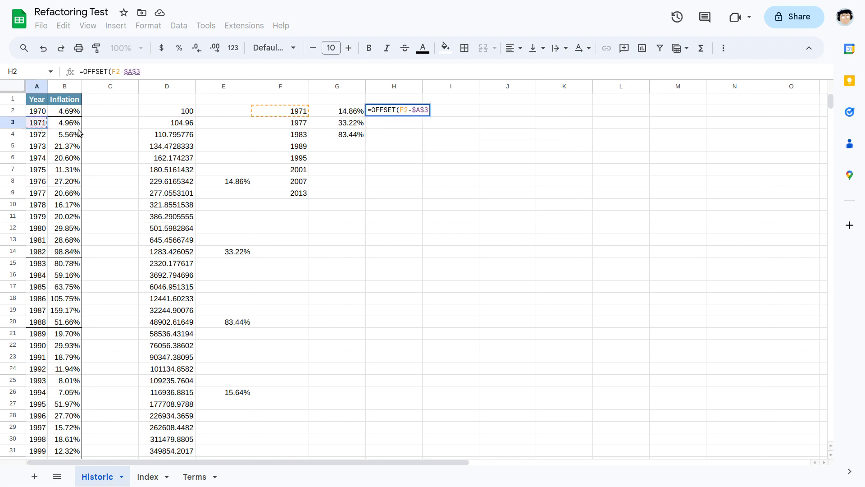
text())
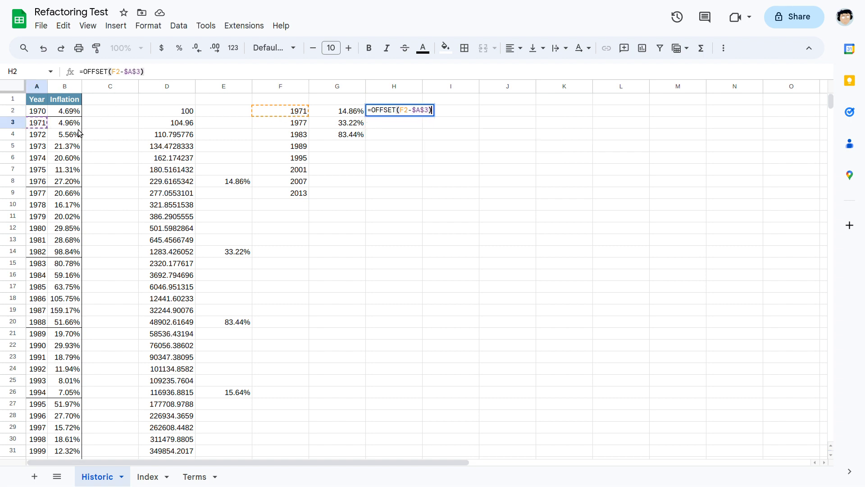
key(Return)
- Reduce H2's formula to =F2-$A$3 and fill it down through H9
click(381, 114)
click(157, 69)
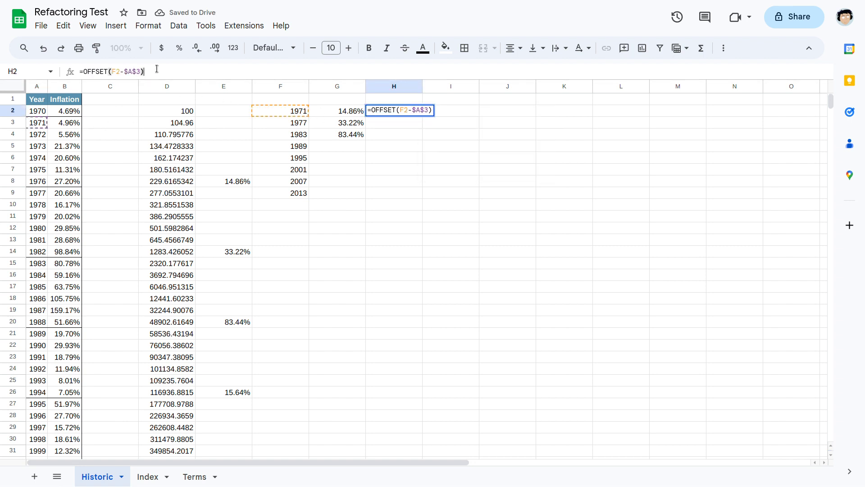
drag(84, 72, 112, 73)
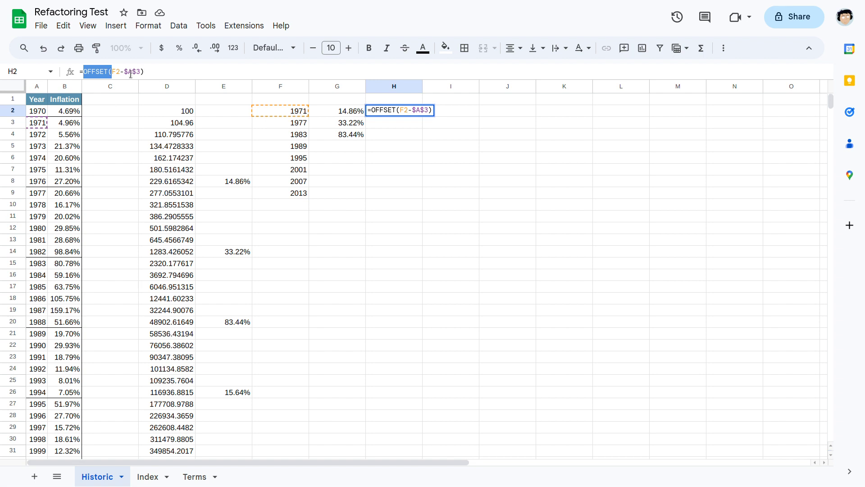
key(BackSpace)
key(End)
key(BackSpace)
key(Return)
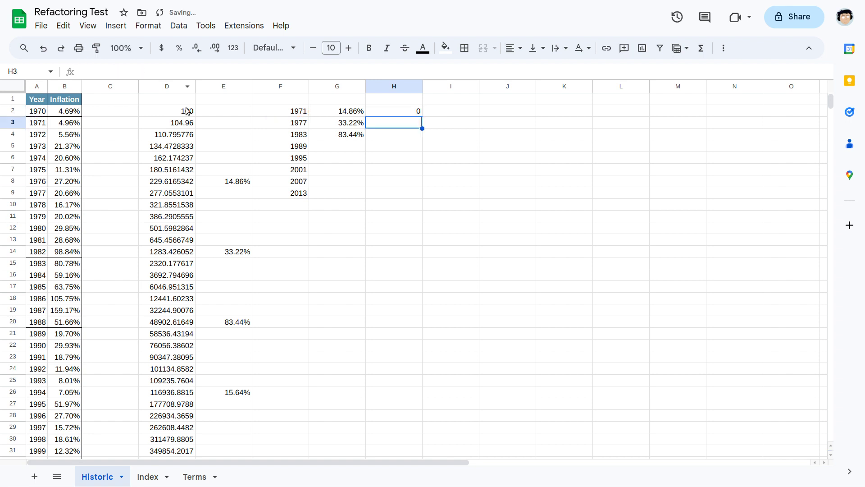
click(397, 113)
drag(423, 117, 448, 172)
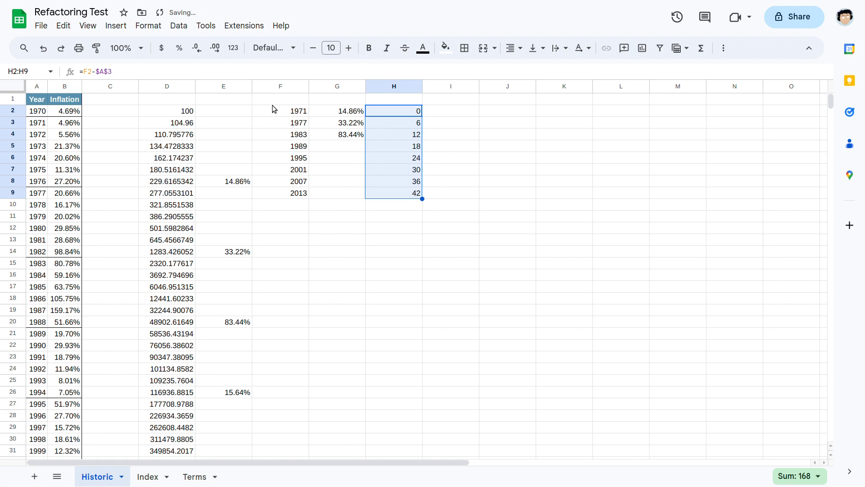
- Wrap H2's year difference in an OFFSET from D2 with a column offset of 0, giving =OFFSET(D2,F2-$A$3,0)
click(379, 111)
click(166, 72)
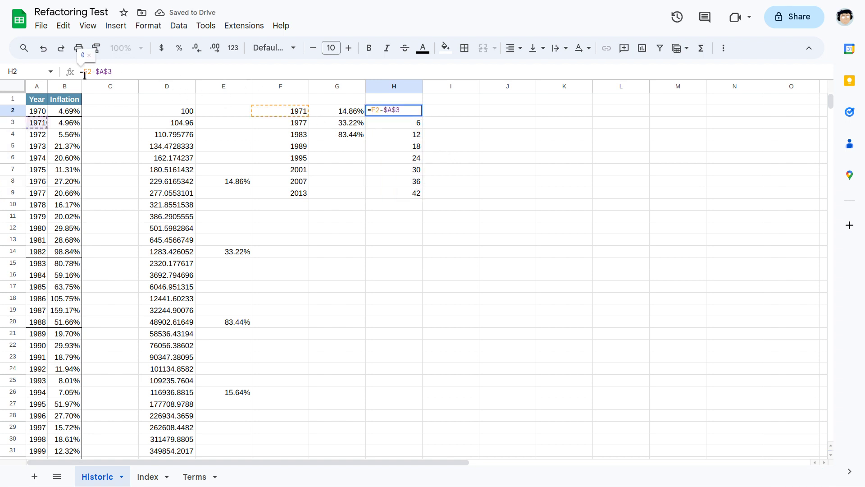
text(OFFSET()
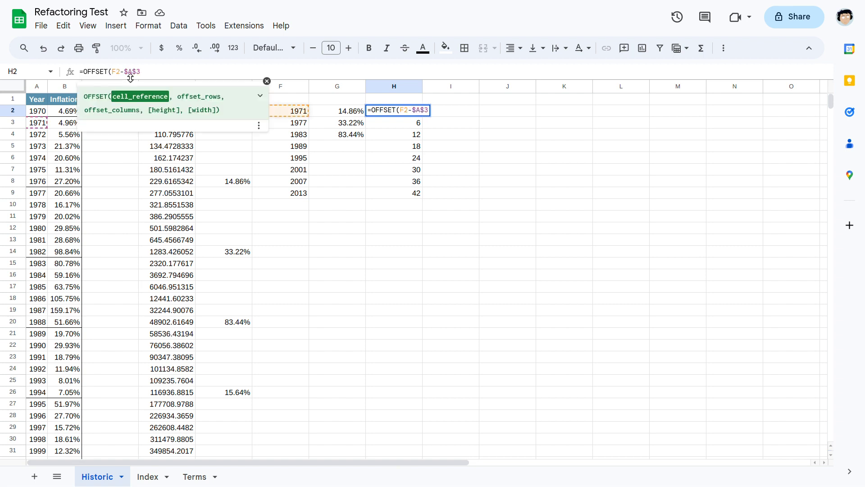
text(D2,)
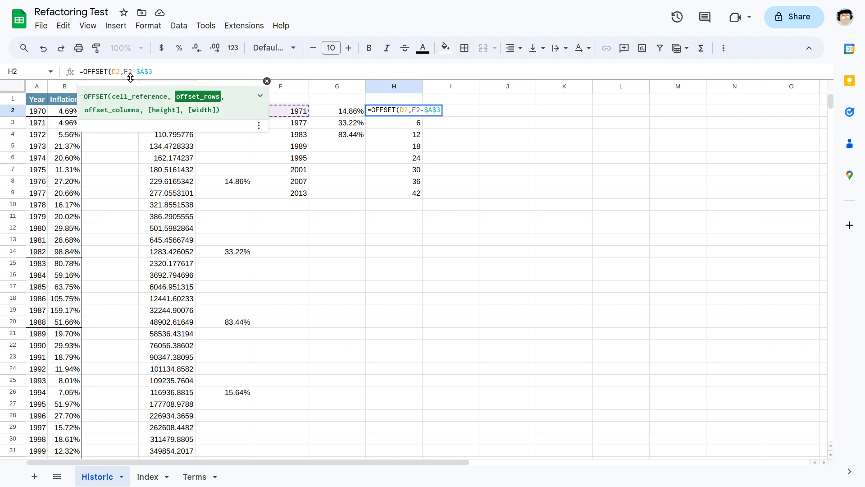
click(161, 72)
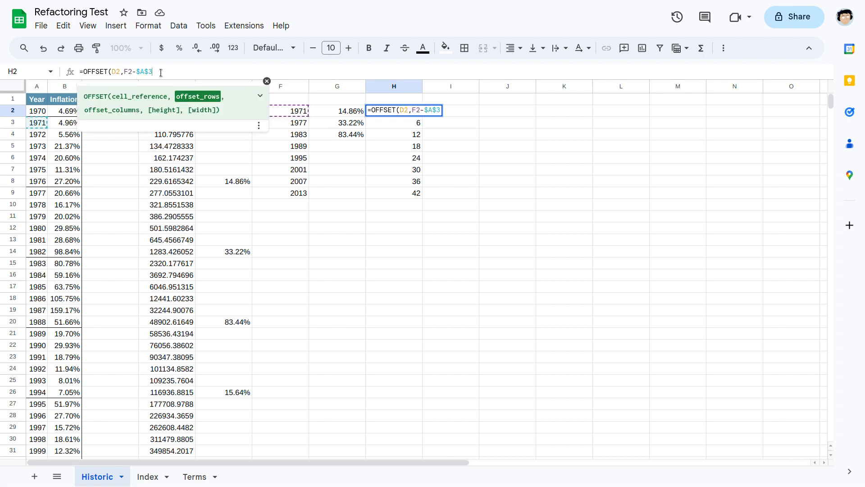
text())
key(Return)
key(Up)
click(161, 73)
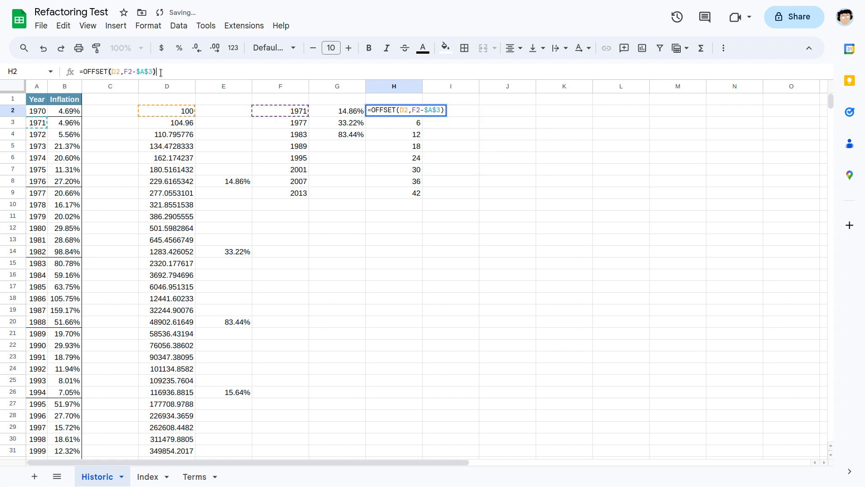
key(Left)
text(,0)
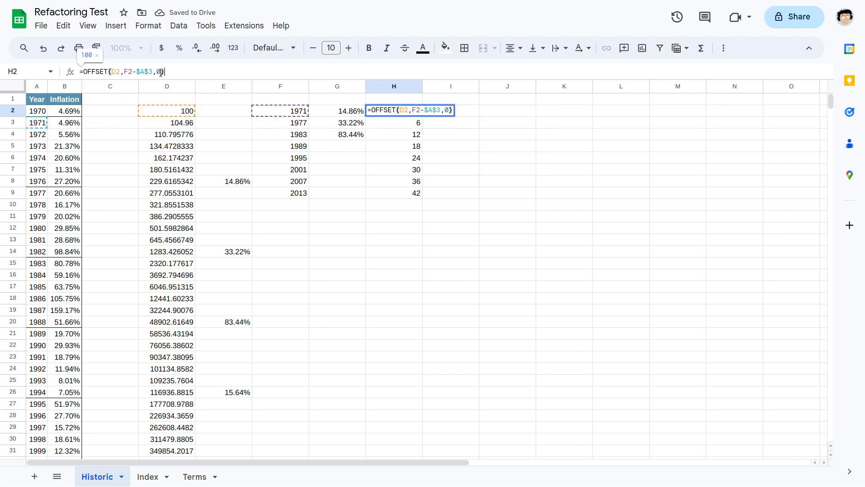
key(Return)
- Check the D2 reference inside H2's OFFSET formula against the index cell D2
key(Up)
click(113, 73)
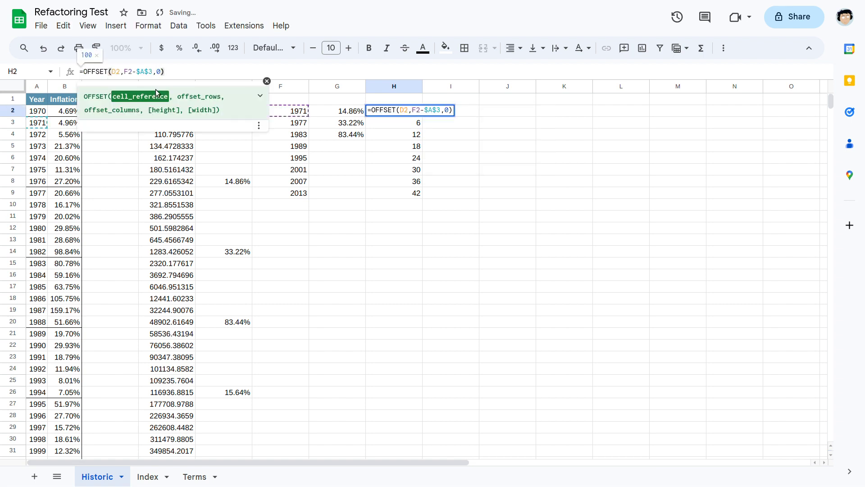
key(Return)
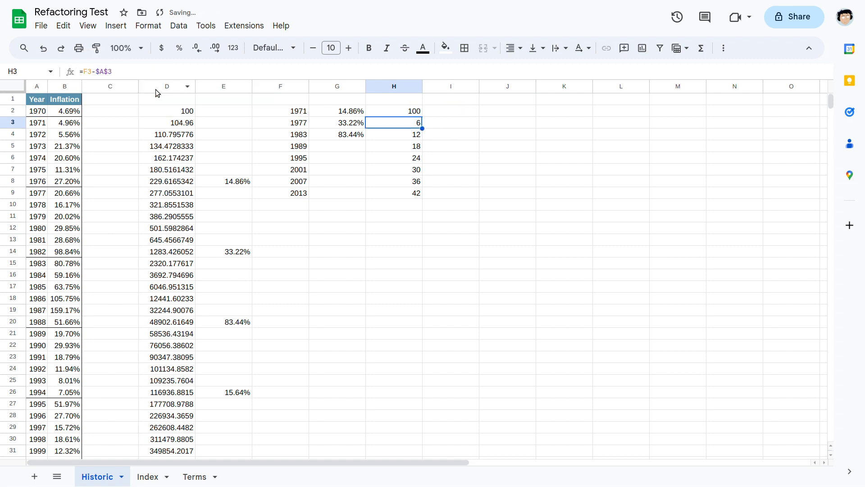
click(169, 111)
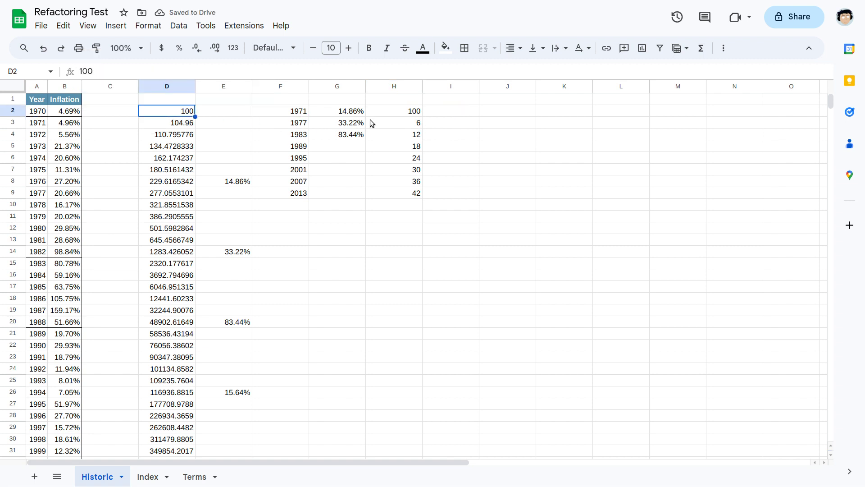
- Make H2's index reference absolute, giving =OFFSET($D$2,F2-$A$3,0), and fill the formula down through H9
click(391, 113)
drag(421, 117, 434, 193)
click(457, 128)
click(395, 112)
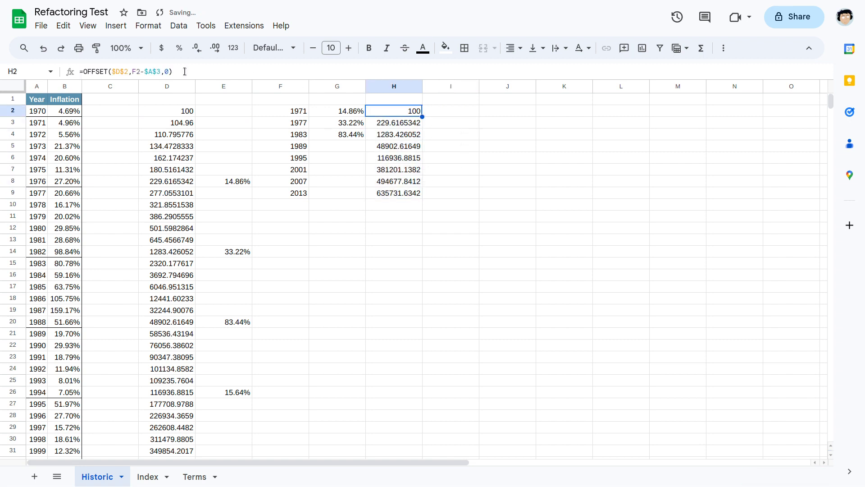
- Copy H2's formula into I2 with the reference changed to $D$8, giving =OFFSET($D$8,F2-$A$3,0), and fill it down through I9
click(184, 72)
key(ctrl+a)
key(ctrl+c)
key(Escape)
click(436, 111)
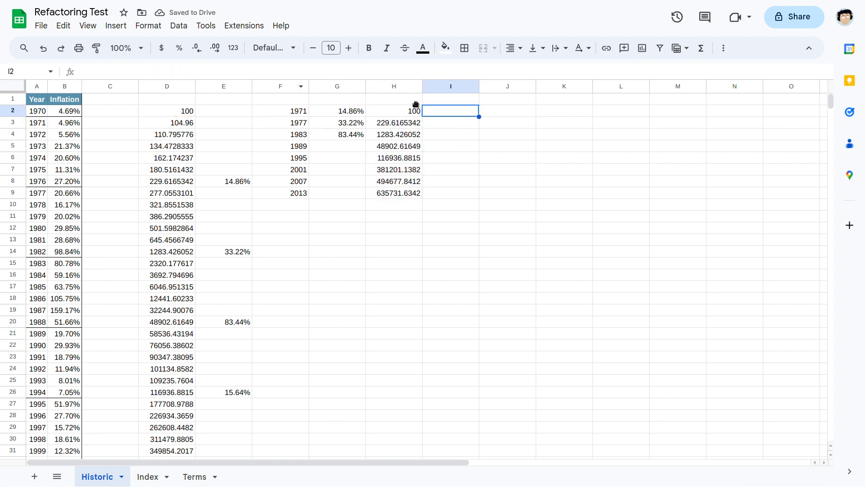
click(301, 75)
key(ctrl+v)
click(129, 74)
key(BackSpace)
text(8)
key(Return)
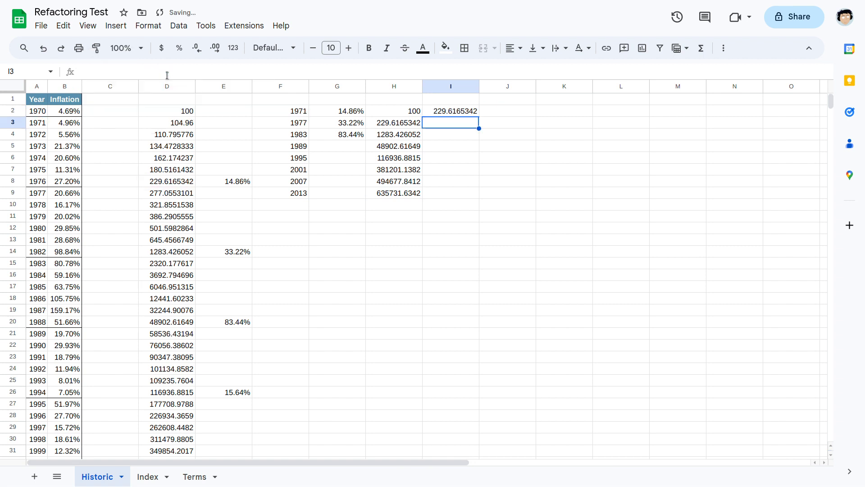
drag(478, 117, 471, 191)
- Divide the end index by the start index with =I2/H2 in J2 and fill it down through J9
click(494, 110)
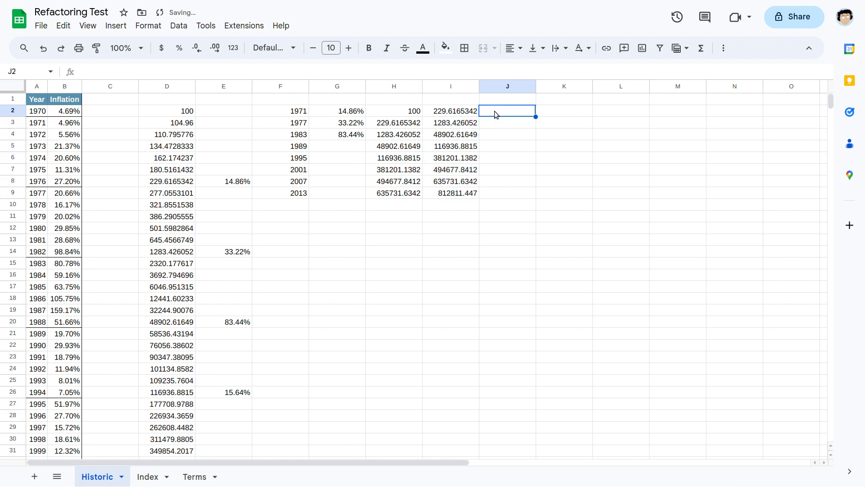
text(=)
click(449, 112)
text(/)
click(410, 112)
key(Return)
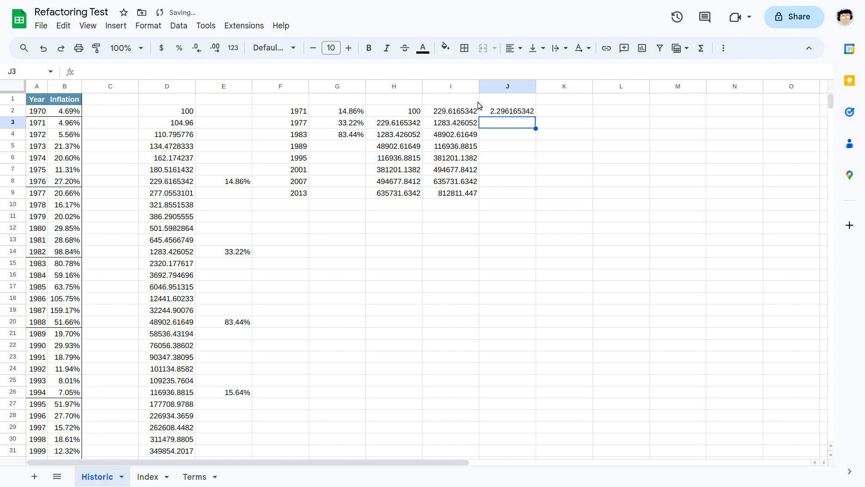
click(503, 114)
drag(535, 115, 530, 194)
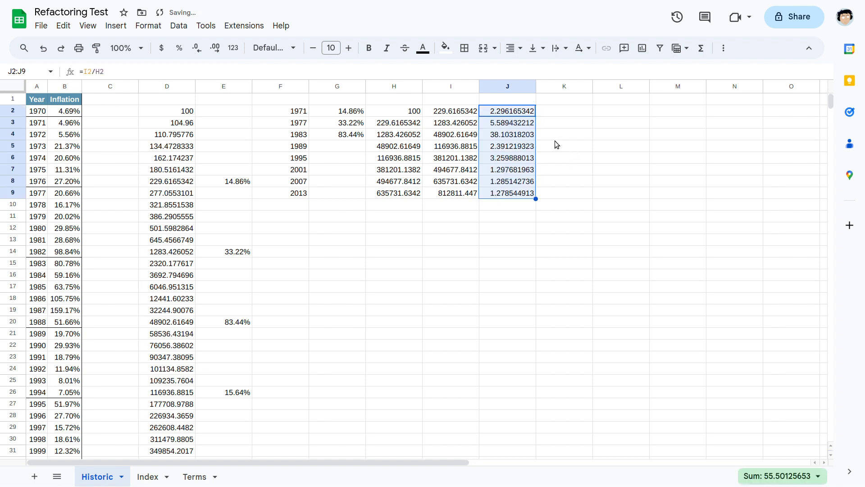
- Build K2 from two copies of H2's formula divided by each other, giving =OFFSET($D$2,F2-$A$3,0)/OFFSET($D$2,F2-$A$3,0)
click(557, 145)
click(555, 113)
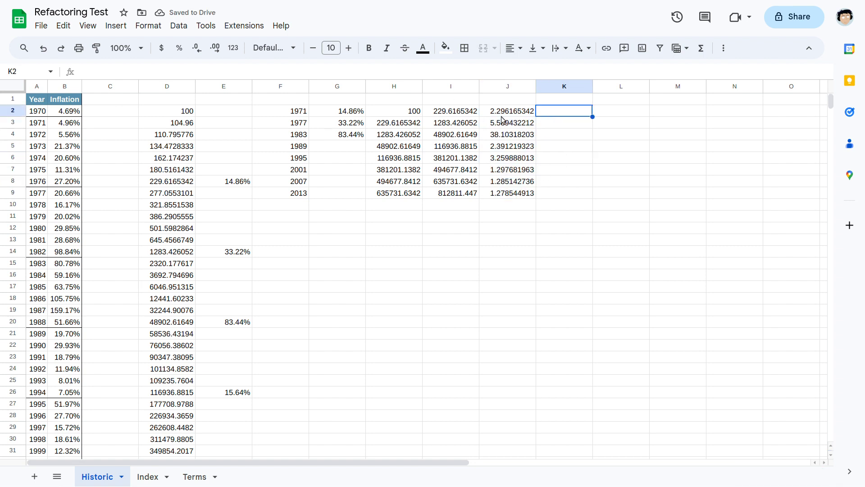
click(377, 111)
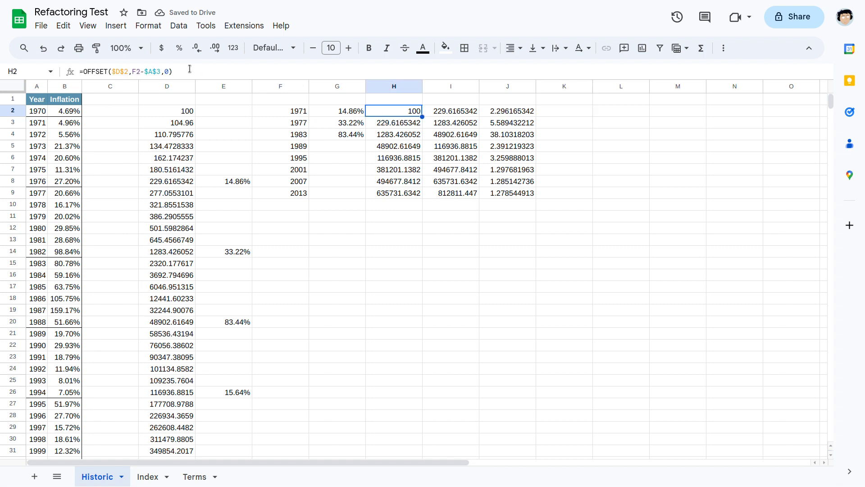
click(189, 69)
key(ctrl+a)
key(ctrl+c)
key(Escape)
click(554, 111)
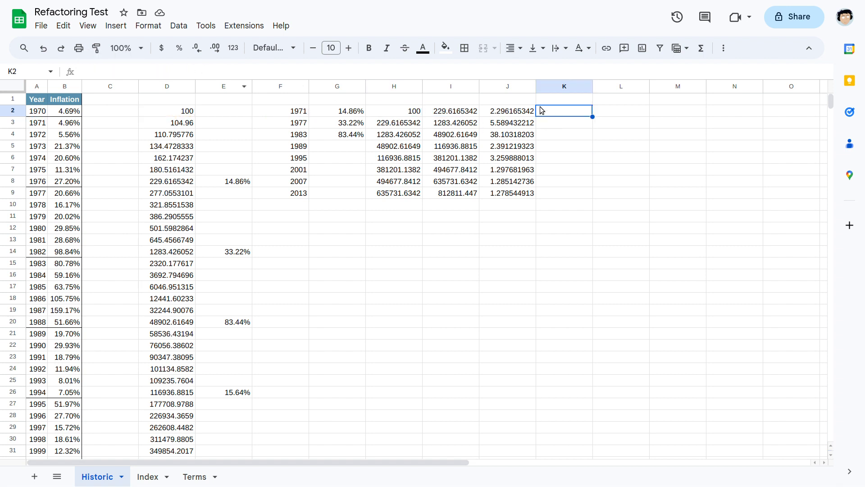
click(96, 69)
key(ctrl+v)
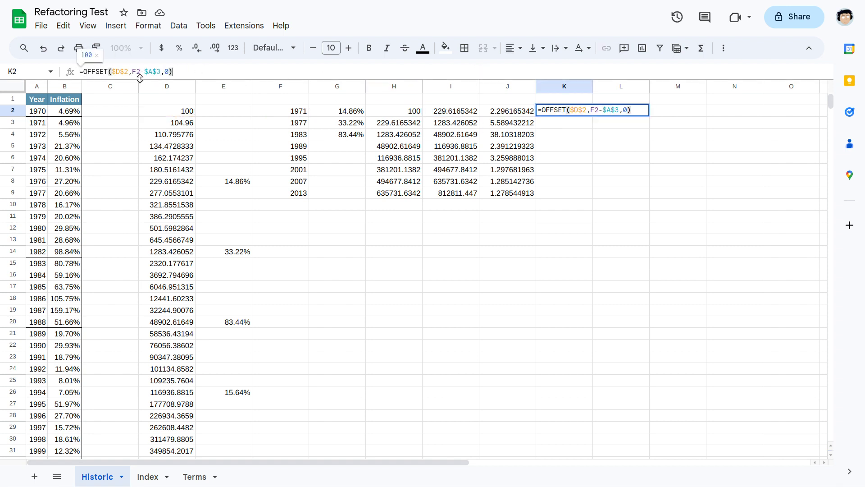
text(/)
key(ctrl+v)
click(182, 73)
key(BackSpace)
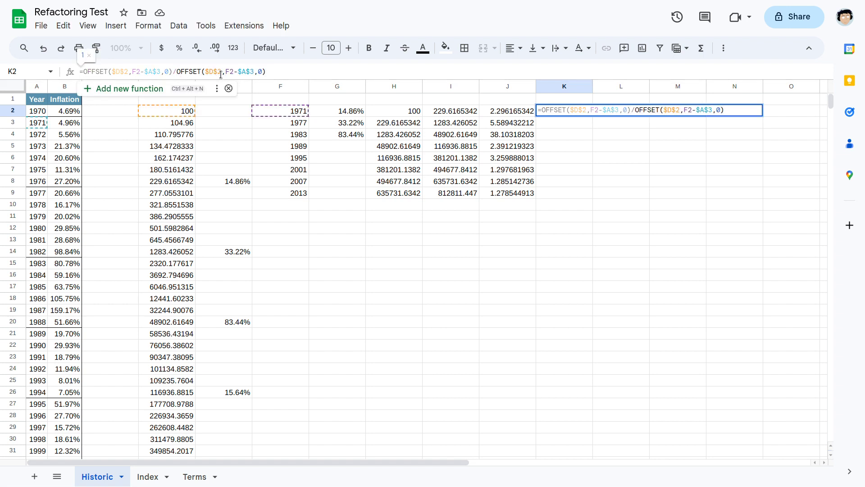
- Change the numerator's reference in K2 to $D$8 and fill the combined formula down through K9
click(135, 75)
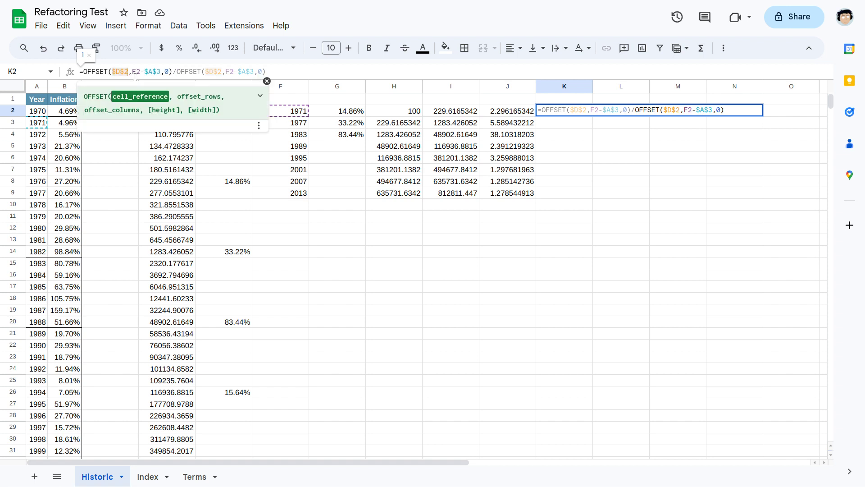
key(BackSpace)
text(8)
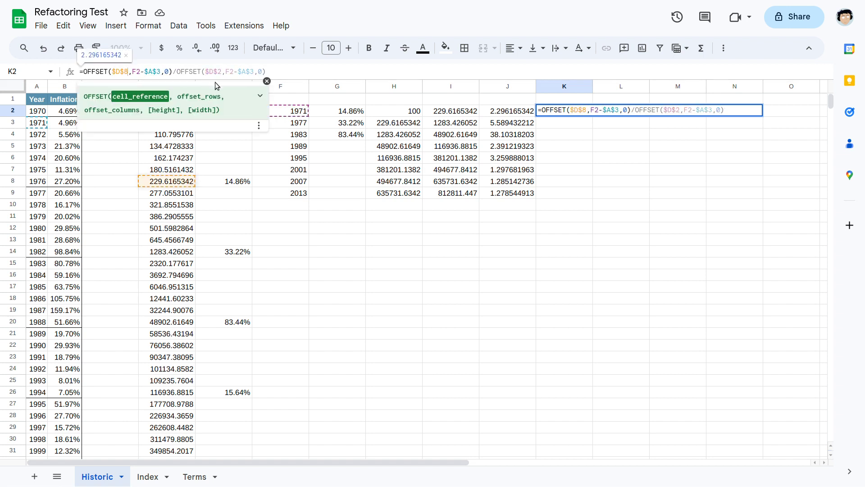
key(ctrl+Return)
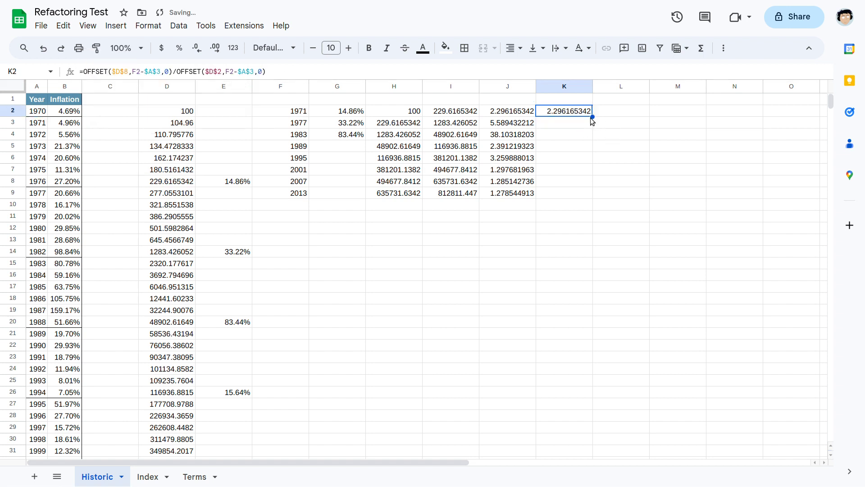
drag(593, 117, 616, 188)
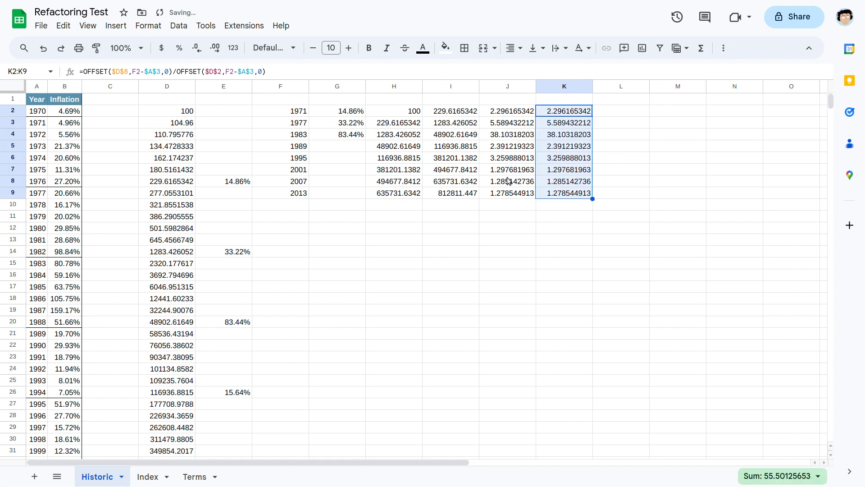
- Clear the helper values in H2:J9 and move the combined ratio formulas from K2:K9 to H2:H9
click(399, 110)
shift+click(502, 189)
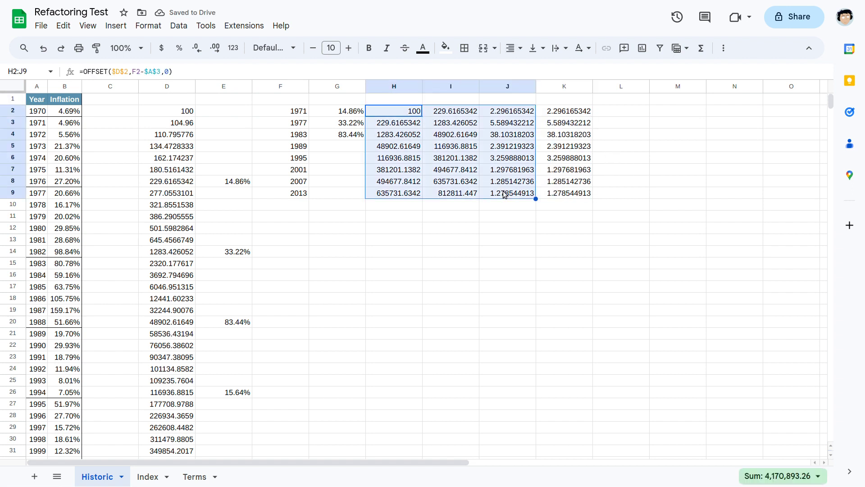
key(Delete)
click(557, 112)
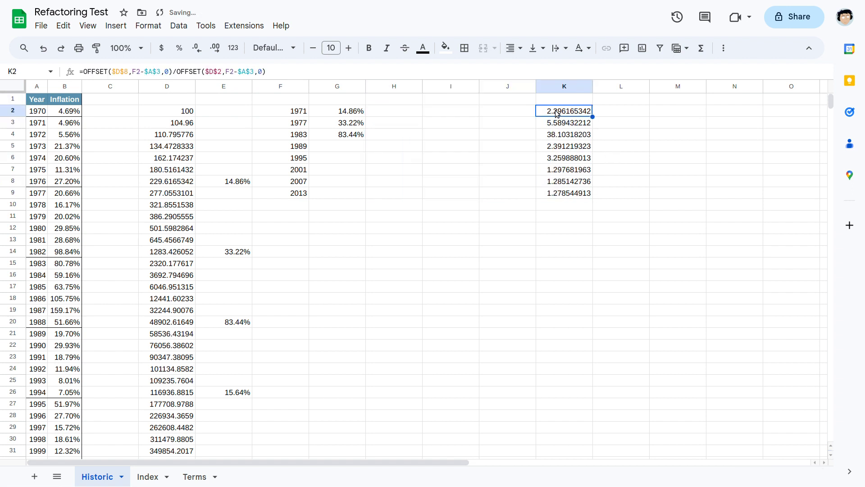
shift+click(577, 195)
drag(535, 149, 401, 147)
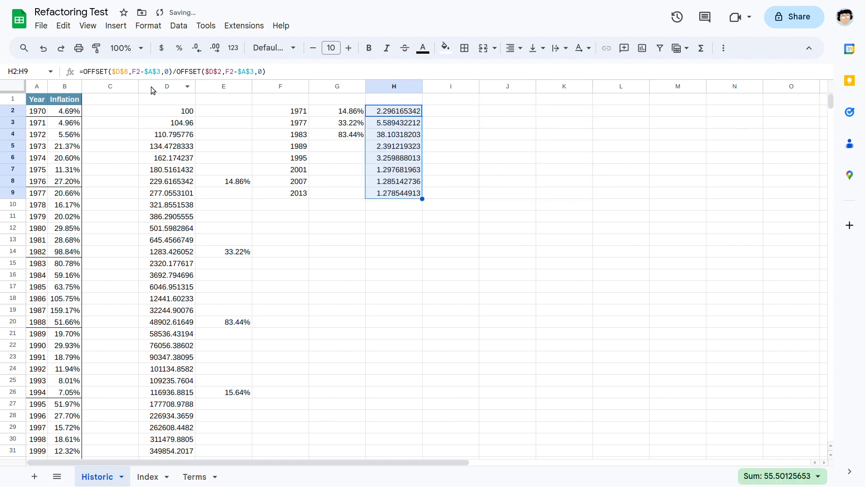
- Wrap H2's OFFSET ratio in an opening parenthesis and append the sixth root minus one, ^(1/6)-1
click(83, 71)
text(()
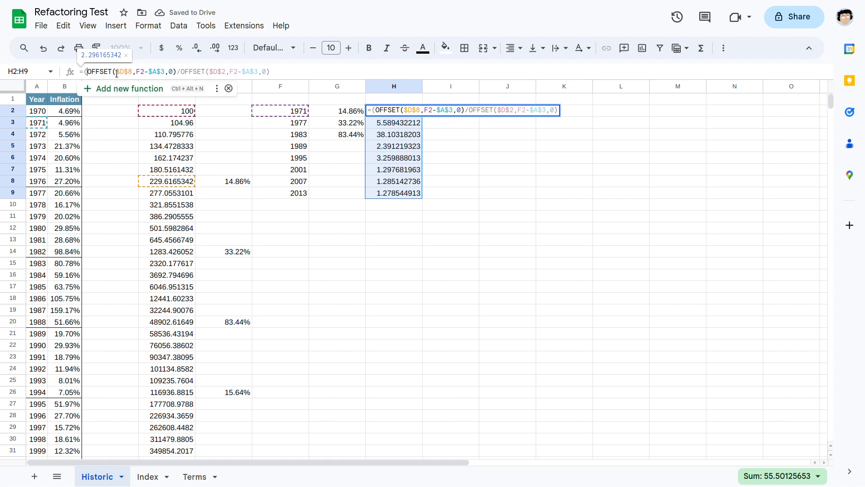
click(272, 71)
text()^(1/)
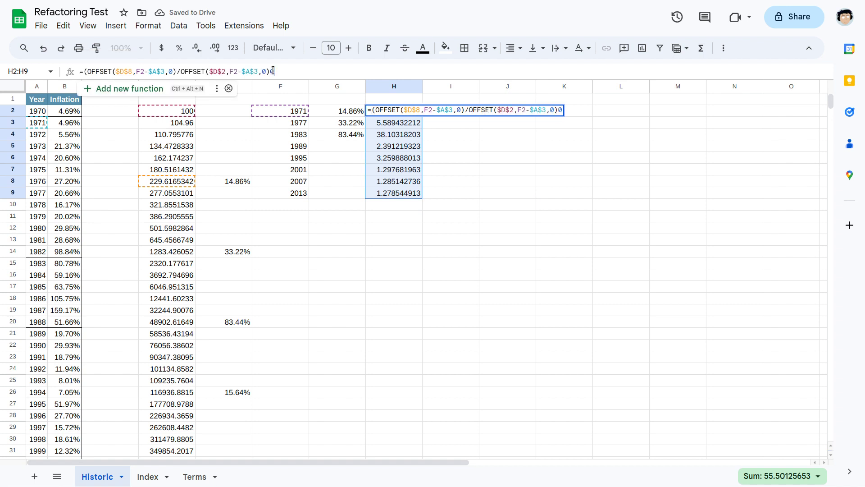
text(6)
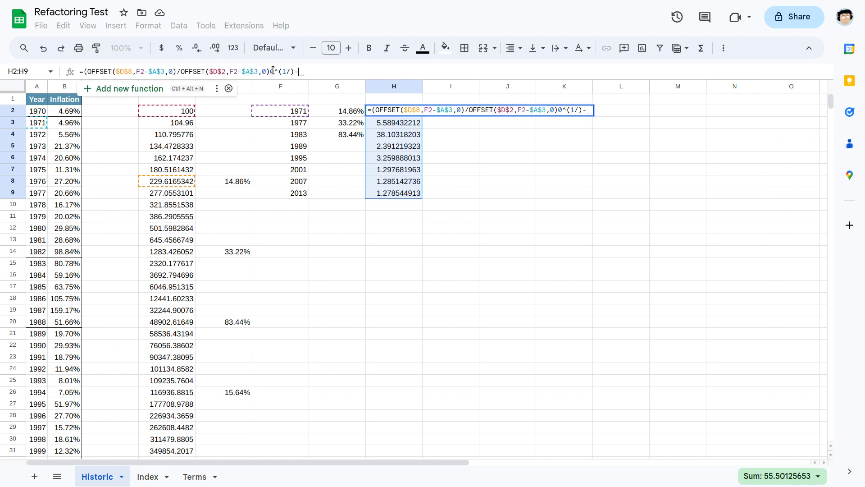
text()-1)
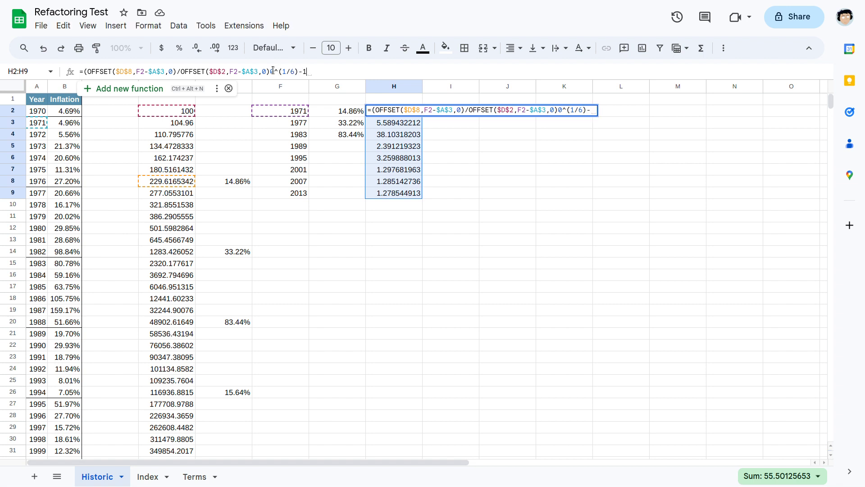
key(Return)
key(Up)
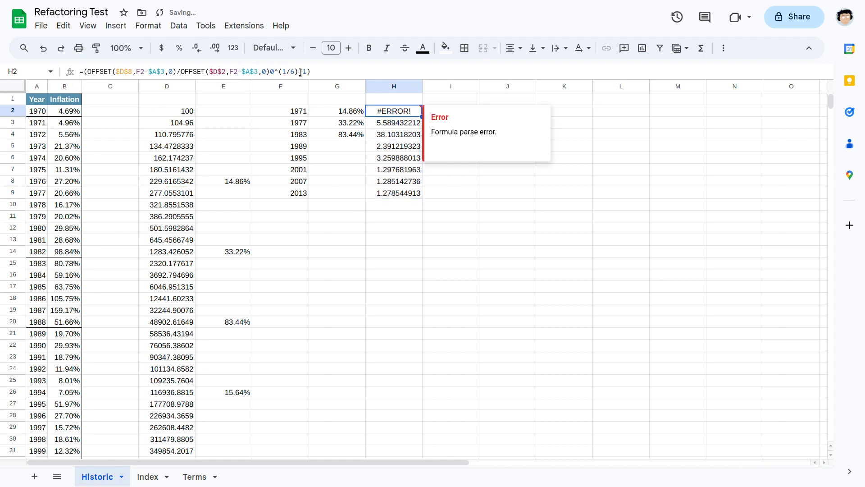
- Correct H2's parentheses so the formula reads =(OFFSET($D$8,F2-$A$3,0)/OFFSET($D$2,F2-$A$3,0))^(1/6)-1
click(278, 72)
key(BackSpace)
text())
key(Return)
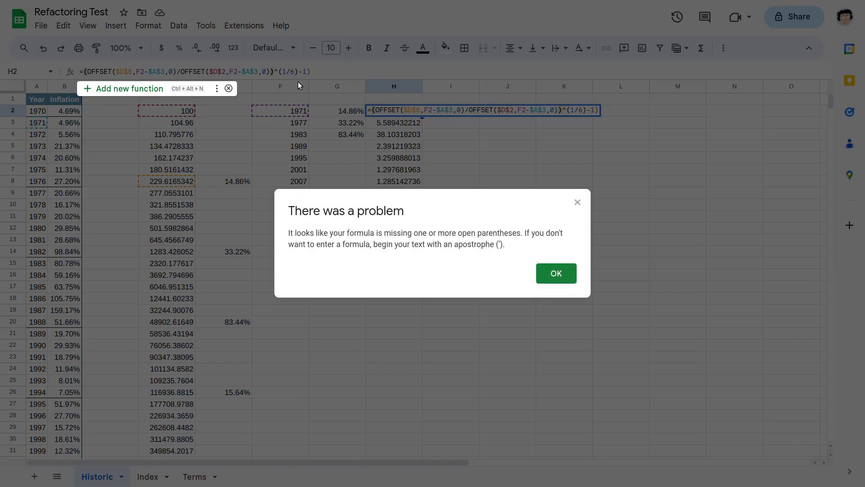
click(544, 269)
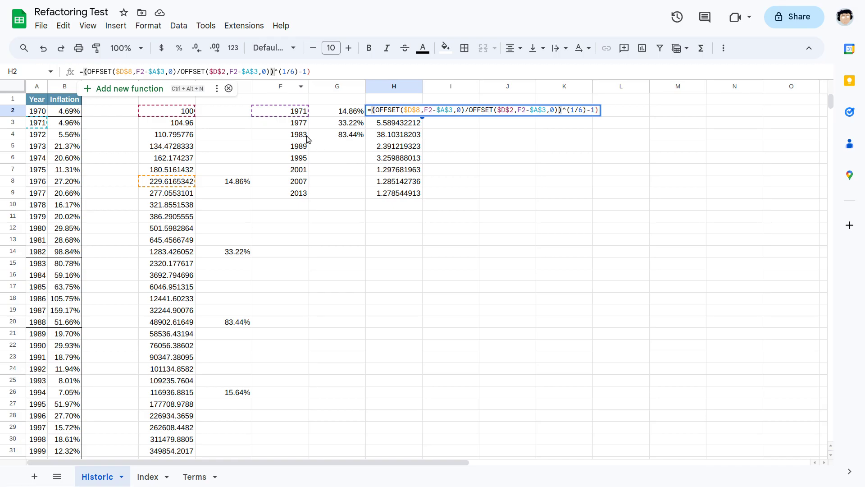
click(117, 72)
click(269, 72)
key(Return)
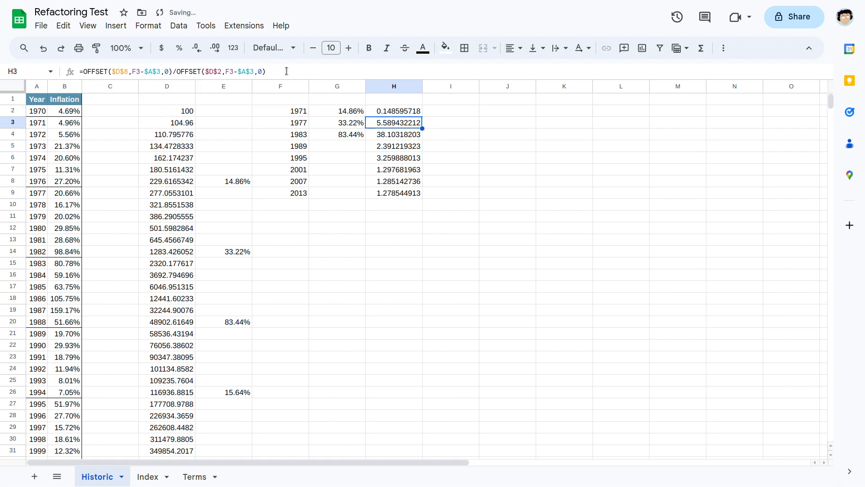
- Fill H2's average inflation formula down through H9 and format the range as percentages
drag(422, 117, 417, 197)
key(ctrl+shift+5)
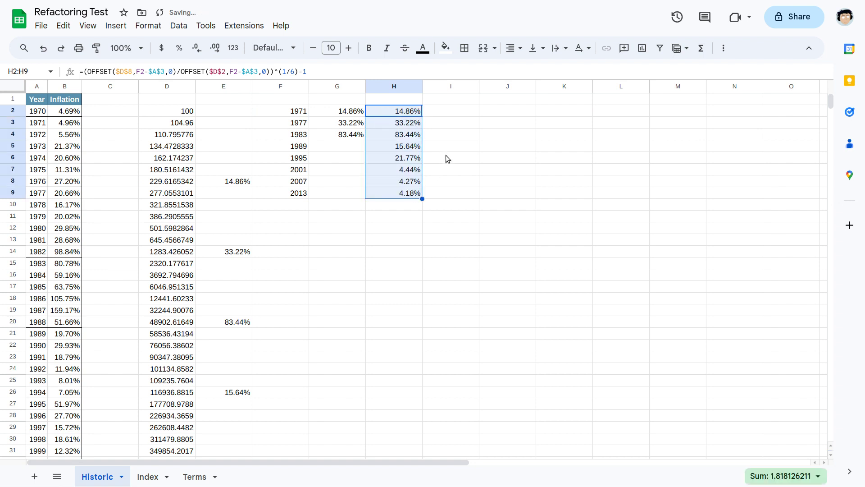
click(354, 125)
- Clear the old fixed-reference results from columns E and G
click(228, 88)
key(Delete)
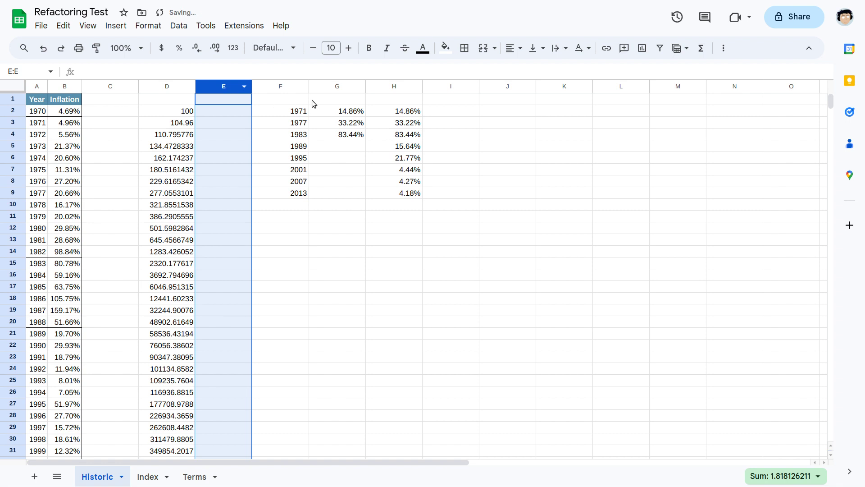
click(336, 87)
key(Delete)
click(360, 155)
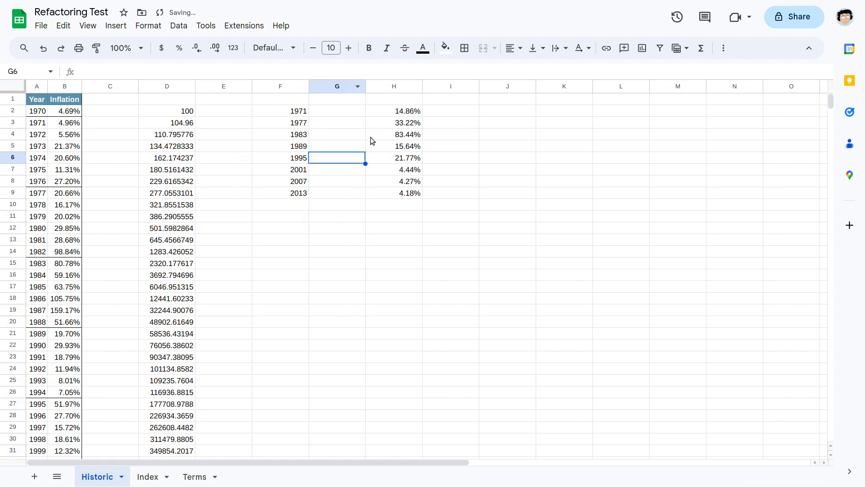
click(386, 112)
shift+click(386, 193)
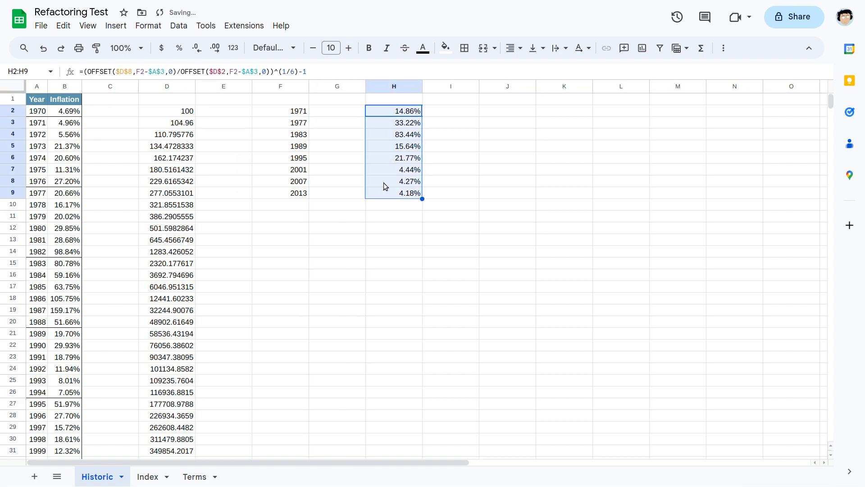
click(363, 151)
click(388, 115)
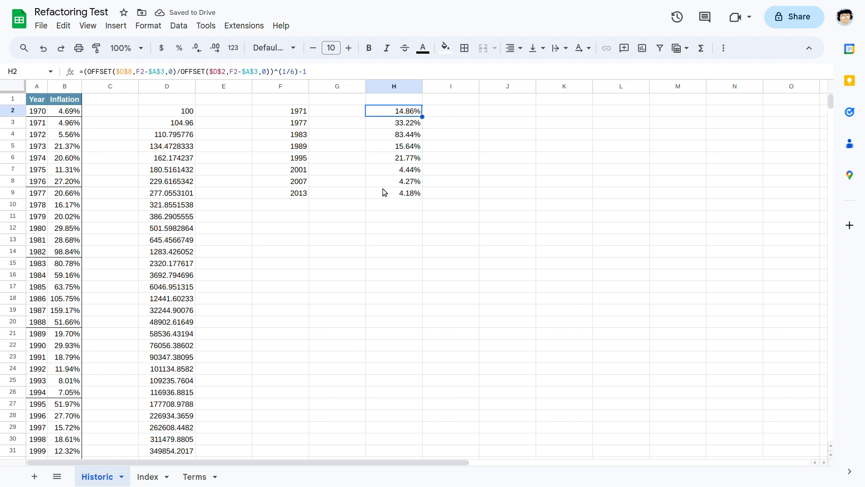
click(392, 194)
- Copy the president names in A2:A10 of the Terms sheet into the Historic sheet starting at E2
click(194, 477)
click(63, 102)
click(64, 111)
shift+click(63, 205)
key(ctrl+c)
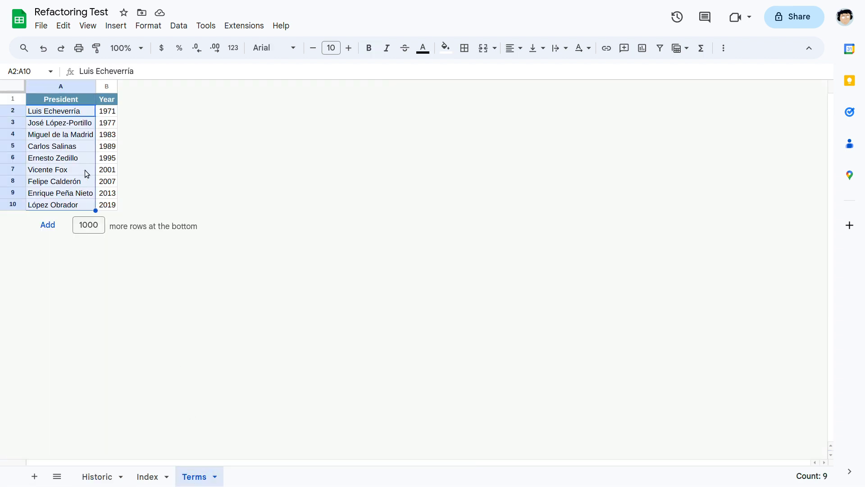
click(99, 476)
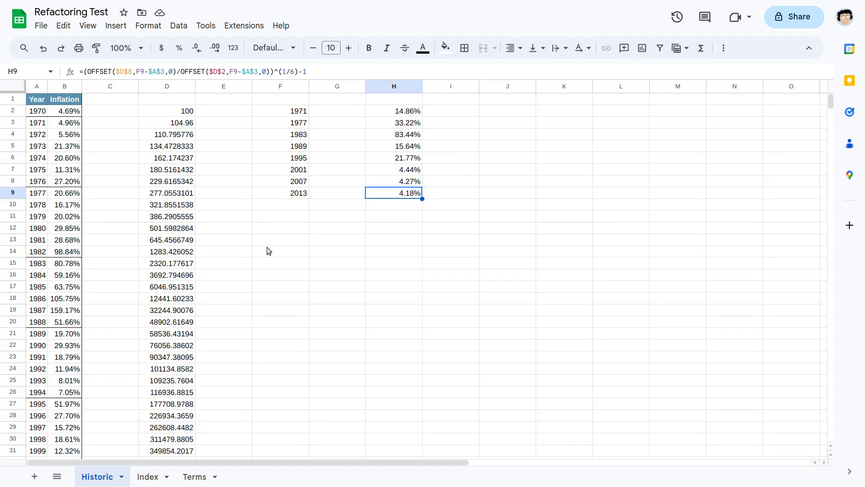
click(225, 111)
key(ctrl+v)
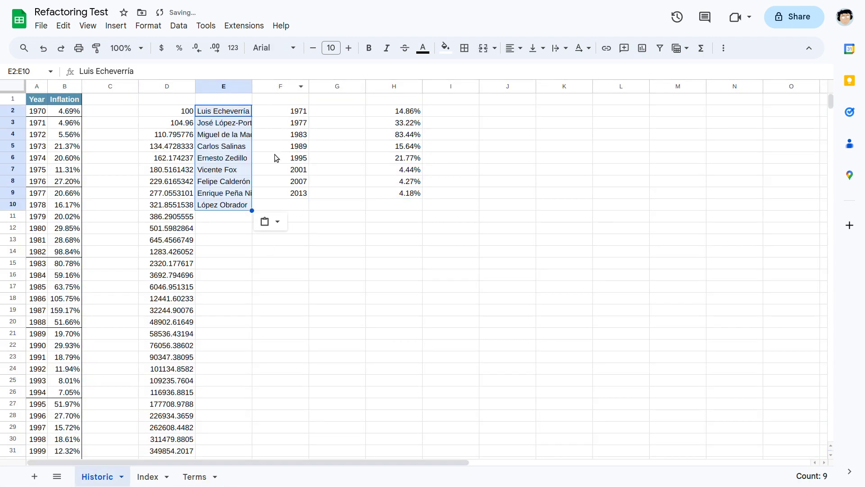
- Fit column E's width to the president names and move the average inflation formulas from H2:H9 to G2:G9
double_click(252, 86)
click(353, 114)
drag(404, 116, 352, 171)
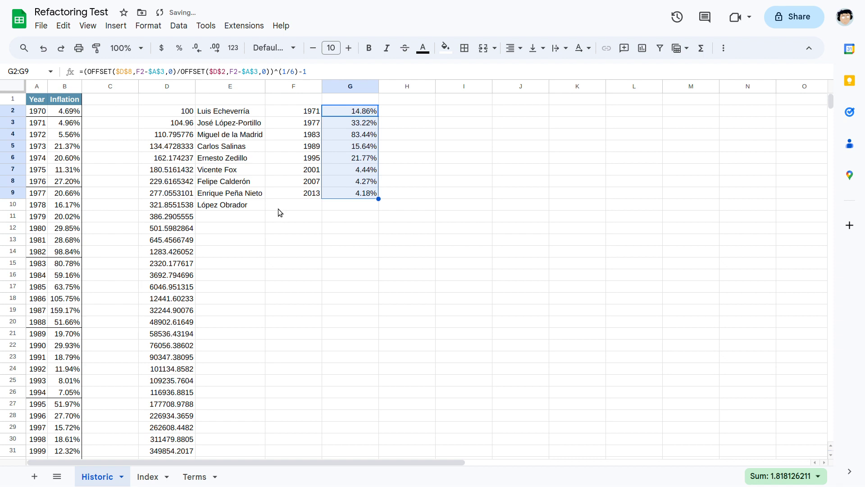
- Clear the extra president name in E10 and fit columns E through G to their contents
click(246, 205)
key(Delete)
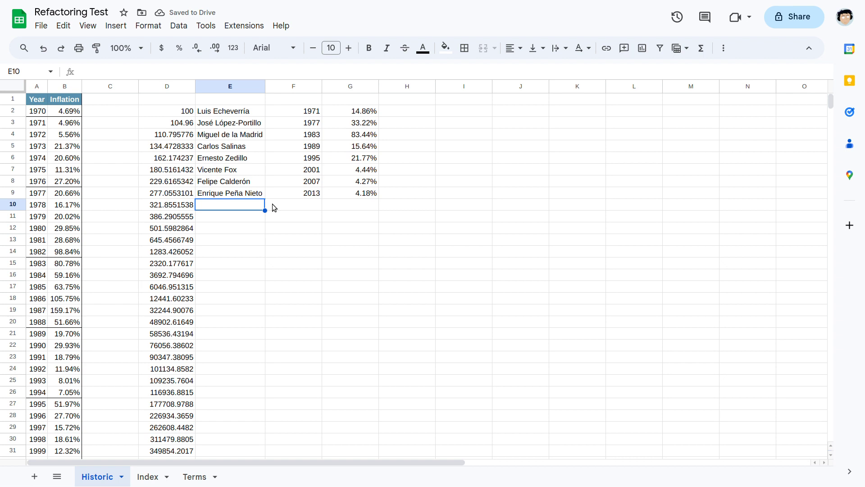
click(242, 87)
shift+click(349, 87)
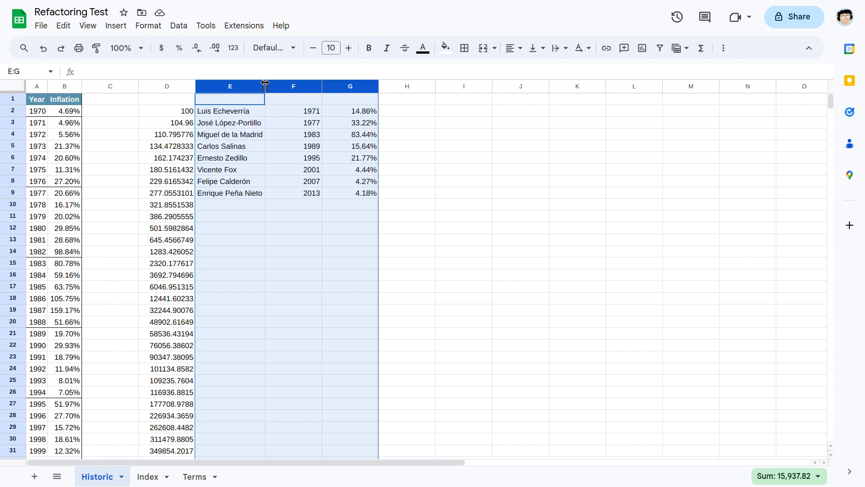
double_click(265, 83)
click(302, 181)
click(351, 192)
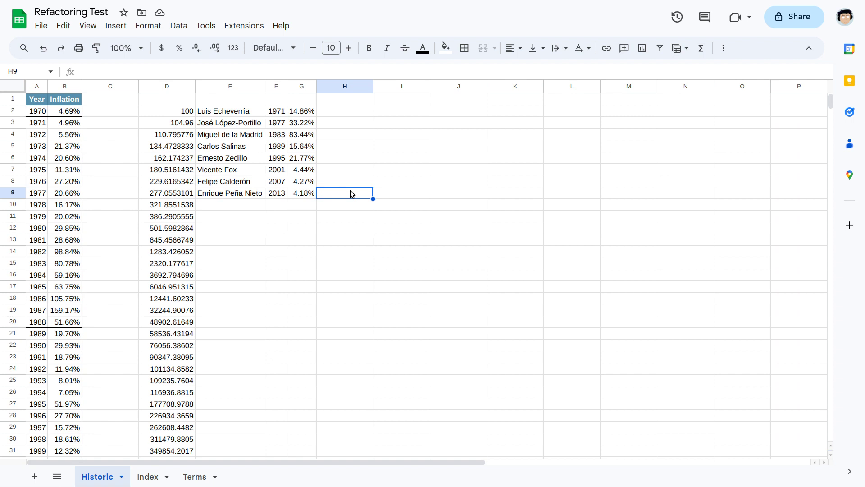
- Start a check formula in I2 that multiplies the first four yearly factors: =(1+B3)*(1+B4)*(1+B5)*(1+B6)
click(152, 86)
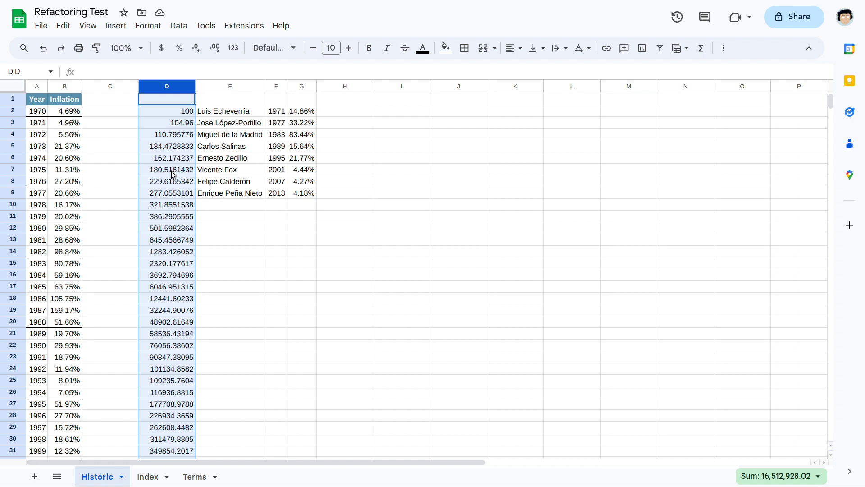
click(302, 113)
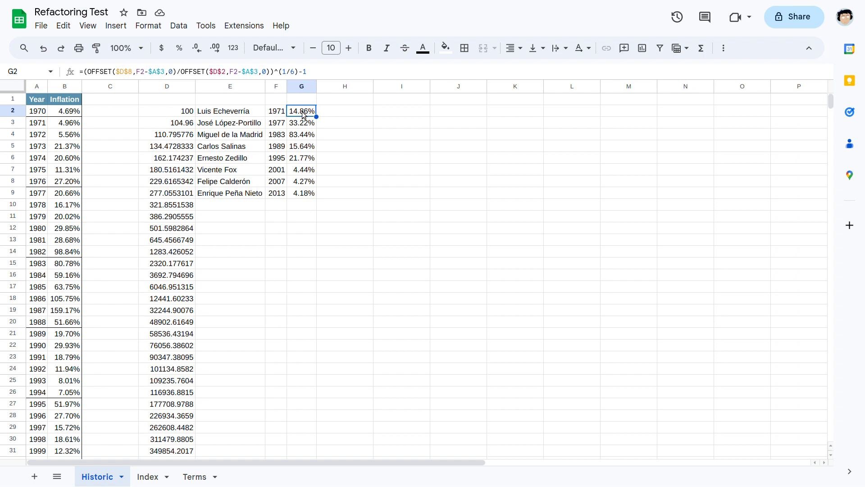
click(393, 112)
text(=)
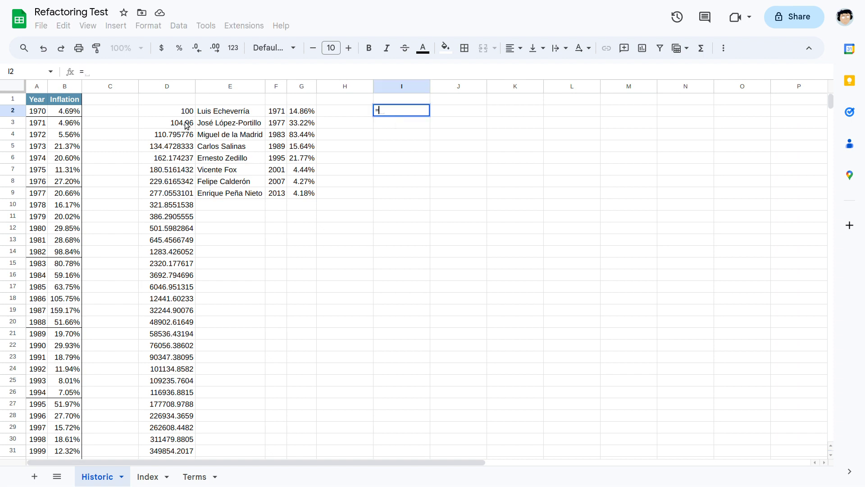
click(75, 127)
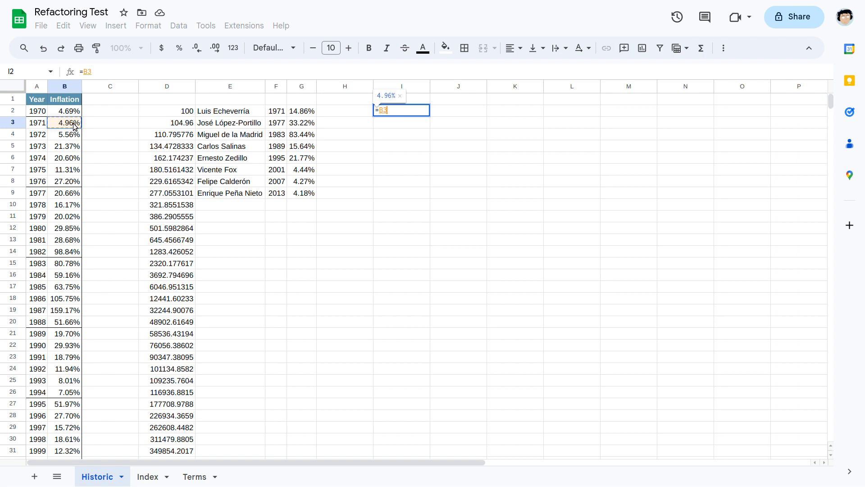
key(BackSpace)
key(BackSpace)
text((1+)
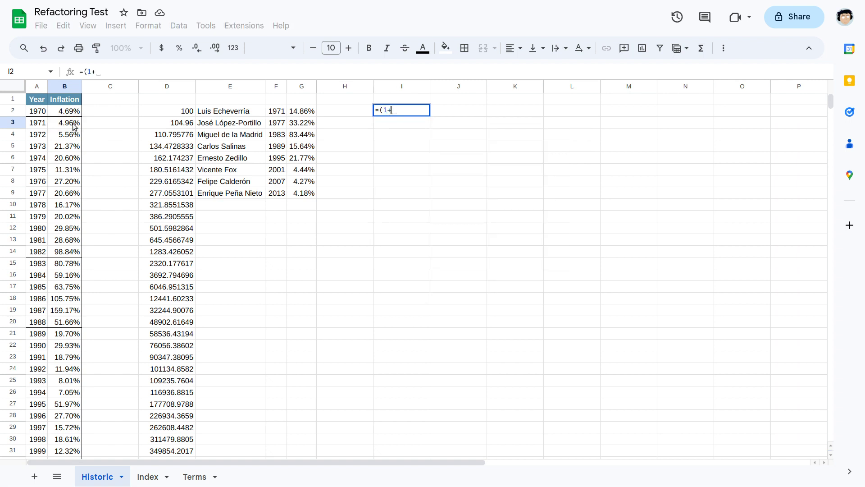
click(74, 127)
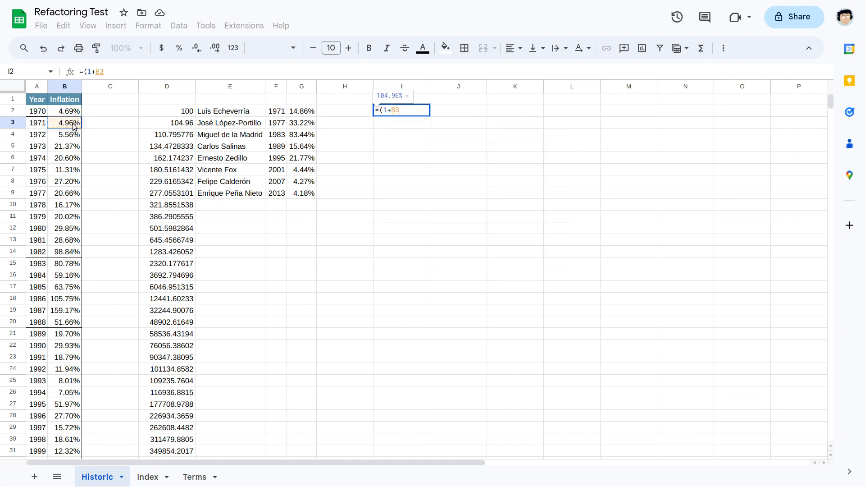
text()*(1+)
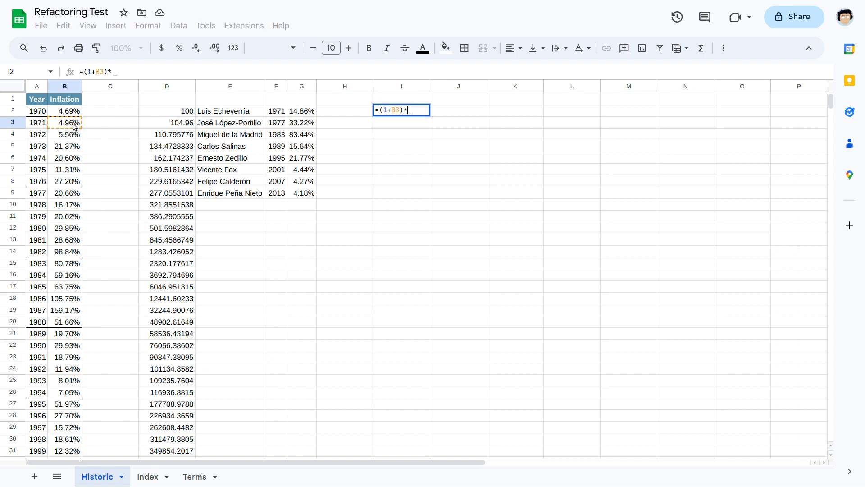
click(68, 135)
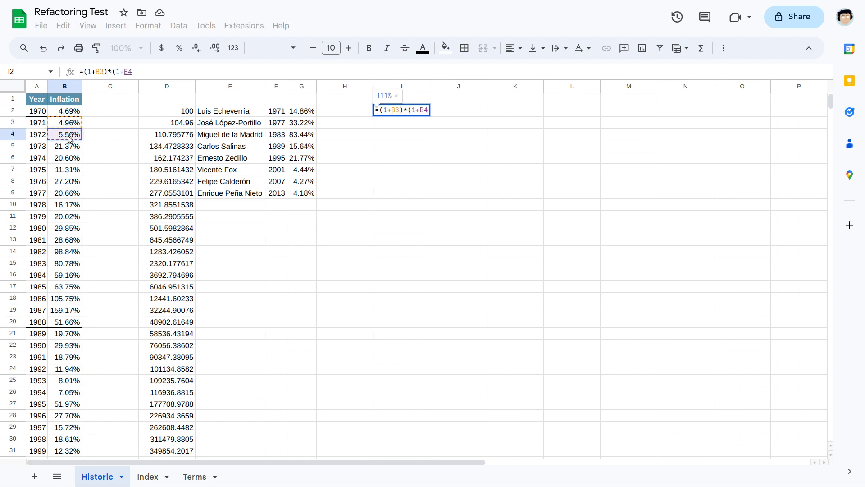
text())
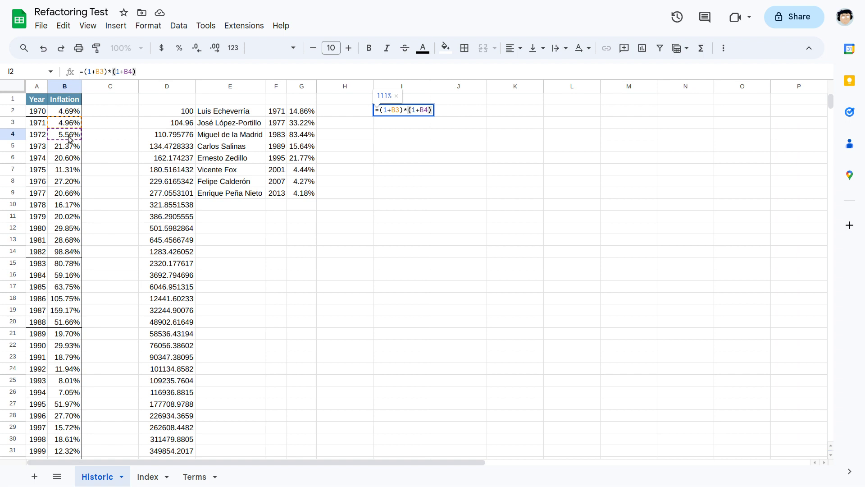
text(*(1+)
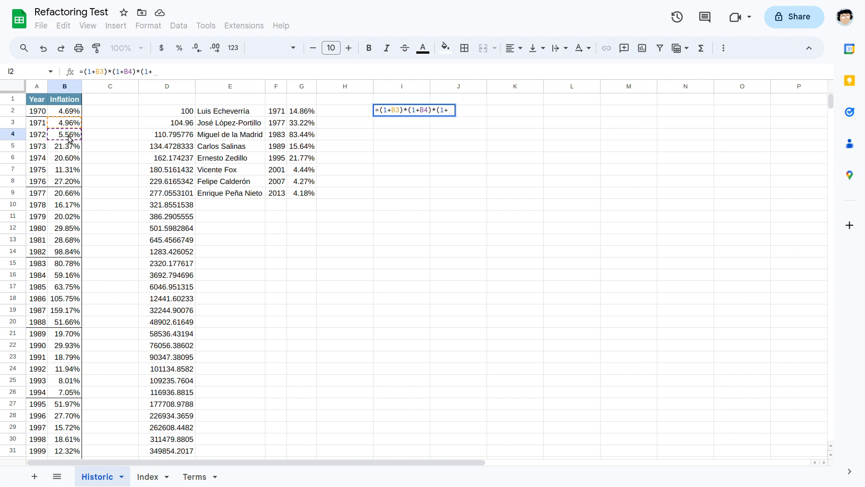
click(62, 148)
text()*()
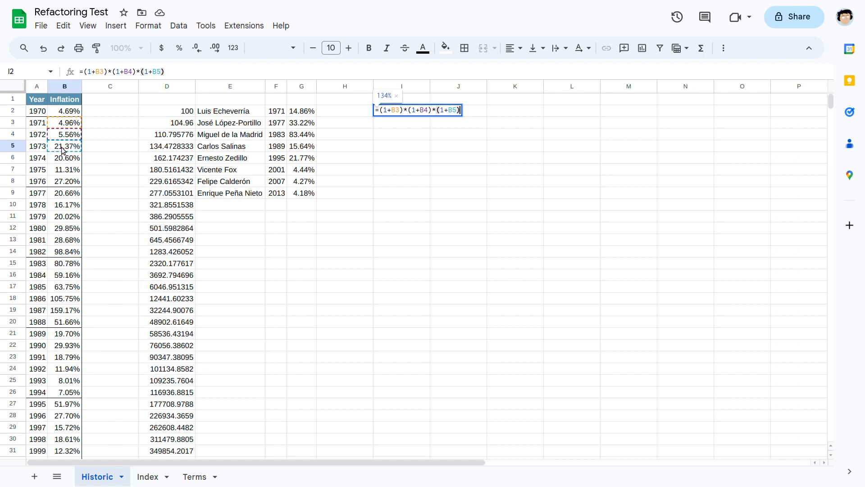
text(1+)
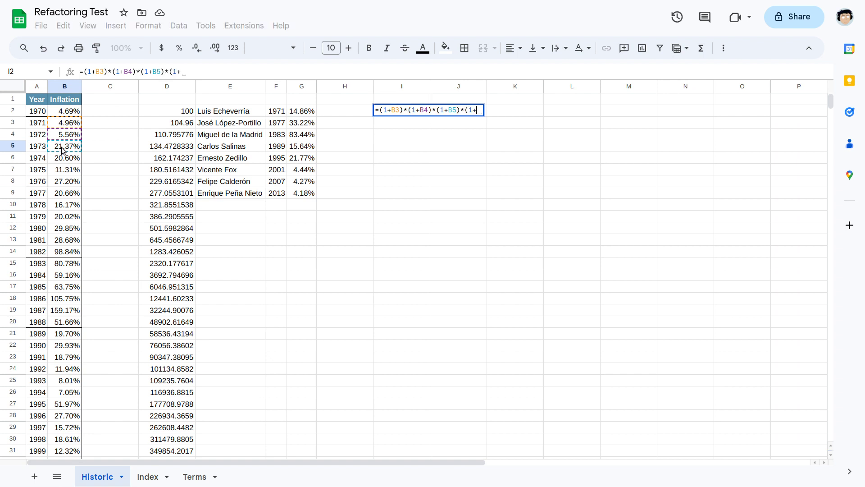
click(62, 160)
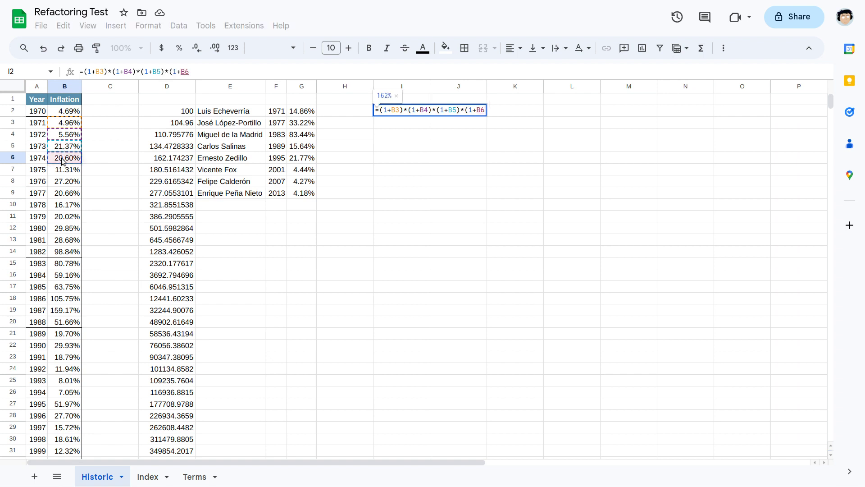
- Complete the product in I2 by appending *(1*B7)*(1+B8) and enter the formula
text()+)
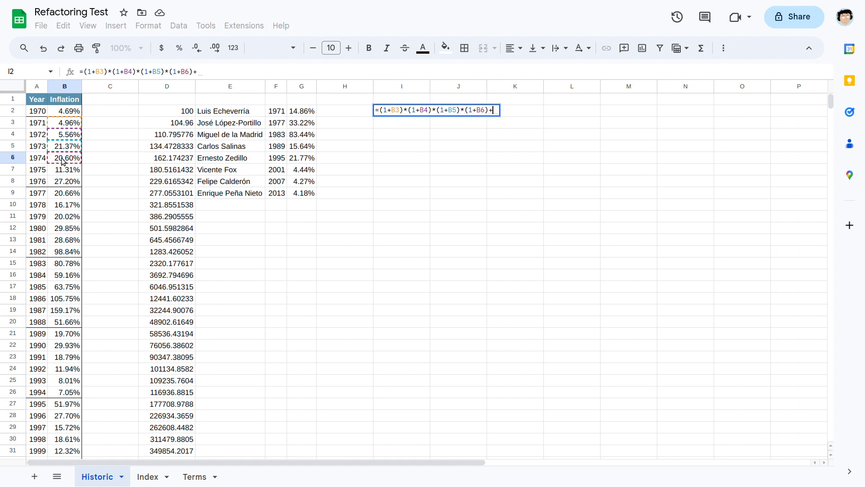
text((1)
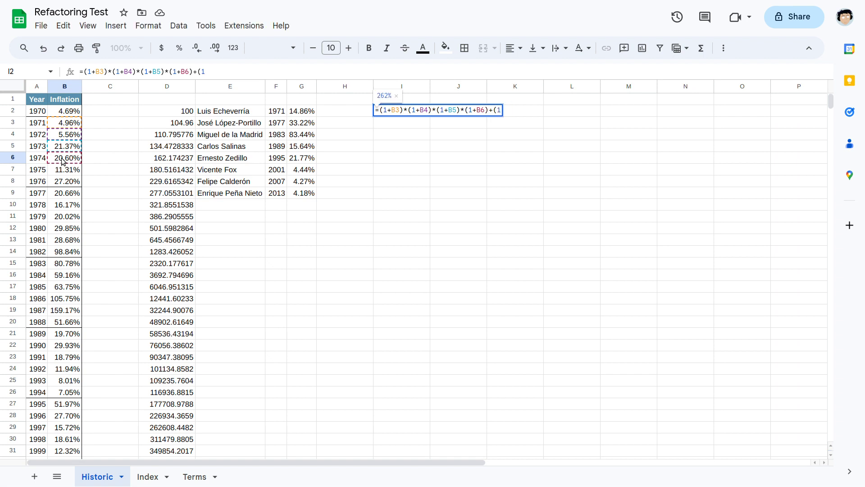
text(*)
click(66, 172)
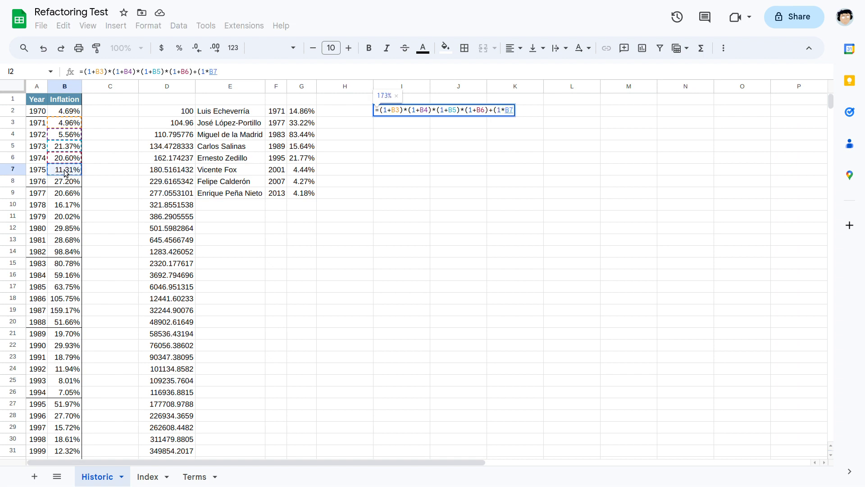
text())
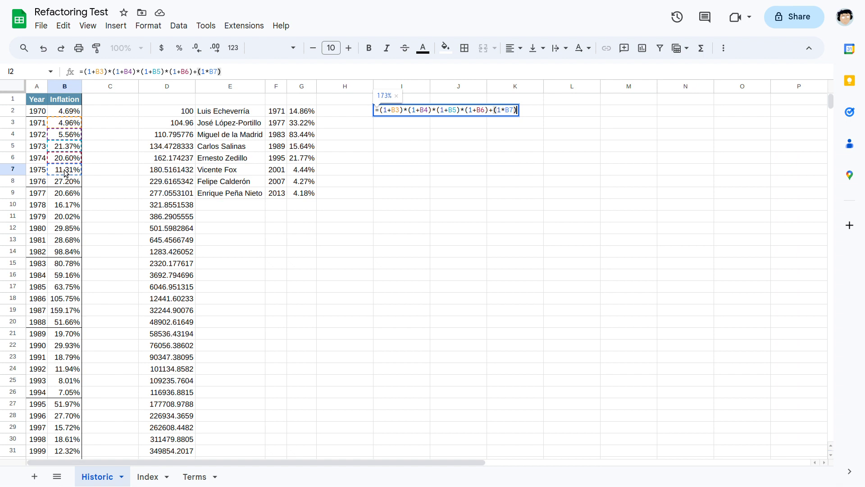
text(*(1)
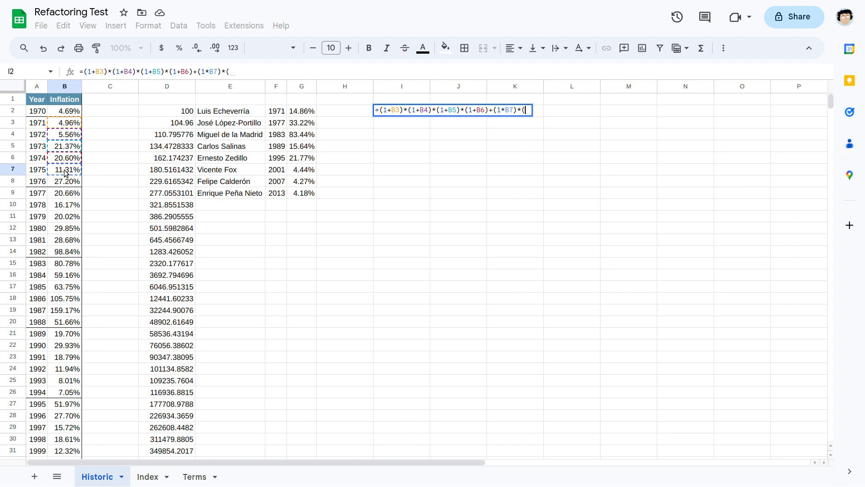
text(+)
click(66, 184)
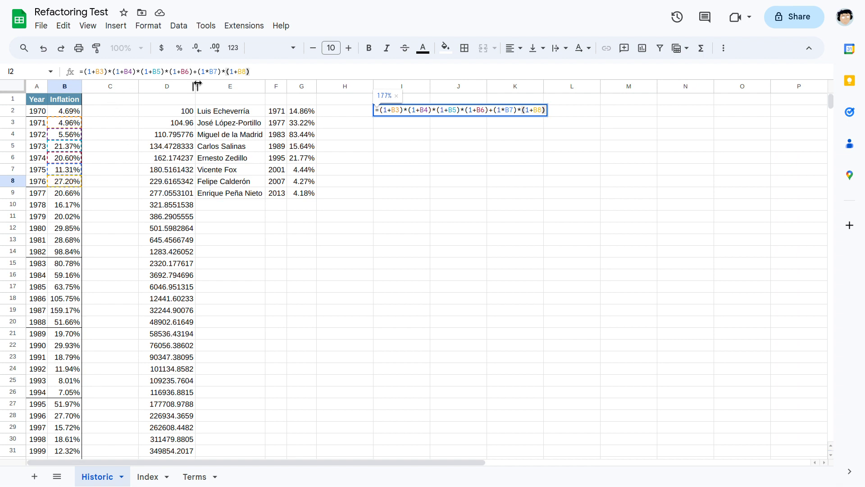
text())
key(Left)
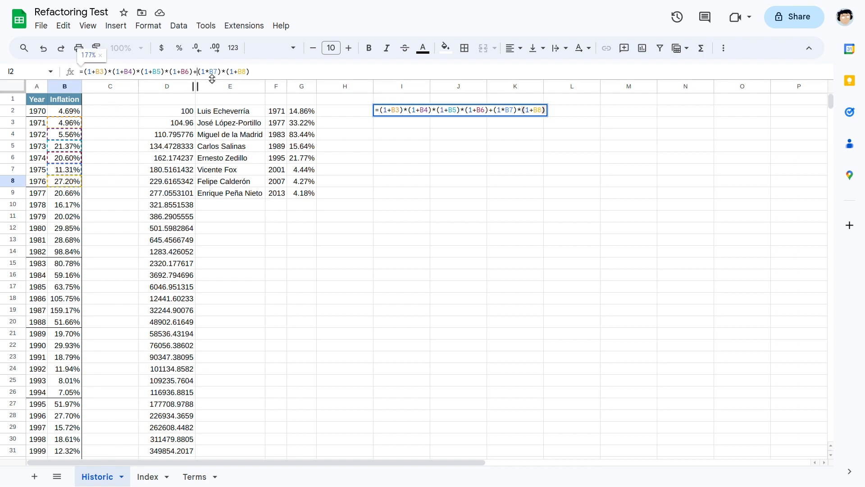
key(BackSpace)
text(*)
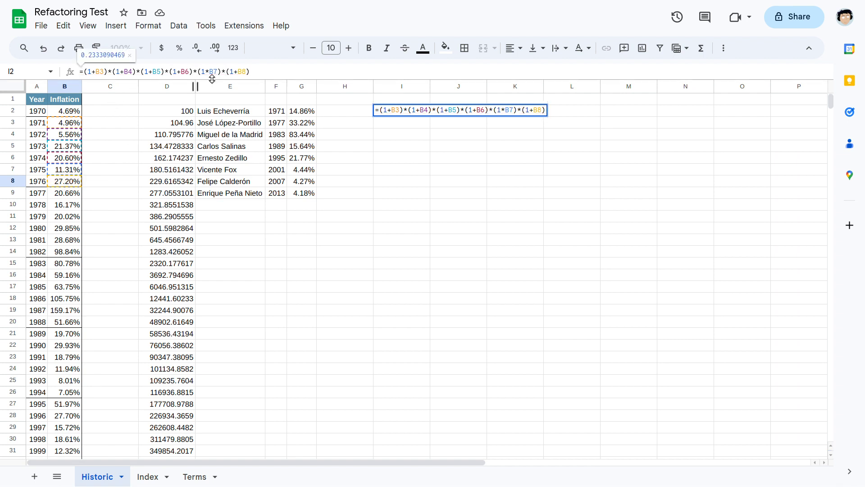
key(Return)
key(Up)
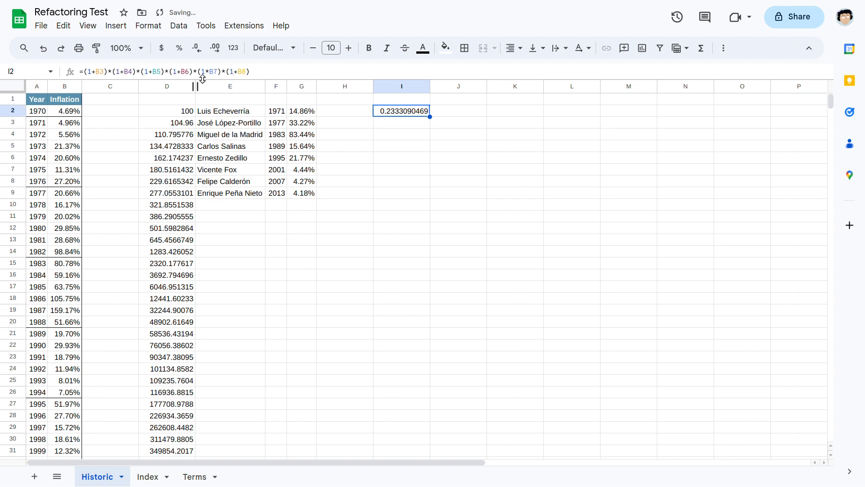
- Wrap I2's product in parentheses and append ^(1/6)-1 to turn it into a yearly average
click(84, 74)
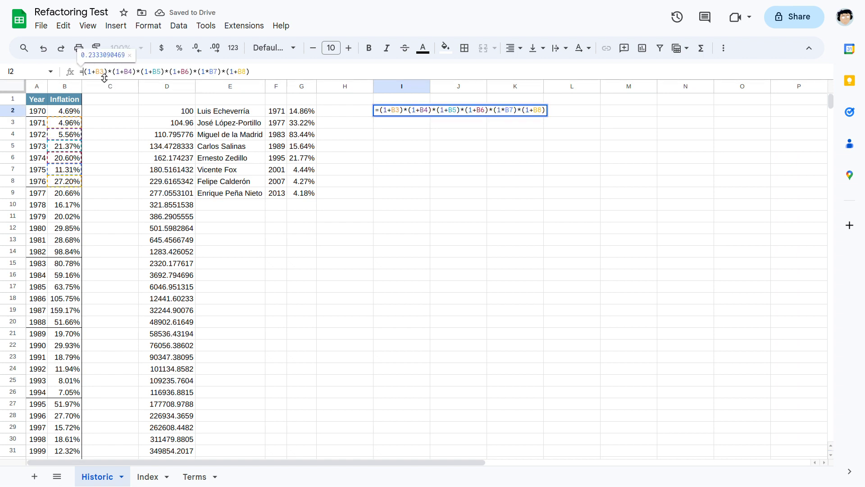
text(()
key(End)
text()^(1/)
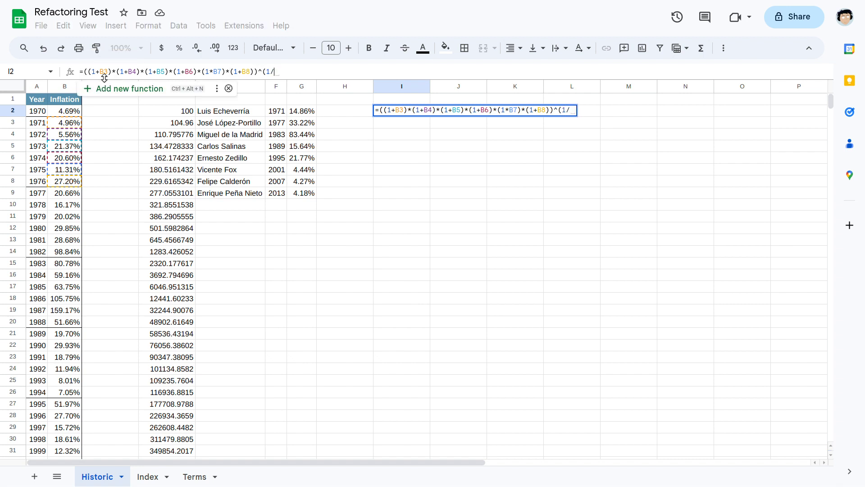
text(6)-1)
key(Return)
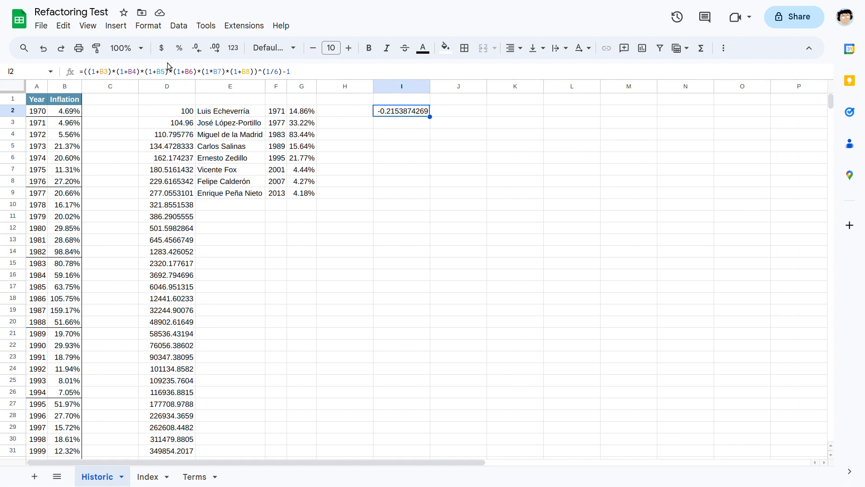
- Correct the B7 factor in I2's formula to (1+B7) and format the cell as a percentage
click(214, 72)
key(BackSpace)
text(+)
key(Return)
key(Up)
key(ctrl+shift+5)
key(Down)
key(Up)
key(Left)
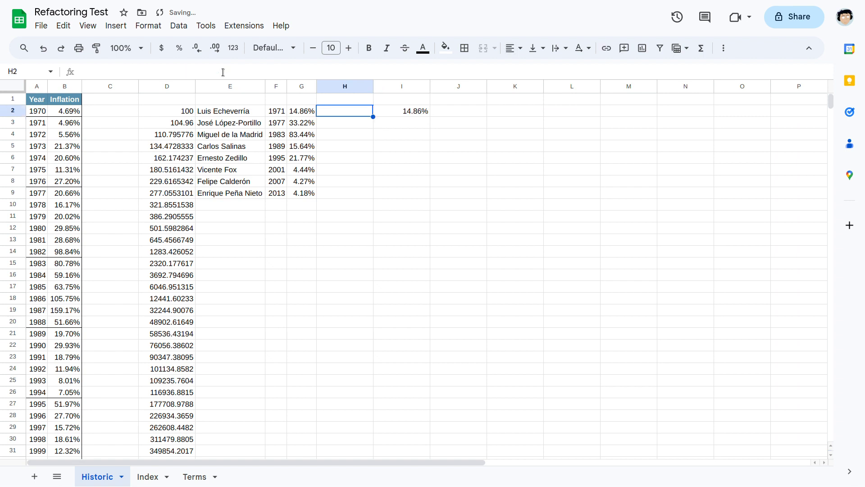
key(Right)
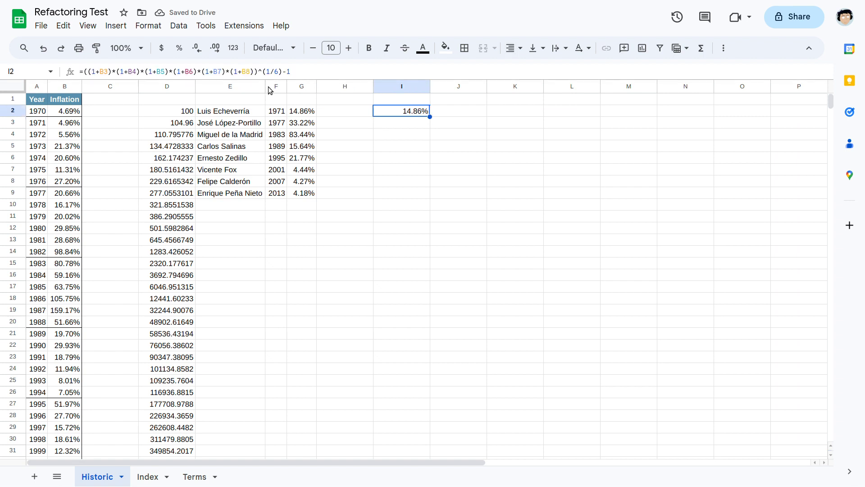
- Compare the average inflation formulas in G2 and I2, and examine the index formulas in D3 through D8
click(297, 112)
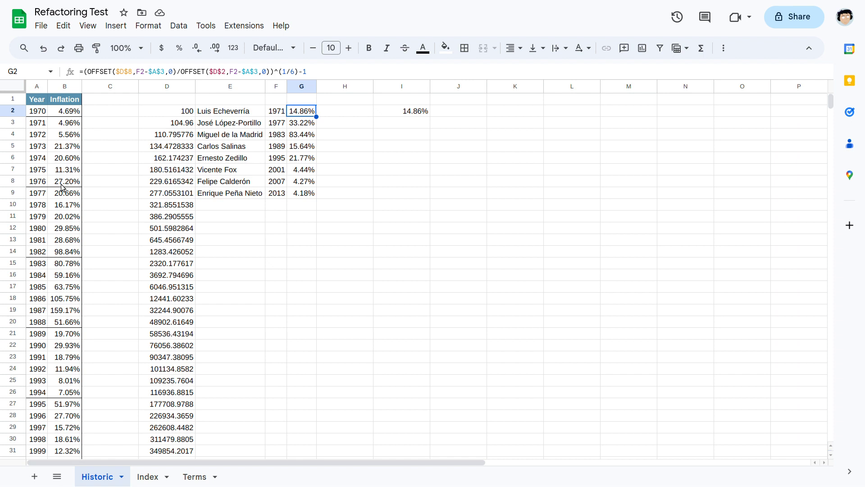
click(388, 112)
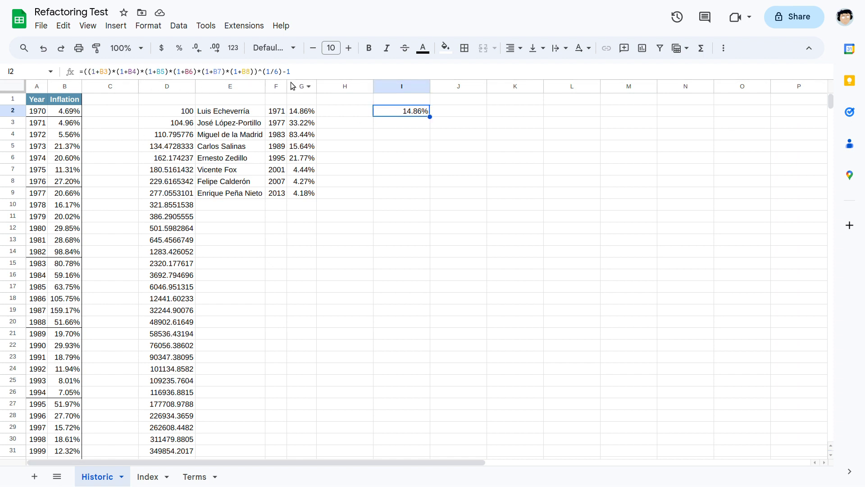
click(150, 124)
key(Down)
key(Down)
key(Down)
key(Down)
key(Down)
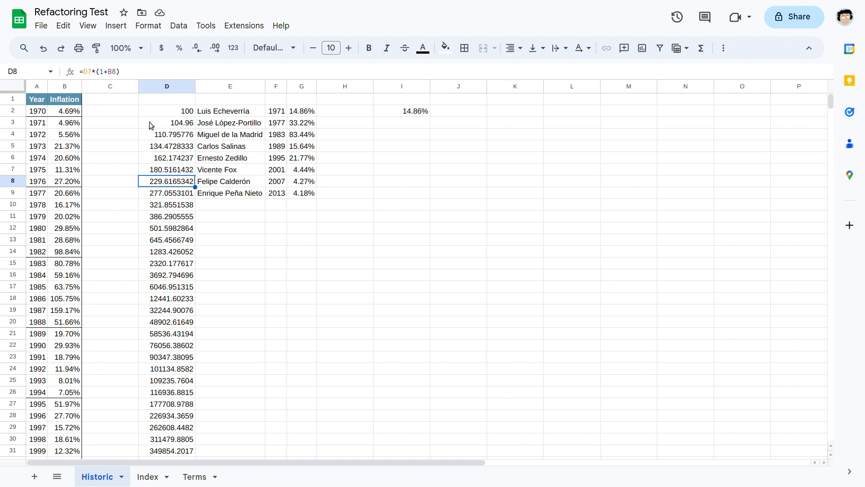
- Set the starting index value in D2 to 1
click(149, 110)
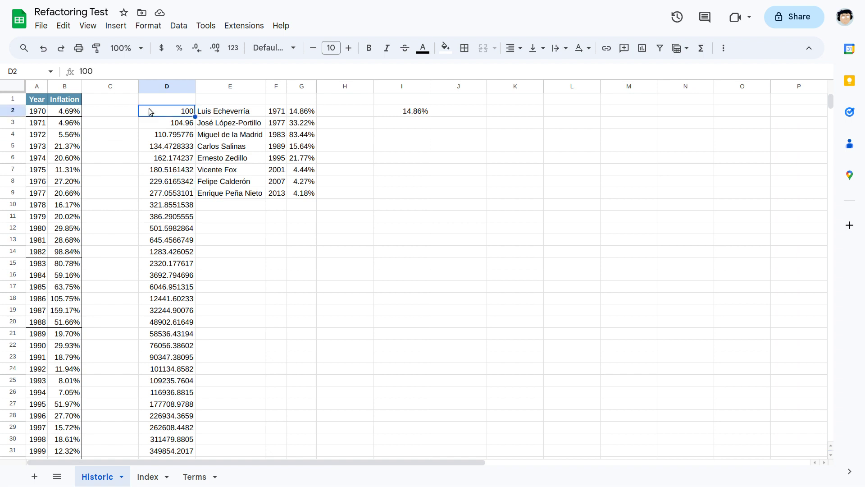
text(1)
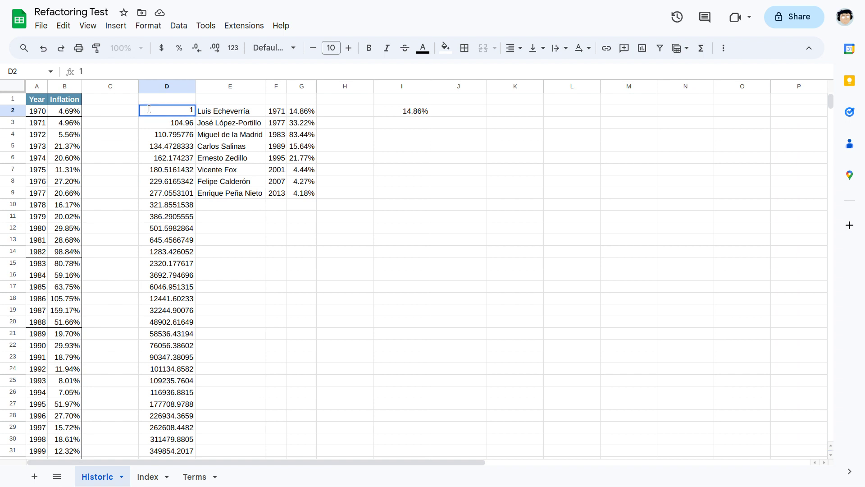
key(Return)
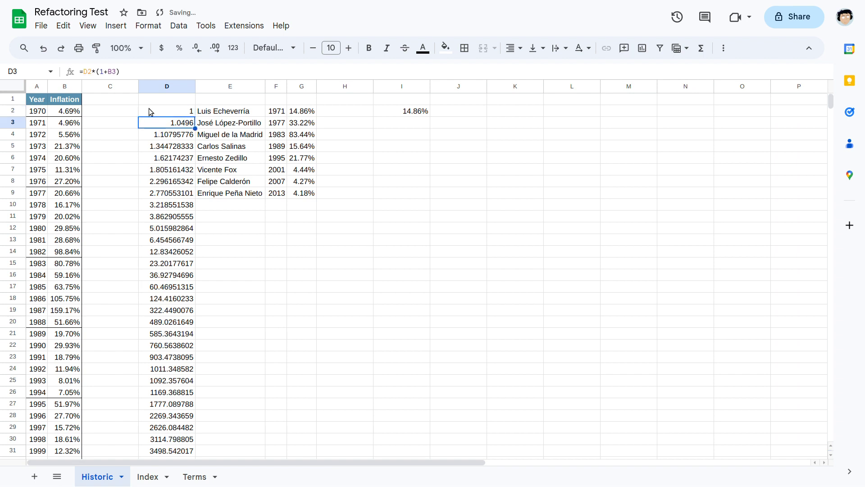
- Examine the cumulative index formulas from D2 down to D12 and back up to D7
click(150, 111)
key(Down)
key(Down)
key(Down)
key(Down)
key(Down)
key(Down)
key(Down)
key(Down)
key(Down)
key(Down)
key(Up)
key(Up)
key(Up)
key(Up)
key(Up)
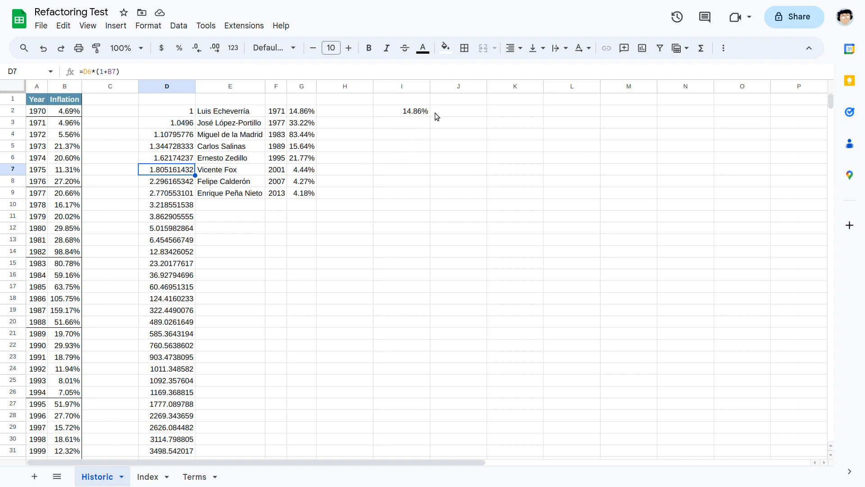
- Copy the product (1+B3)*(1+B4) out of I2's formula and enter it as a formula in J2
click(415, 116)
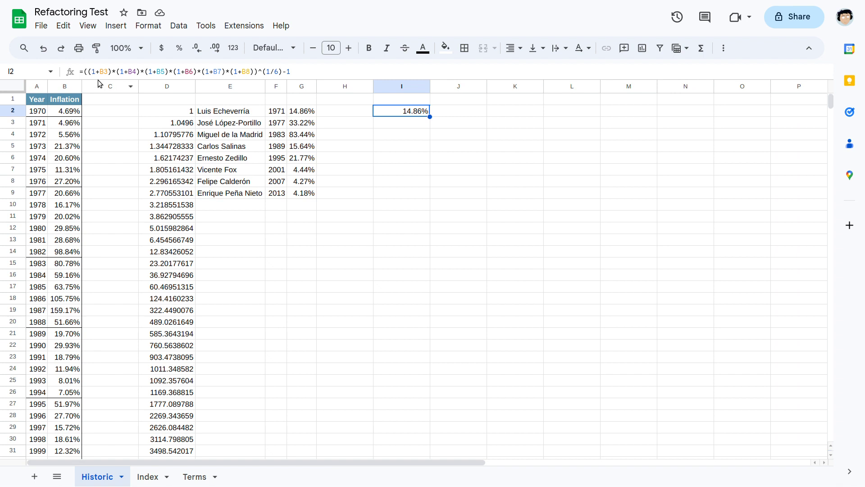
drag(89, 73, 113, 75)
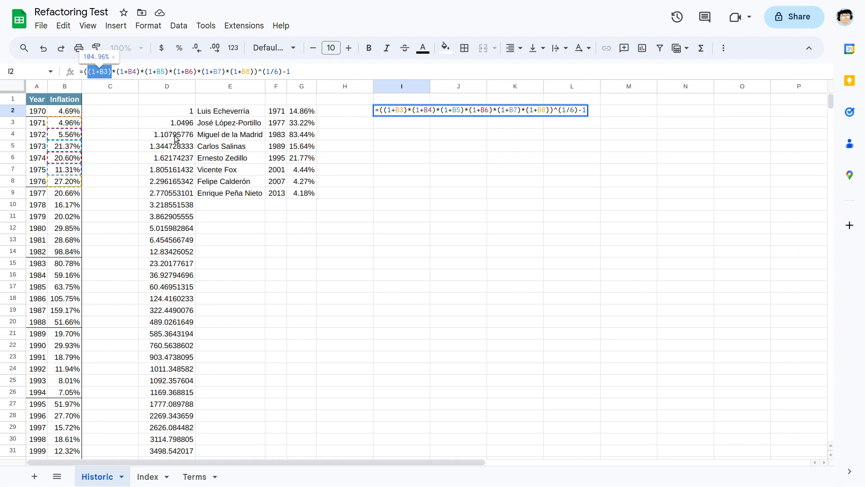
drag(90, 72, 141, 71)
key(ctrl+c)
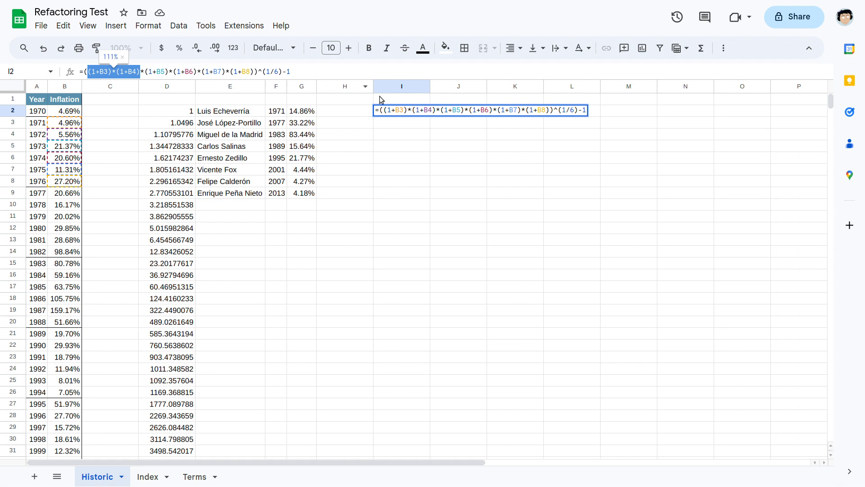
click(438, 110)
click(314, 69)
key(ctrl+v)
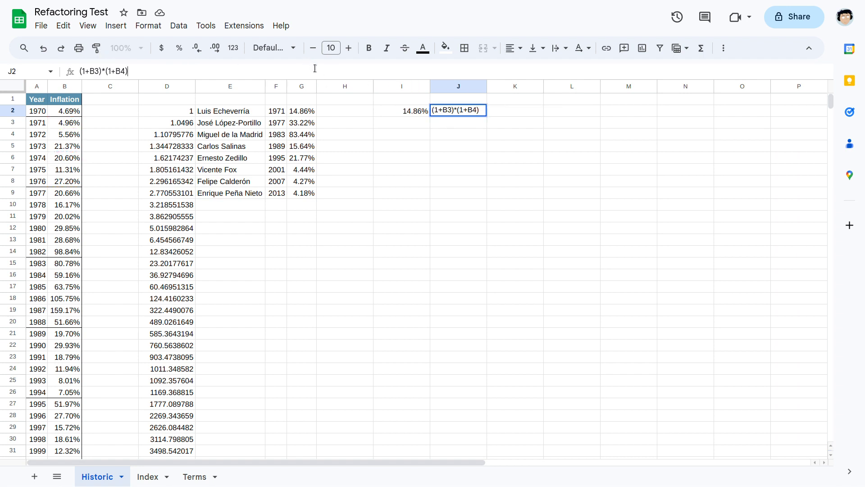
text(=)
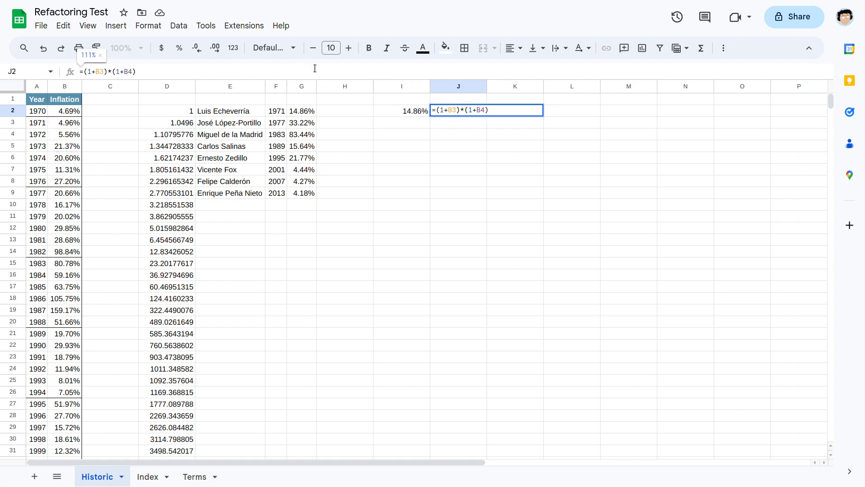
key(Return)
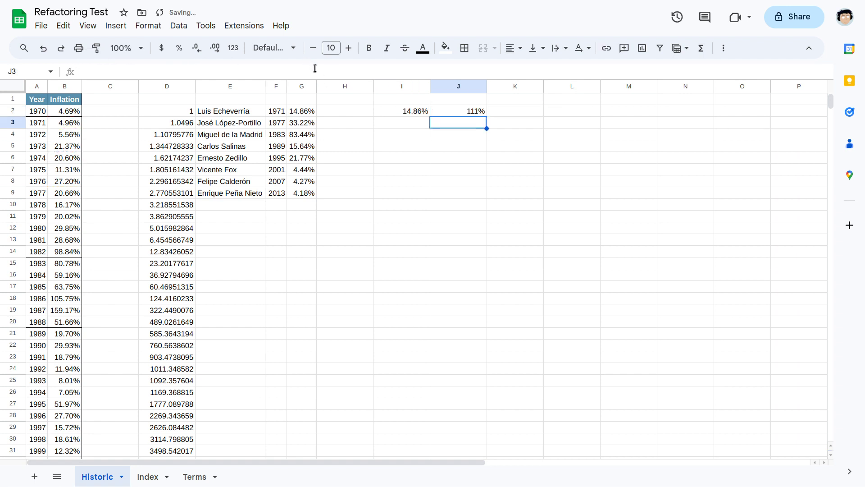
- Format J2 as a plain number with five decimal places
click(443, 113)
key(ctrl+shift+1)
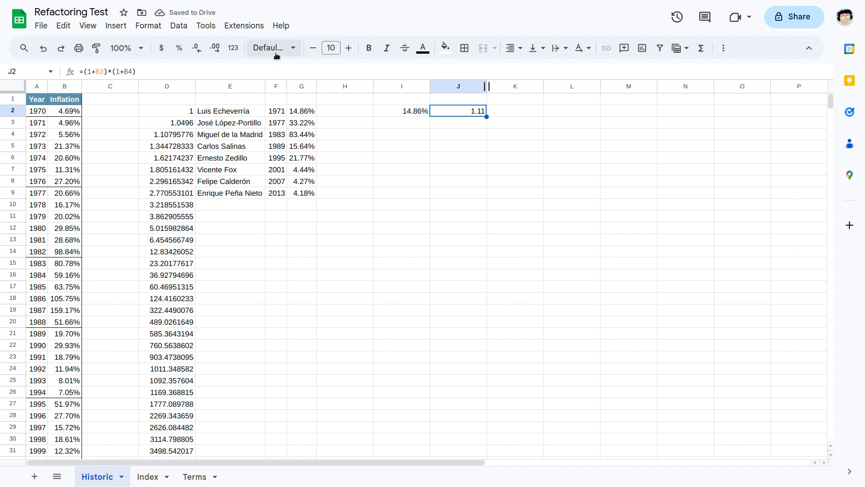
click(214, 47)
click(214, 48)
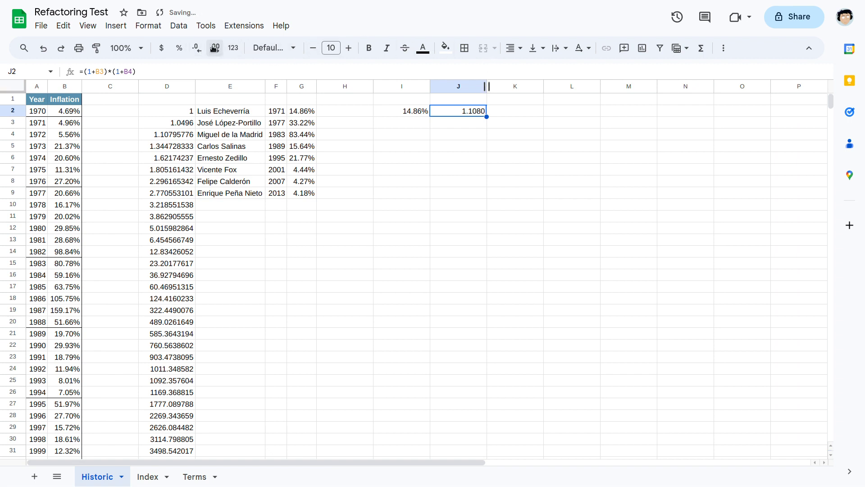
click(215, 48)
- Check the index value in D4 against J2, and clear J2
click(174, 134)
click(456, 112)
key(Delete)
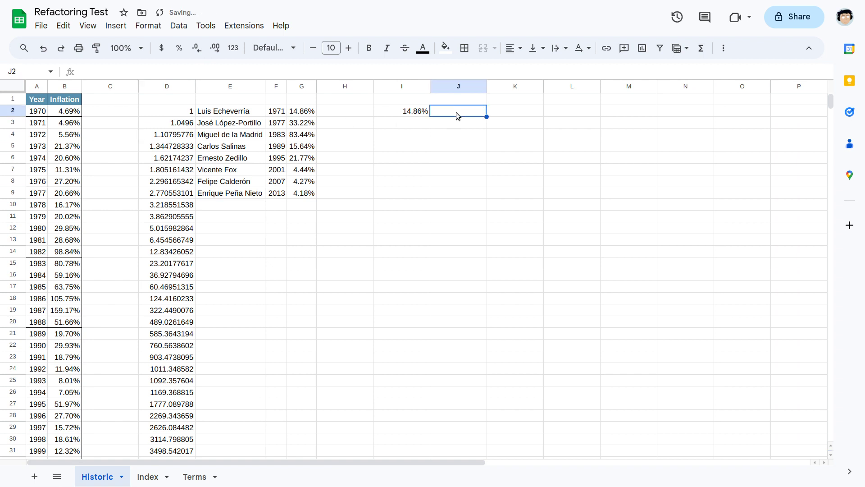
- Compare I2's average inflation formula with the index range D3:D8
click(402, 114)
drag(176, 123, 171, 183)
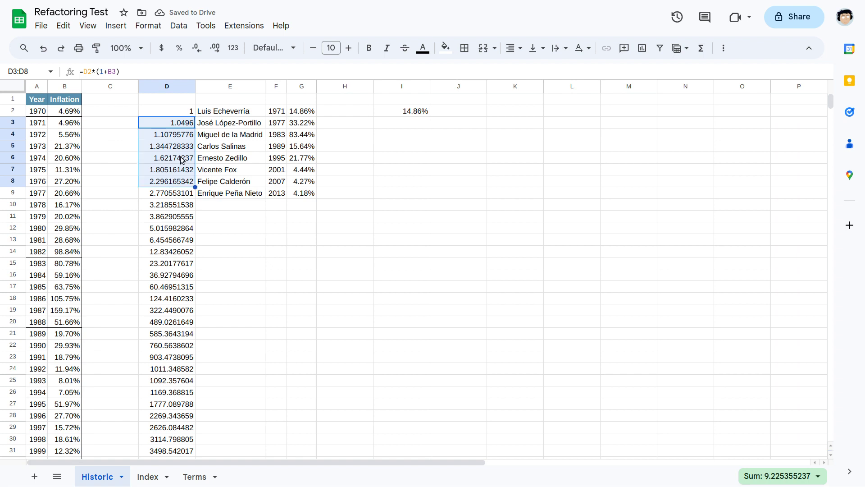
click(405, 113)
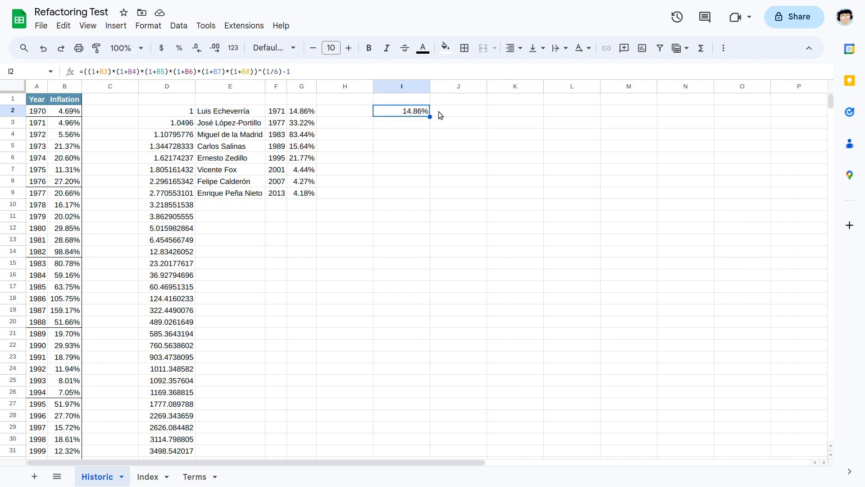
- Enter =PRODUCT(B3:B8) in J2 to multiply the yearly inflation rates
click(453, 113)
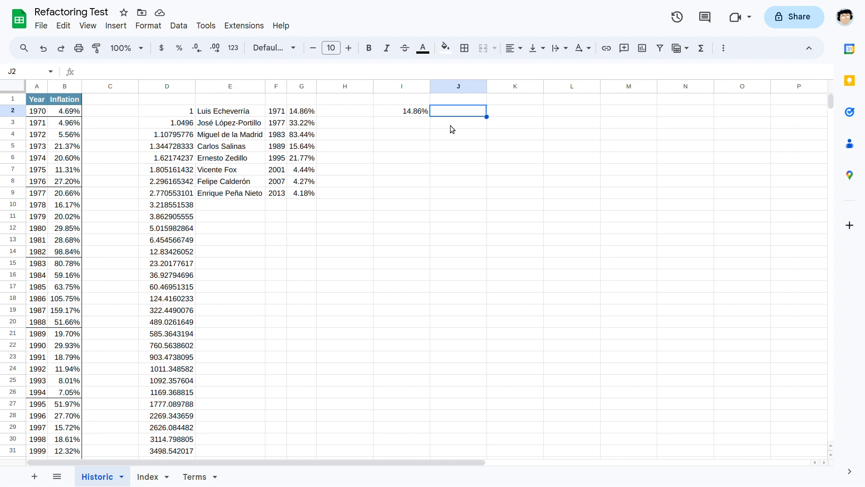
text(=PRODUCT()
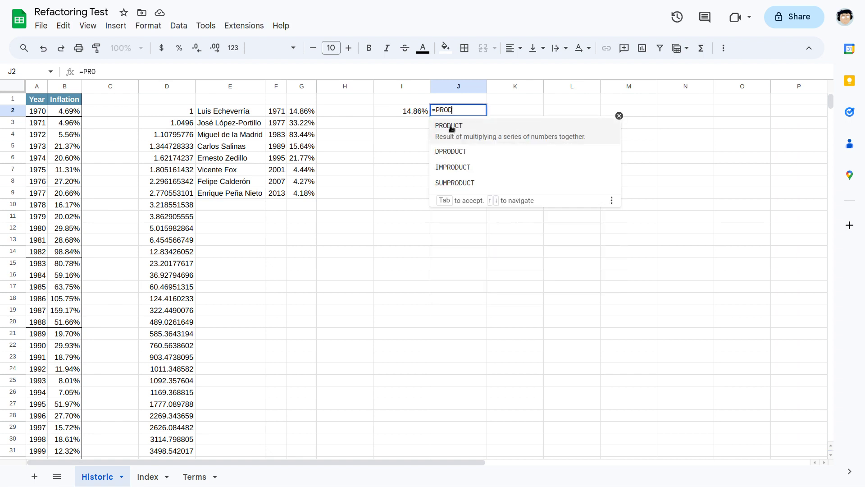
drag(67, 123, 99, 177)
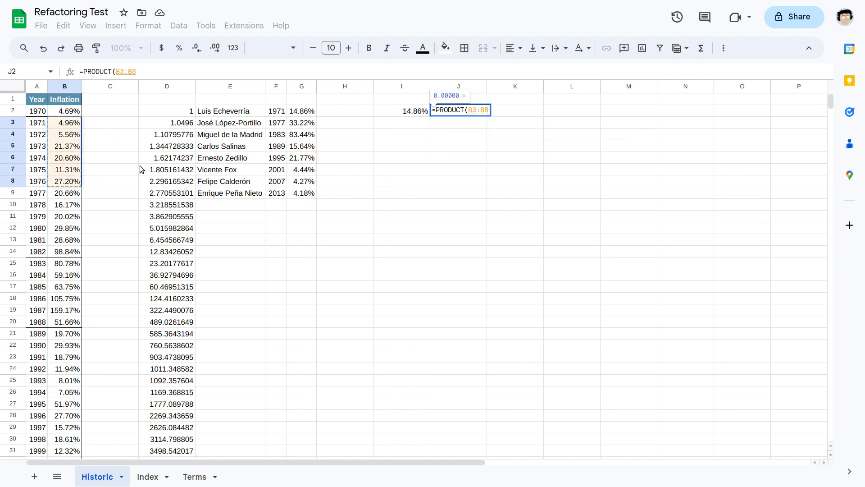
key(Return)
key(Up)
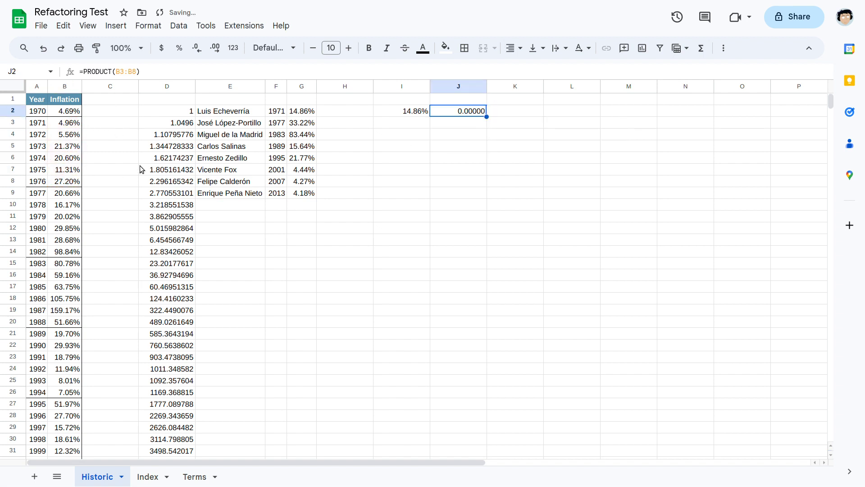
- Increase J2's number format to seven decimal places
click(216, 49)
click(218, 55)
click(462, 137)
click(506, 114)
click(474, 112)
- Enter =1+B3 in L3 and fill the formula down to L9
click(529, 123)
click(572, 122)
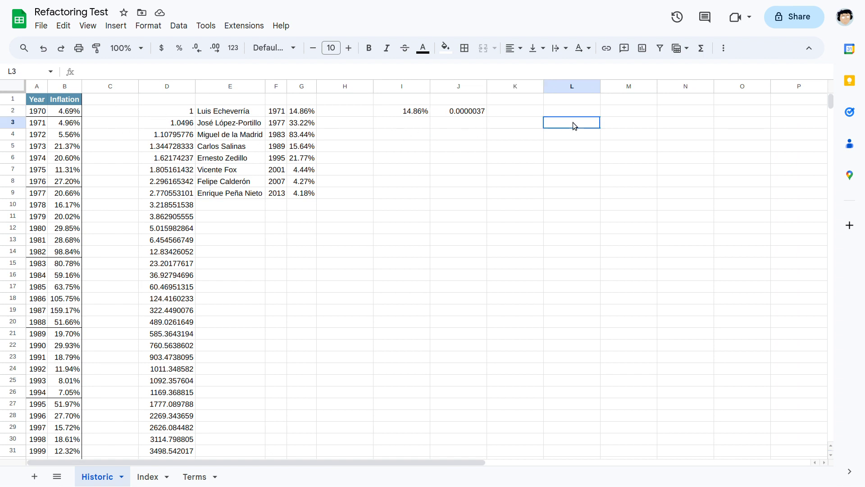
text(=)
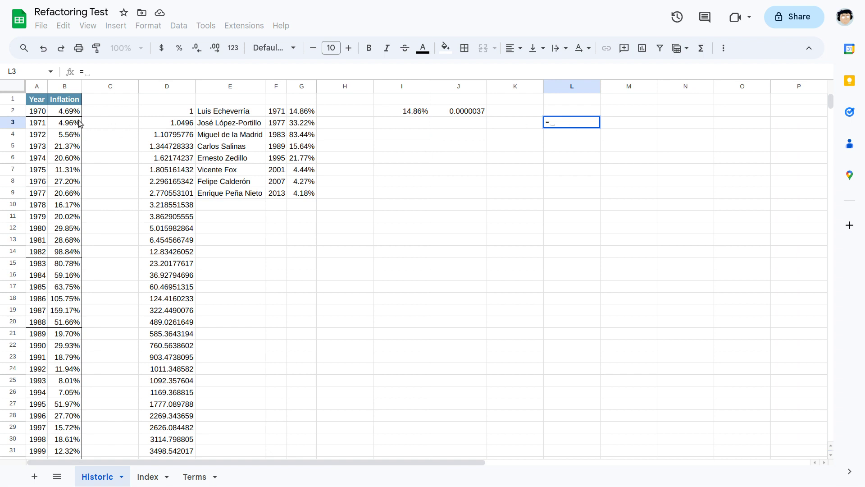
click(66, 123)
key(Escape)
text(=1+)
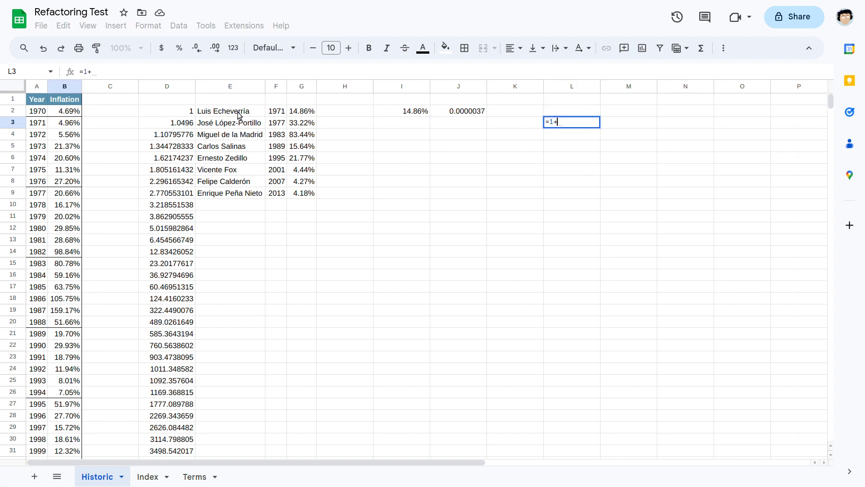
click(66, 128)
key(Return)
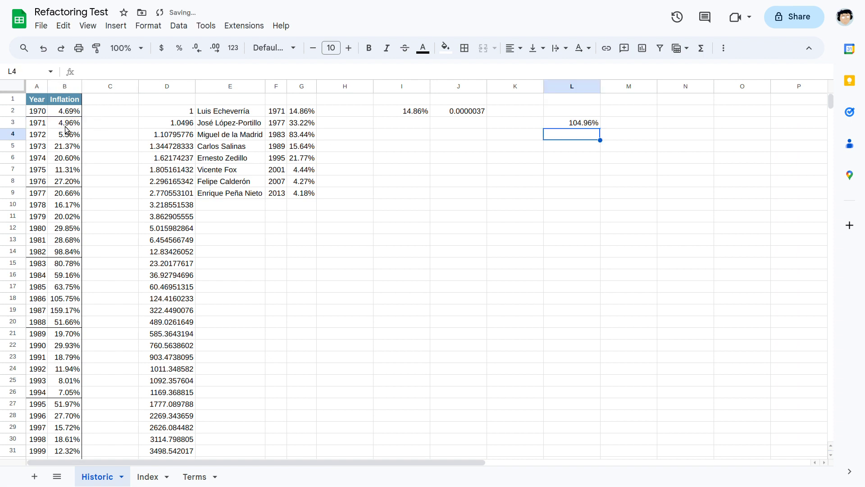
click(583, 125)
drag(600, 128, 600, 193)
- Change J2's PRODUCT range to L3:L8 and clear the extra factor in L9
click(467, 113)
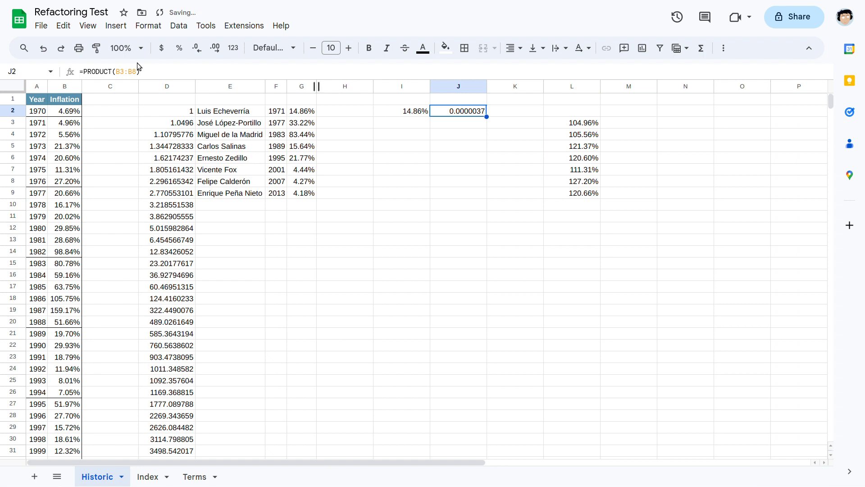
click(118, 72)
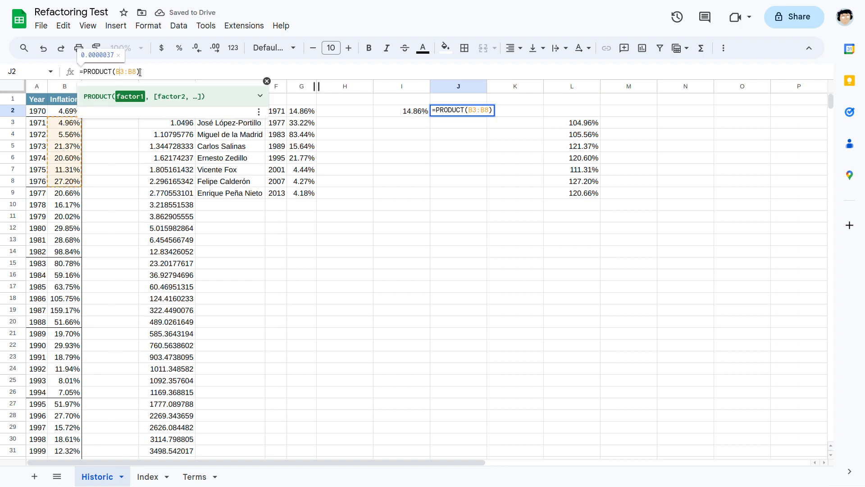
key(BackSpace)
text(L)
key(BackSpace)
text(L)
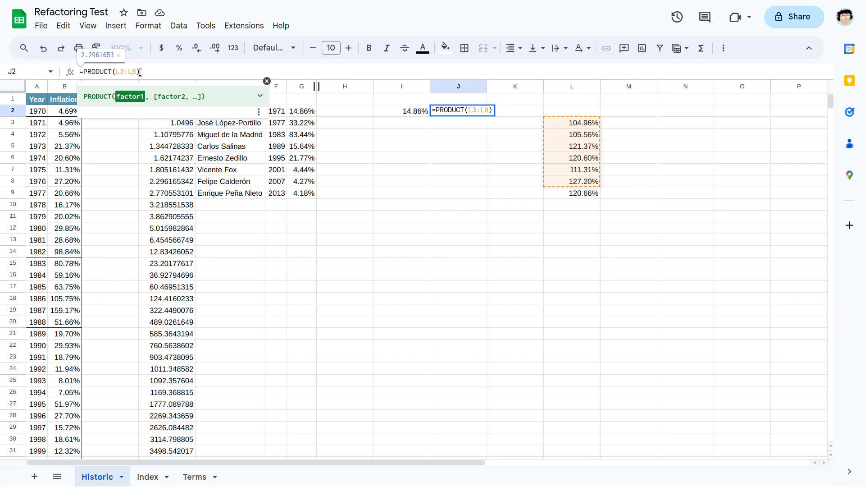
key(Return)
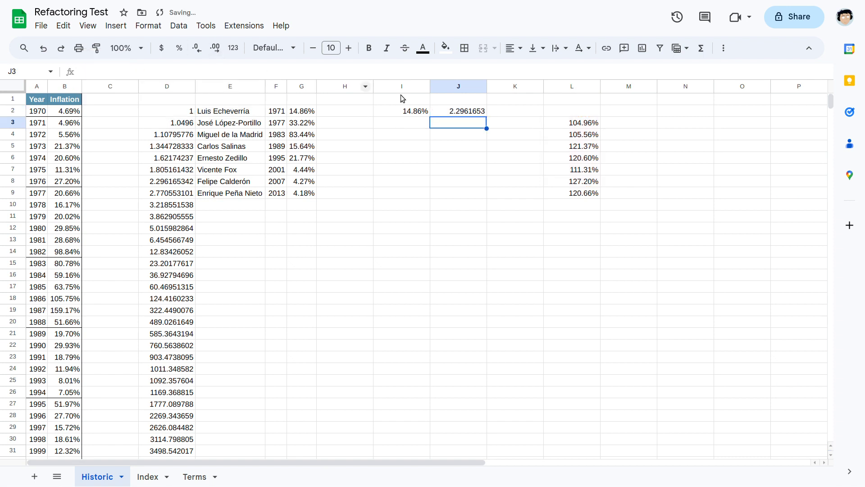
click(588, 194)
key(Delete)
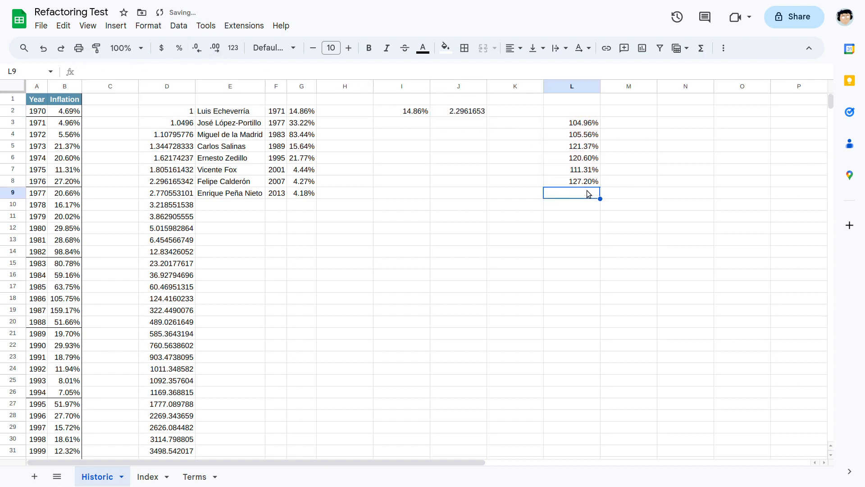
- Append ^(1/6)-1 to the PRODUCT formula in J2 and format the cell as a percentage
click(464, 111)
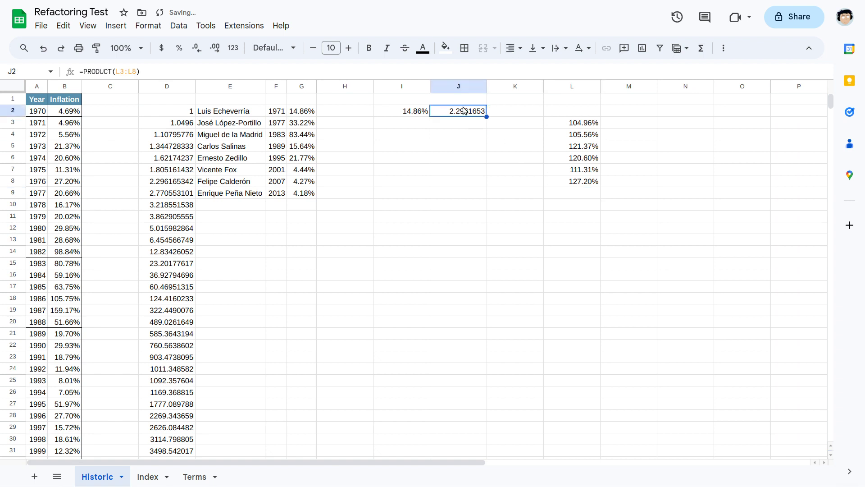
click(184, 71)
text(^)
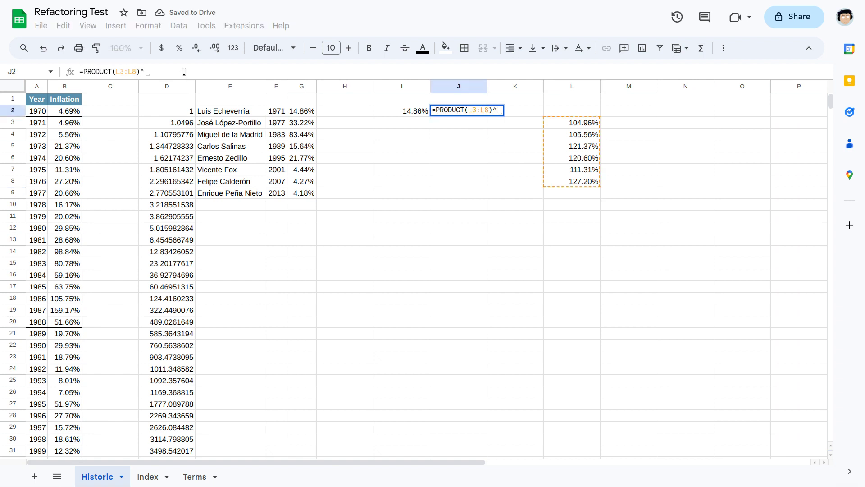
text((1/6)-1)
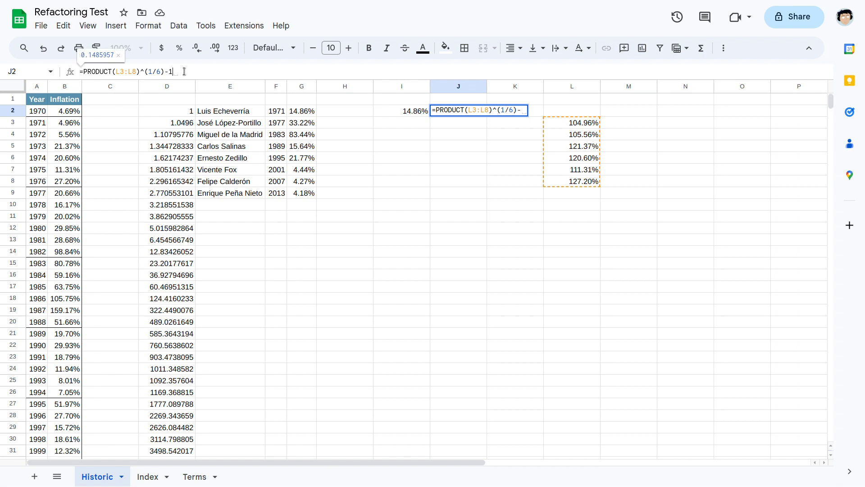
key(Return)
key(ctrl+shift+5)
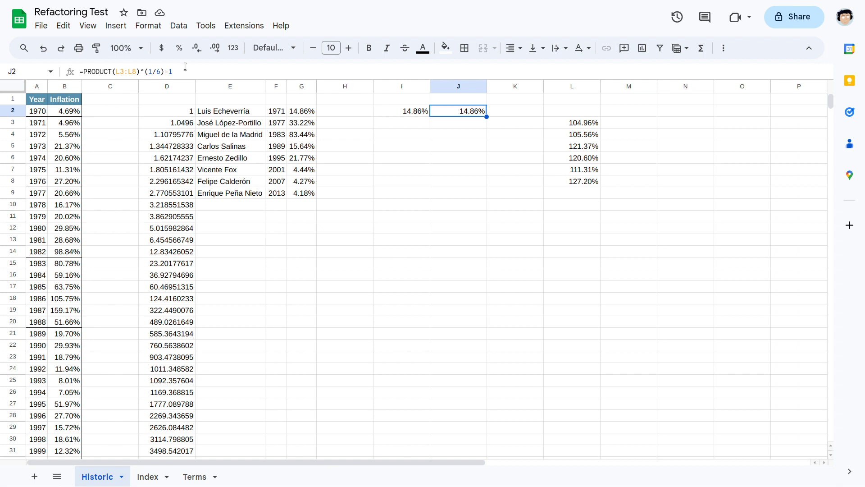
click(565, 128)
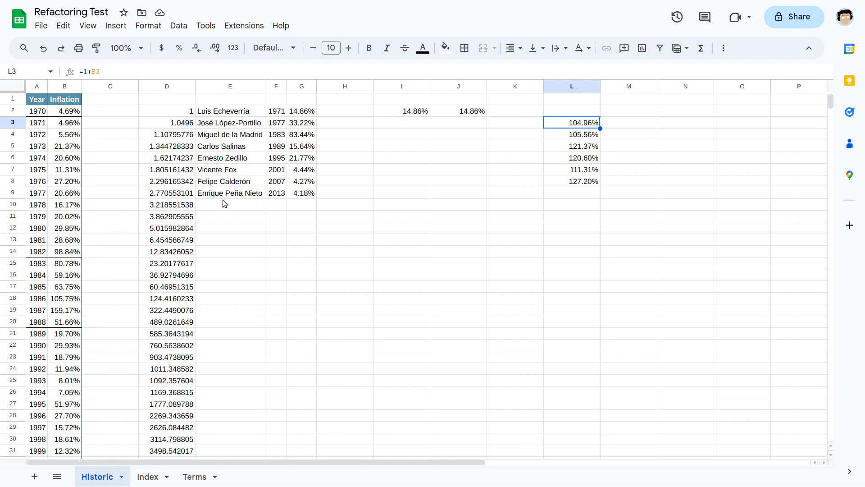
- Enter the formula =1 in cell I14
click(417, 250)
click(144, 70)
text(=)
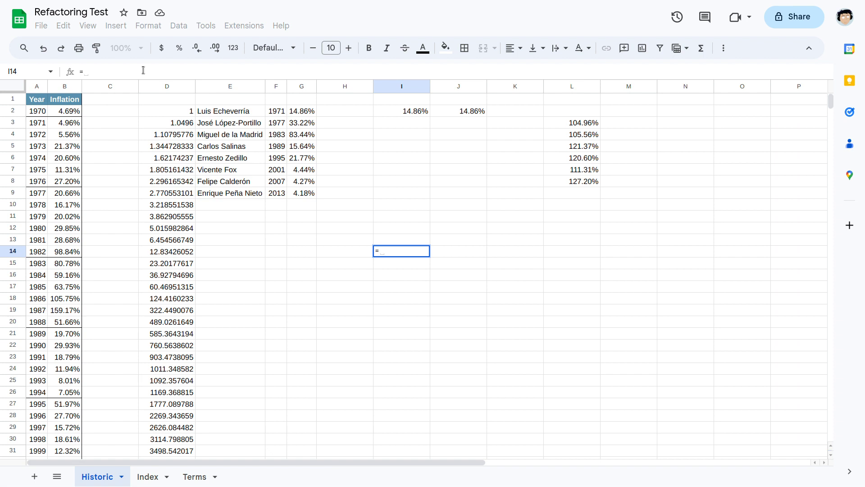
text(1,)
key(BackSpace)
text(2)
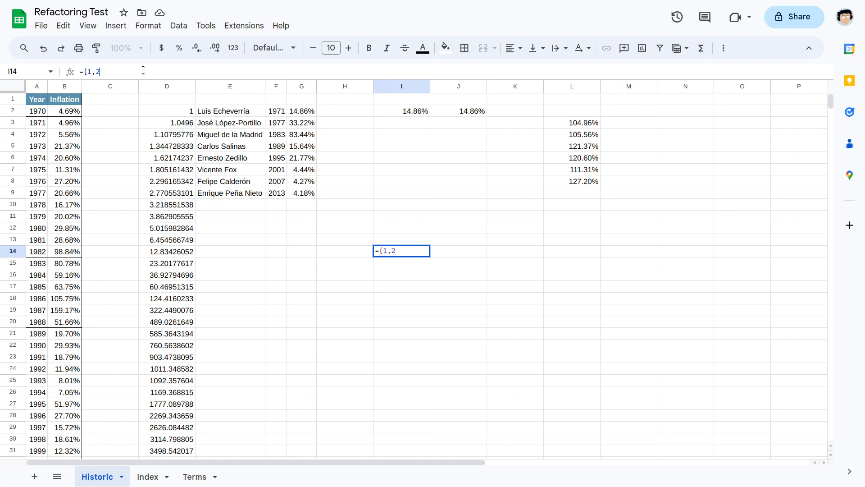
key(BackSpace)
key(BackSpace)
key(BackSpace)
key(BackSpace)
text(1)
key(Return)
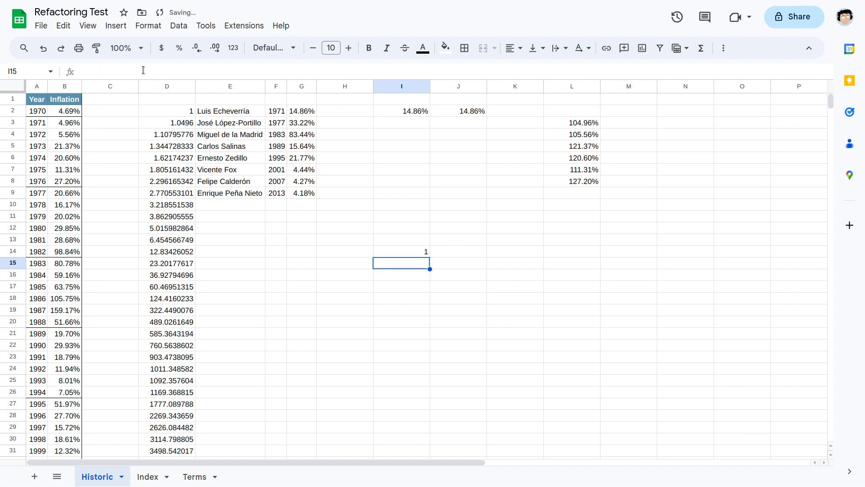
- Enter 2 in cell I15 and 3 in cell I16
key(Down)
text(2)
key(Return)
text(3)
key(Return)
key(Up)
key(Up)
key(Up)
key(Down)
key(Down)
key(Up)
key(Up)
- Enter the vertical array formula ={1;2;3} in cell J14
key(Right)
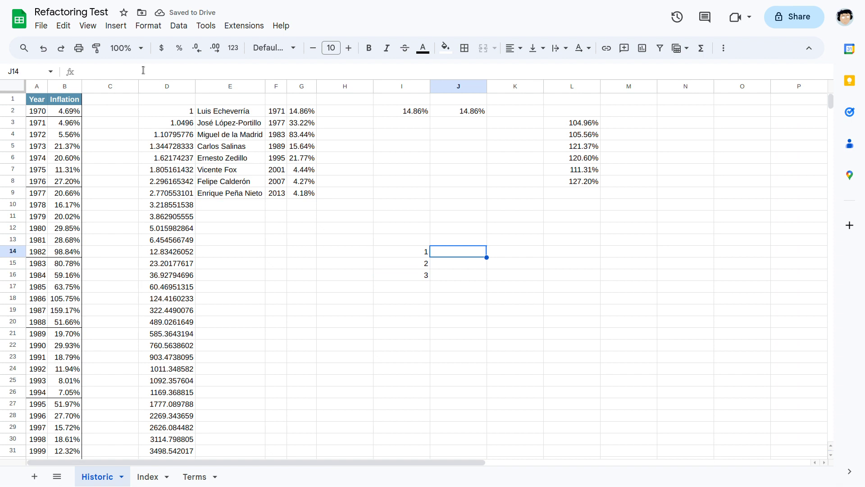
text(={1,2,3})
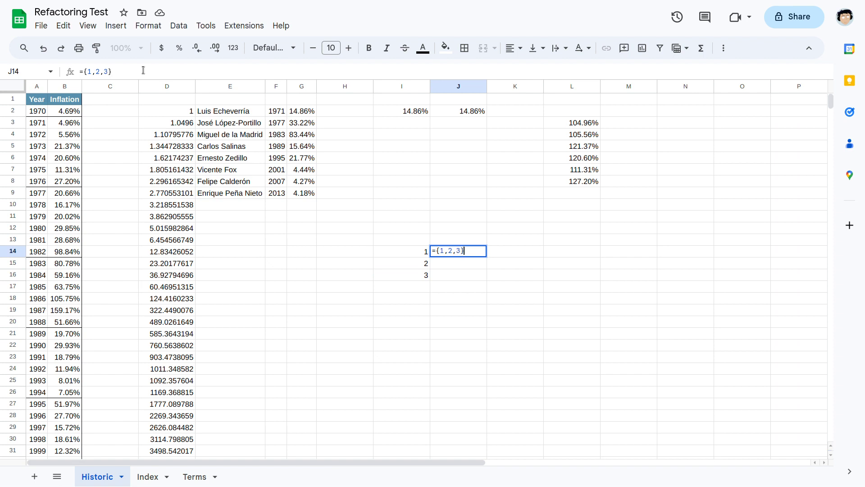
click(94, 72)
key(BackSpace)
text(;)
key(Right)
key(Right)
key(BackSpace)
text(;)
key(Return)
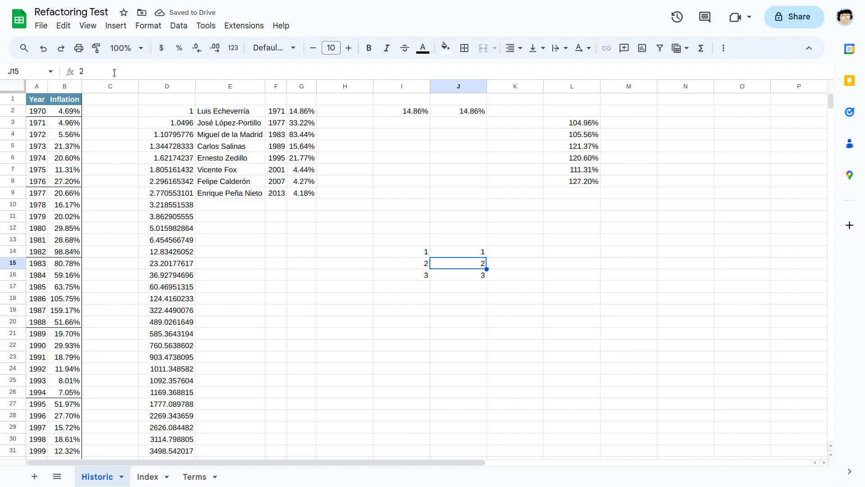
- Wrap the array in J14 in a SUM function so the formula reads =SUM({1;2;3})
key(Up)
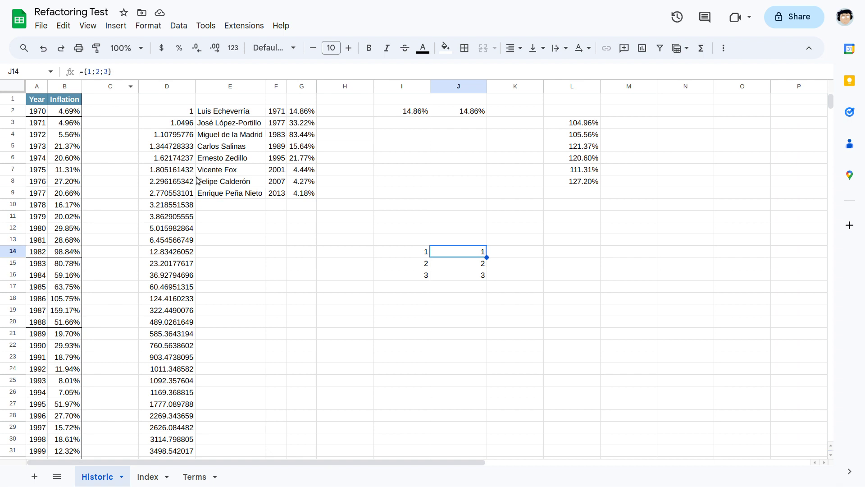
click(458, 266)
click(452, 276)
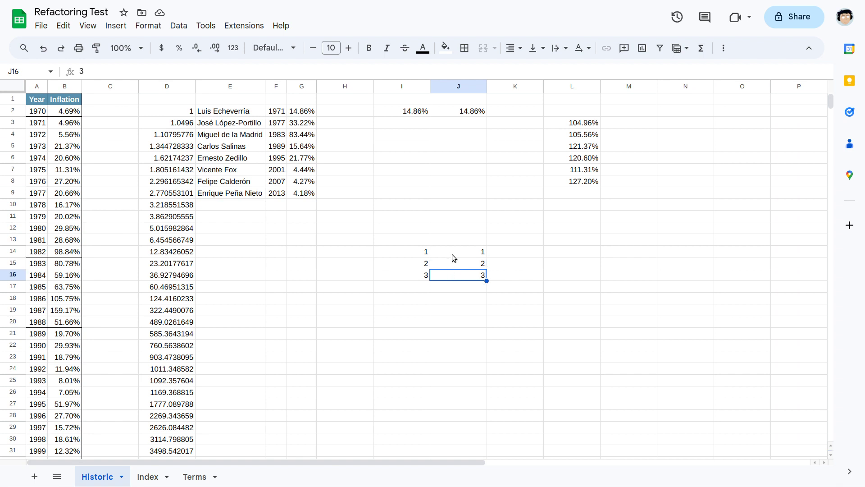
click(454, 253)
click(97, 73)
text(SUM({1;2;3)
text())
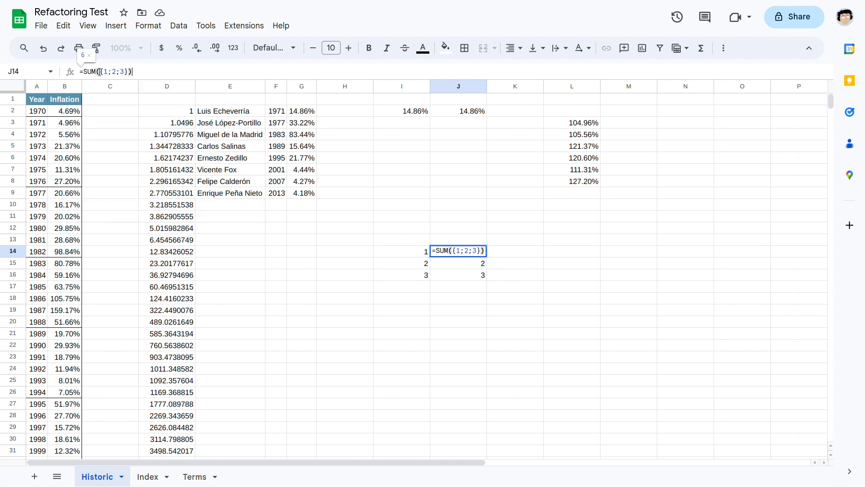
key(Return)
key(Up)
key(Left)
key(Right)
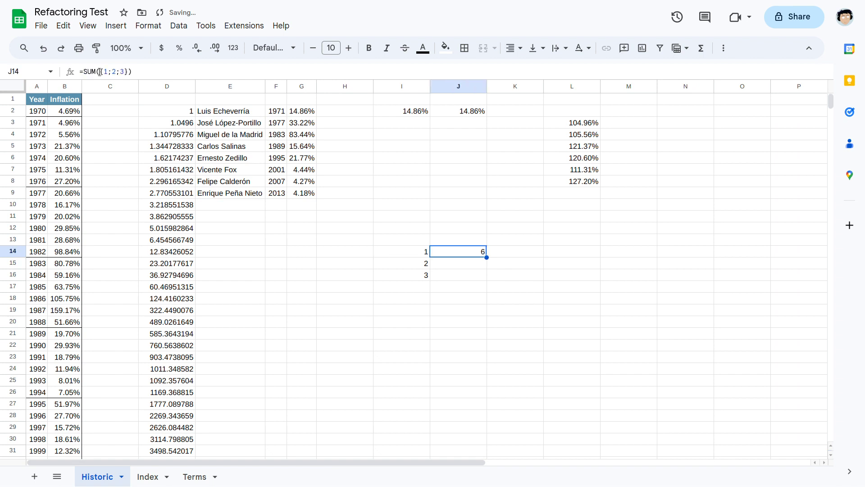
- Sum the three values of column I in cell K14 with =SUM(I14:I16)
key(Right)
text(=SUM()
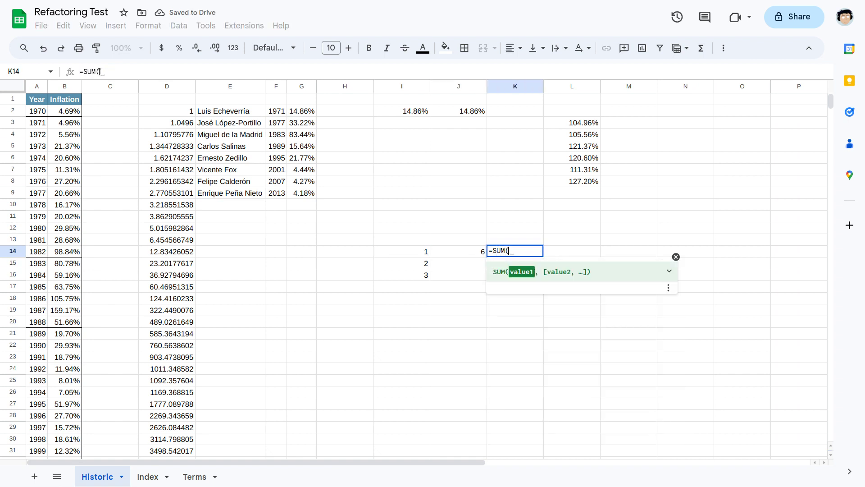
drag(426, 255, 421, 275)
key(Return)
key(Up)
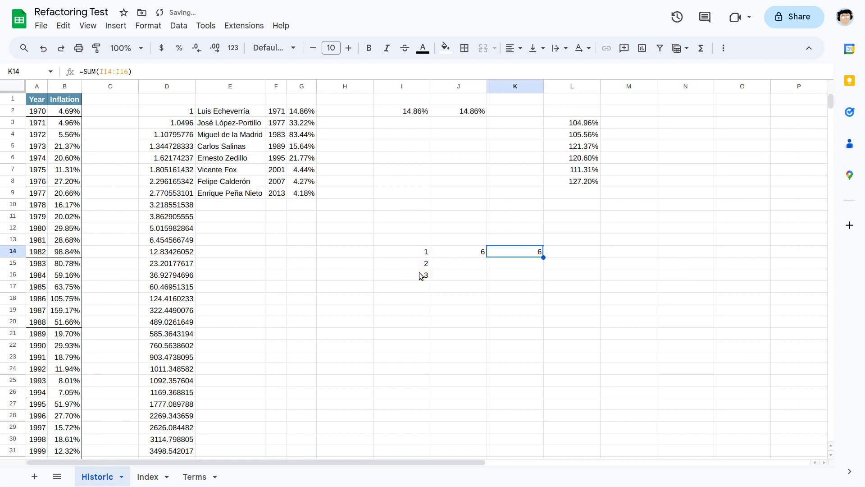
key(Left)
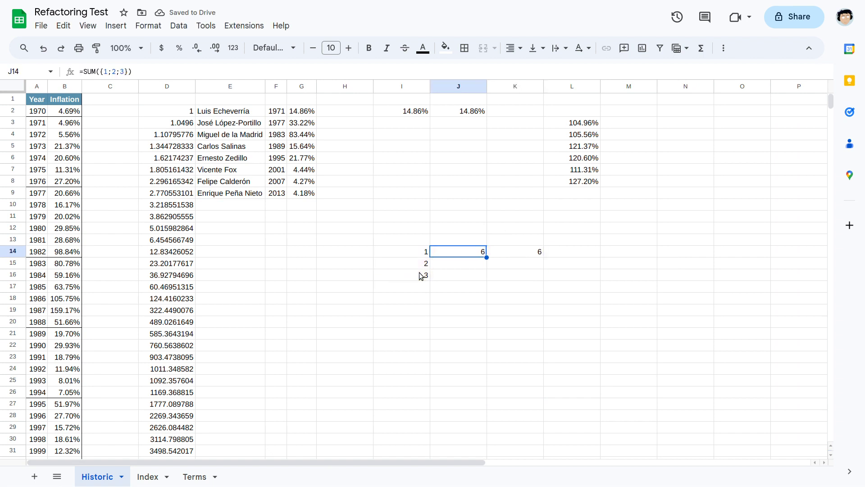
- Clear the example values and formulas from the range I14:K16
key(Left)
key(shift+Right)
key(shift+Down)
key(shift+Down)
key(shift+Left)
key(shift+Right)
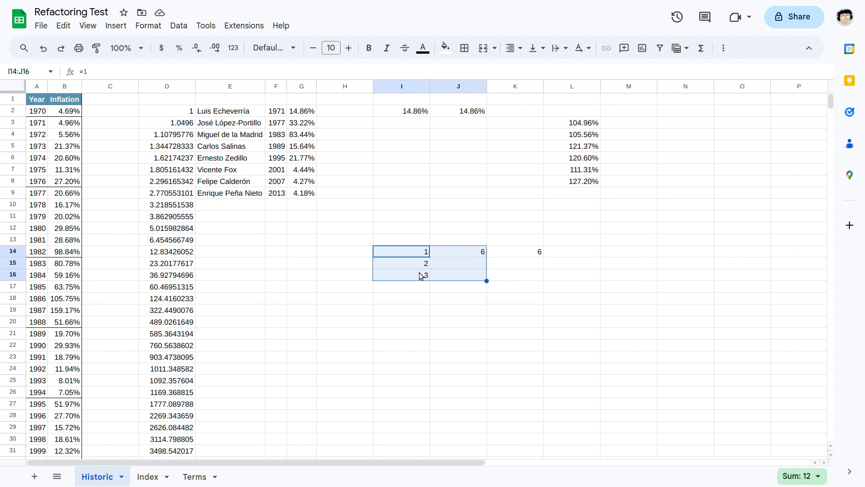
key(Right)
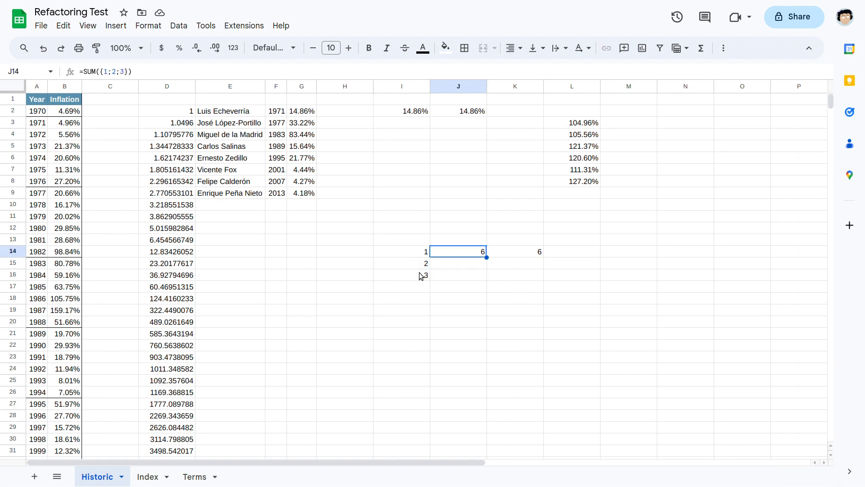
key(Left)
key(shift+Down)
key(shift+Down)
key(shift+Right)
key(shift+Right)
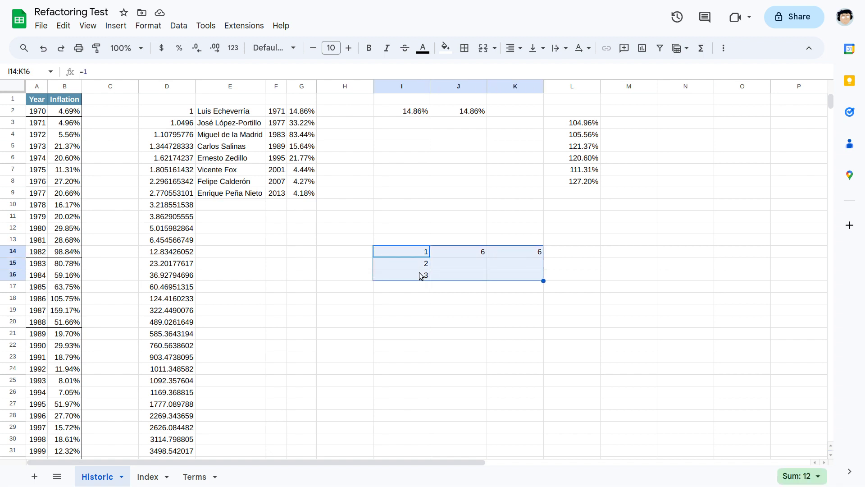
key(Delete)
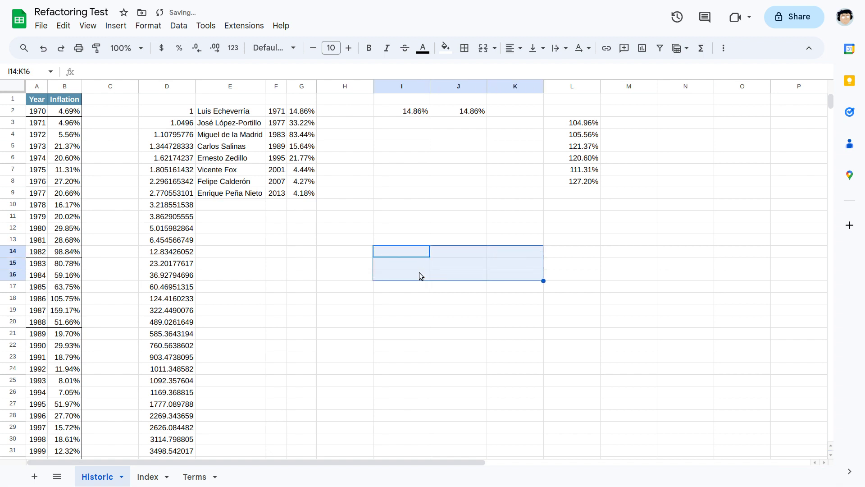
click(411, 256)
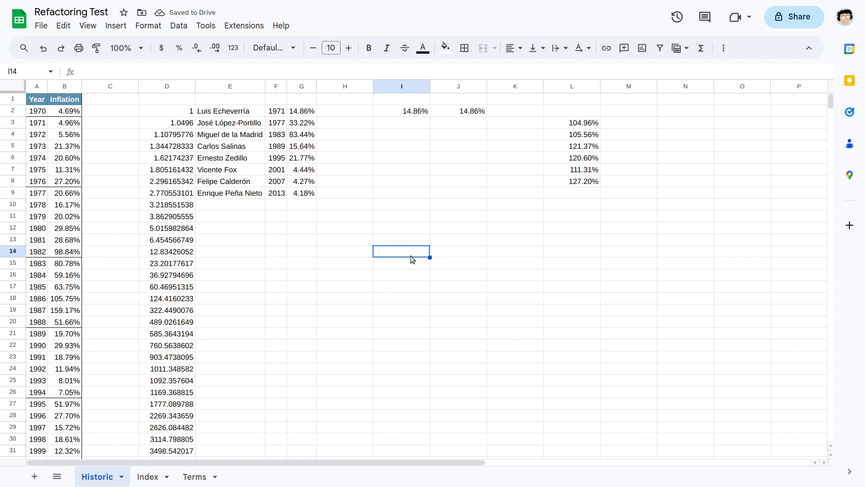
text(=)
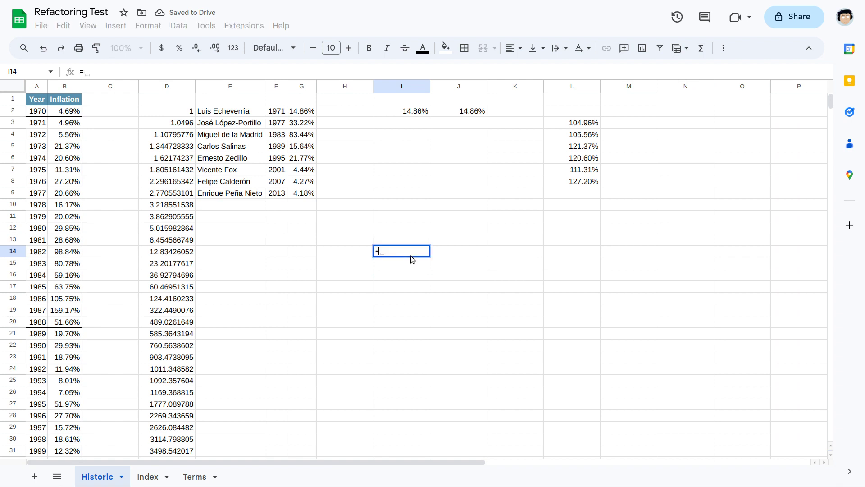
drag(72, 127, 73, 179)
key(Escape)
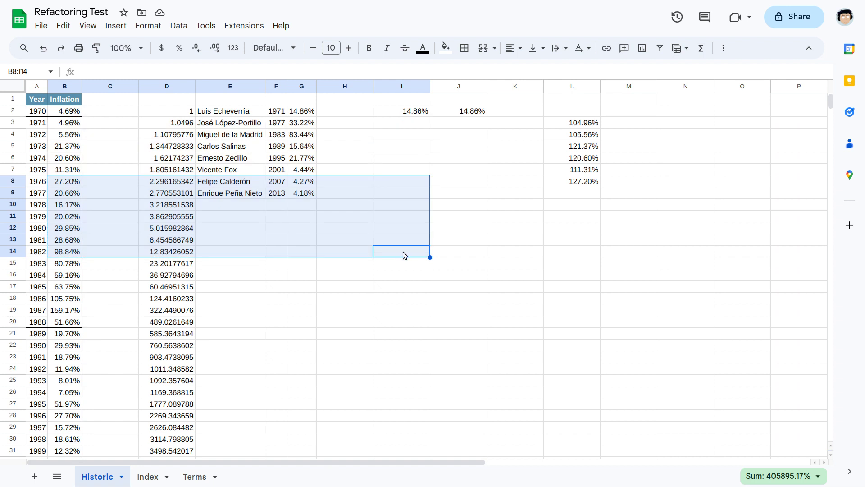
- Enter a direct reference to the 1971 to 1976 inflation rates in I14 with =B3:B8
click(402, 255)
text(=)
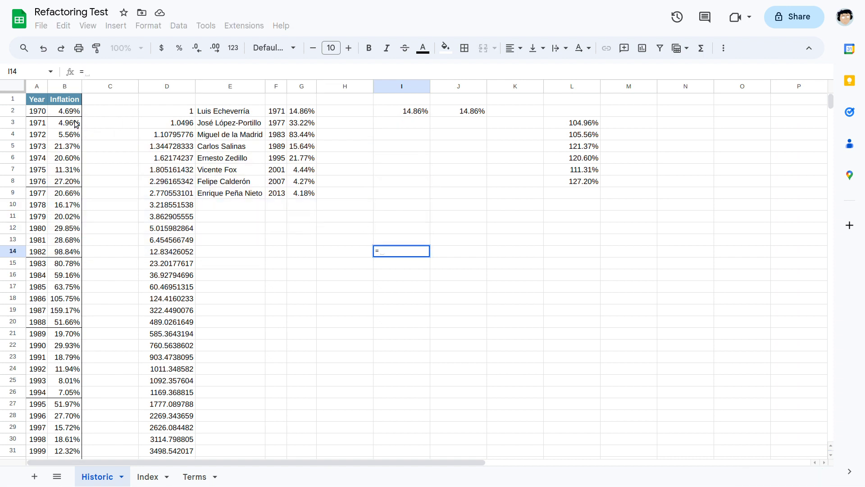
drag(76, 125, 71, 184)
key(Return)
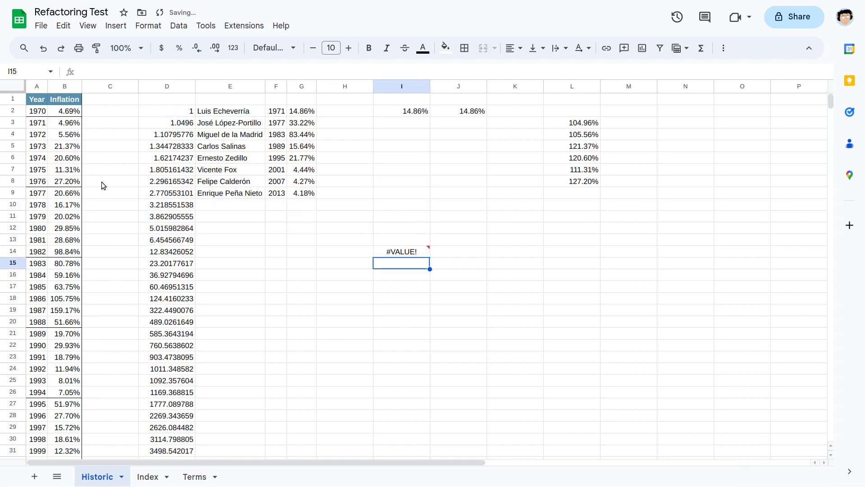
- Convert the range reference in I14 to an array formula reading =ArrayFormula(B3:B8)
key(Up)
key(F2)
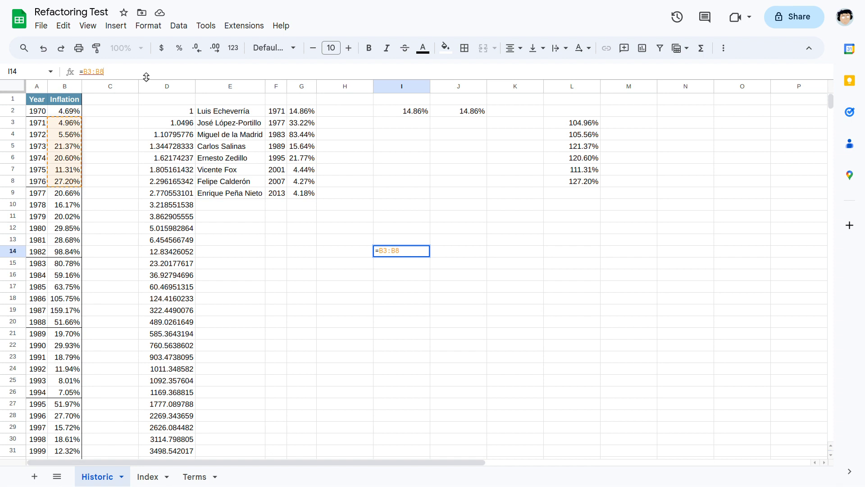
key(ctrl+shift+Return)
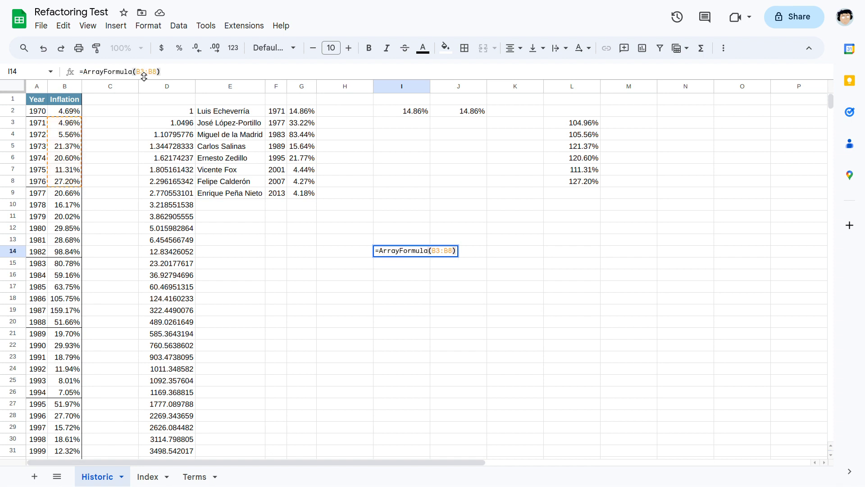
drag(84, 73, 130, 72)
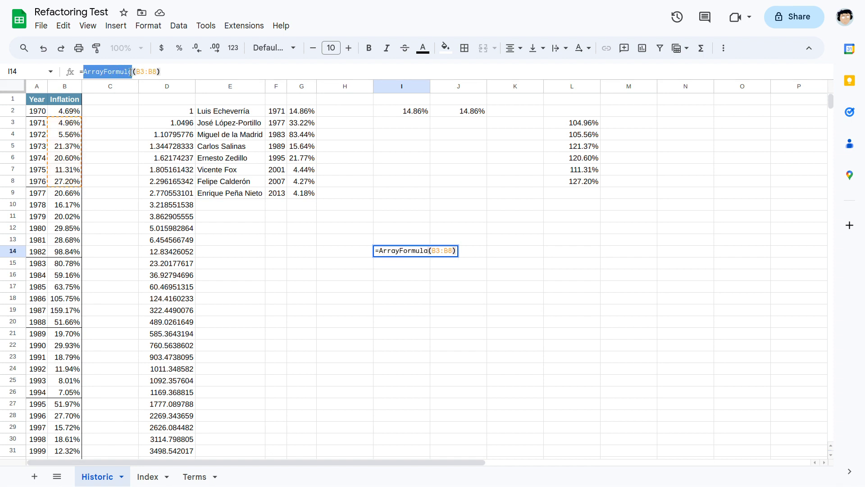
click(170, 71)
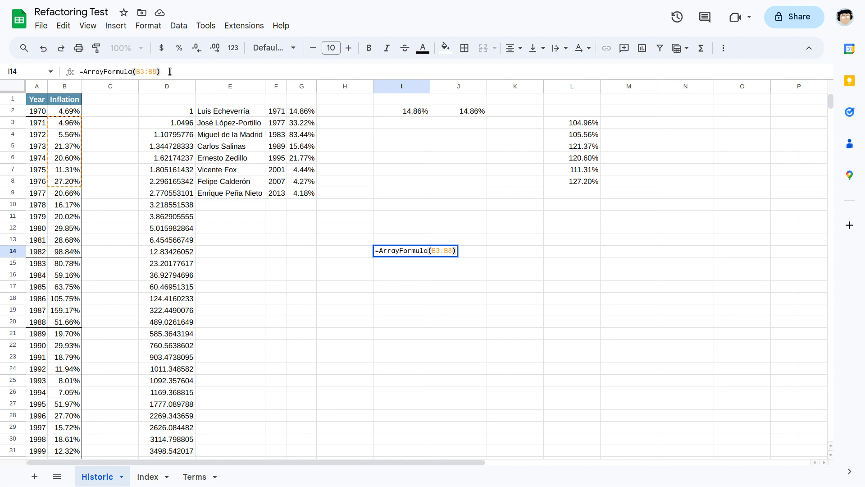
key(Return)
key(Up)
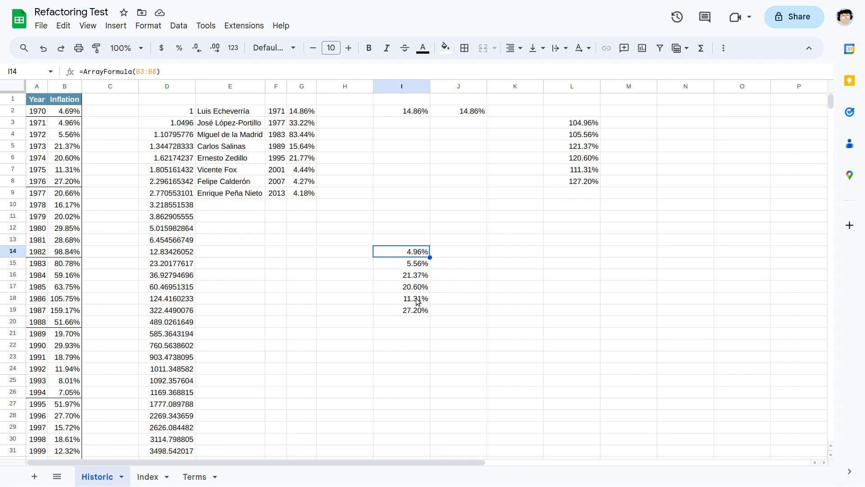
- Add 1 to every inflation rate in I14's array formula, making it =ArrayFormula(1+B3:B8)
click(138, 72)
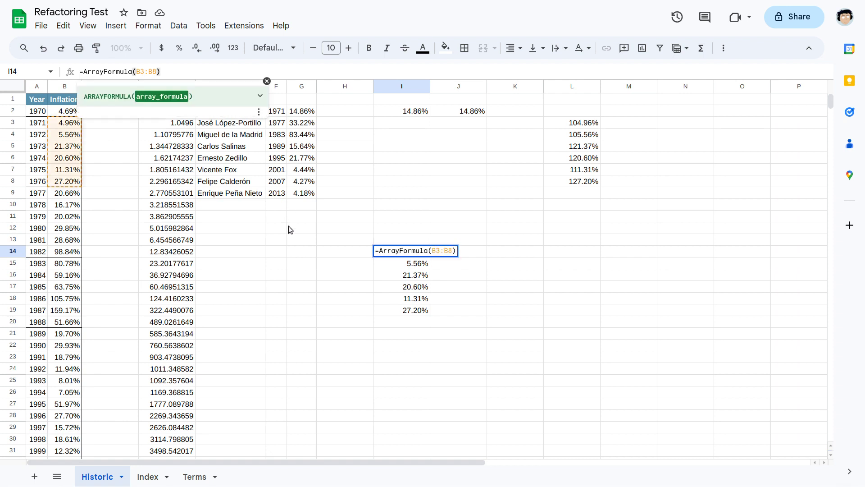
text(1+)
key(Return)
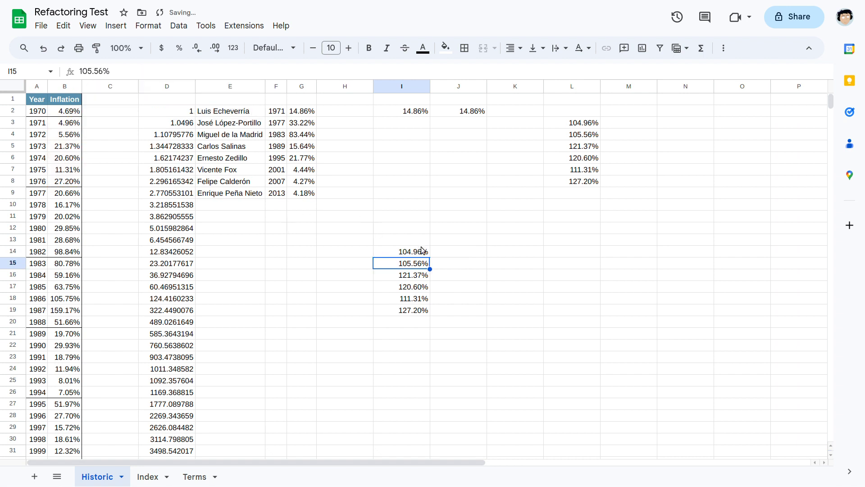
- Compare the formula in L3 with the array formula in I14 and examine the expanded cells below it
click(421, 249)
click(575, 124)
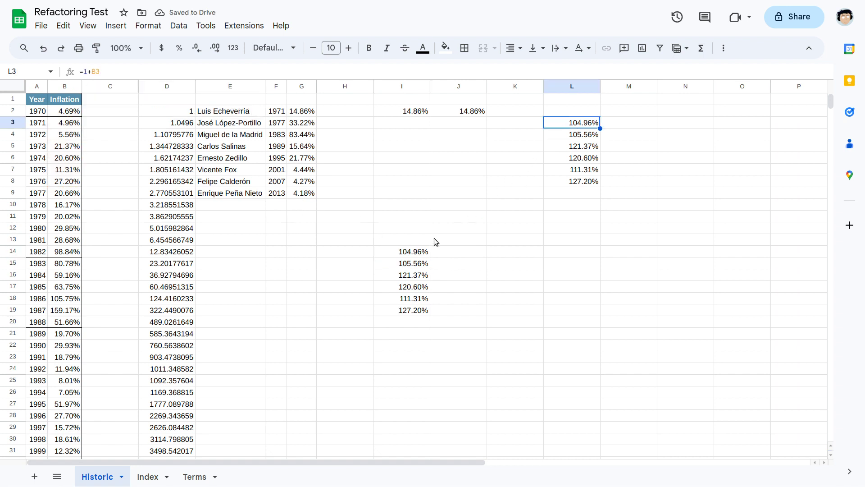
click(428, 249)
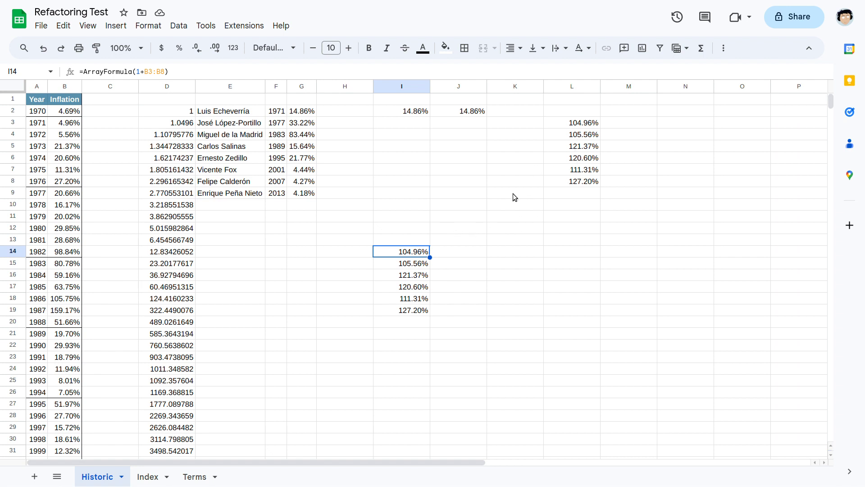
click(416, 265)
key(Down)
key(Down)
key(Down)
key(Down)
key(Up)
key(Up)
key(Up)
key(Up)
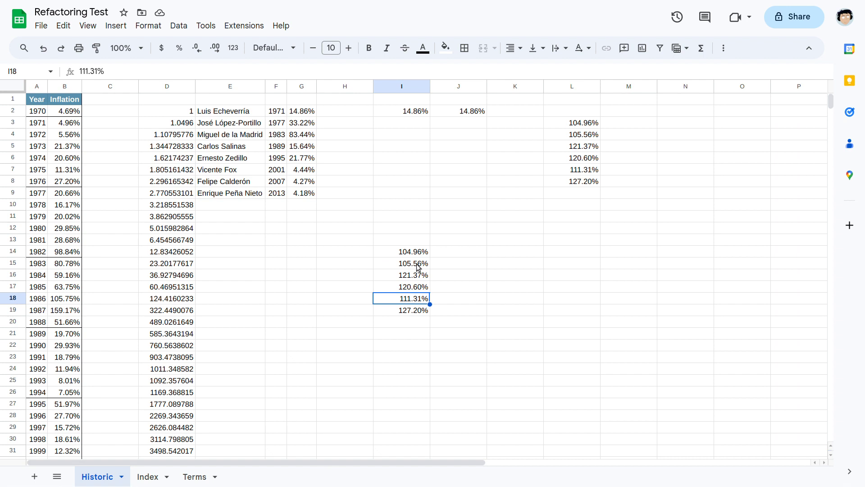
key(Up)
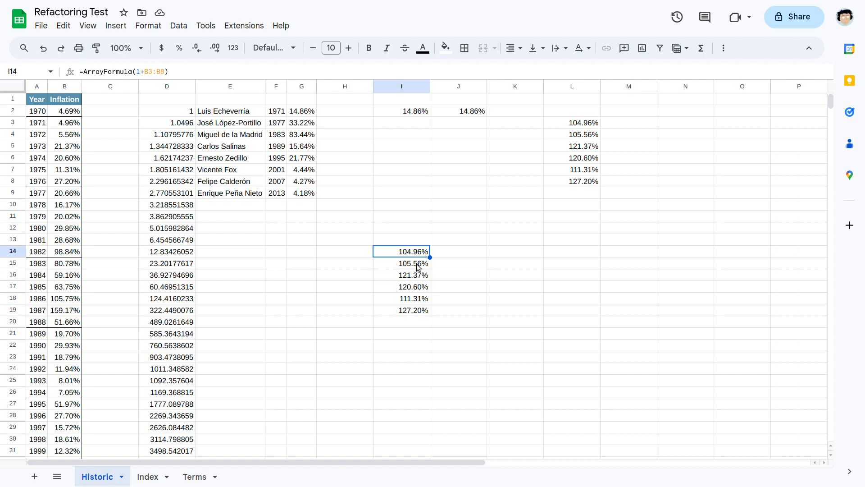
- Wrap I14's array formula in a sum so that it reads =SUM(ArrayFormula(1+B3:B8))
click(132, 72)
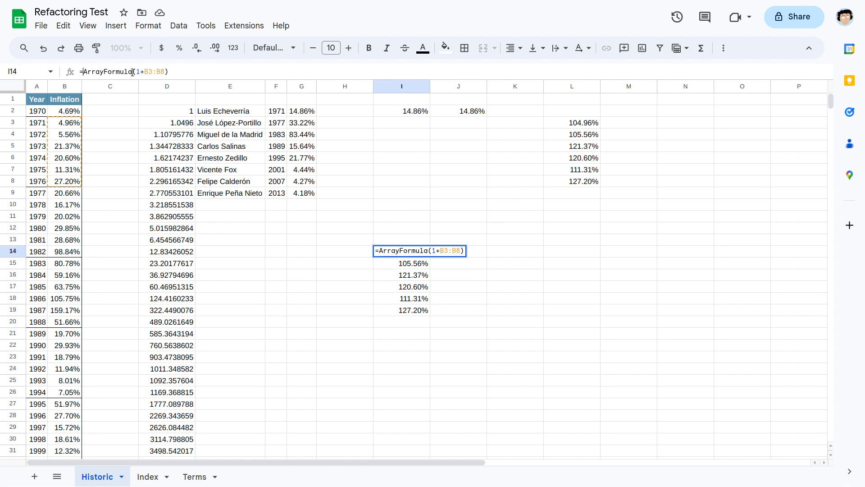
text(SUM()
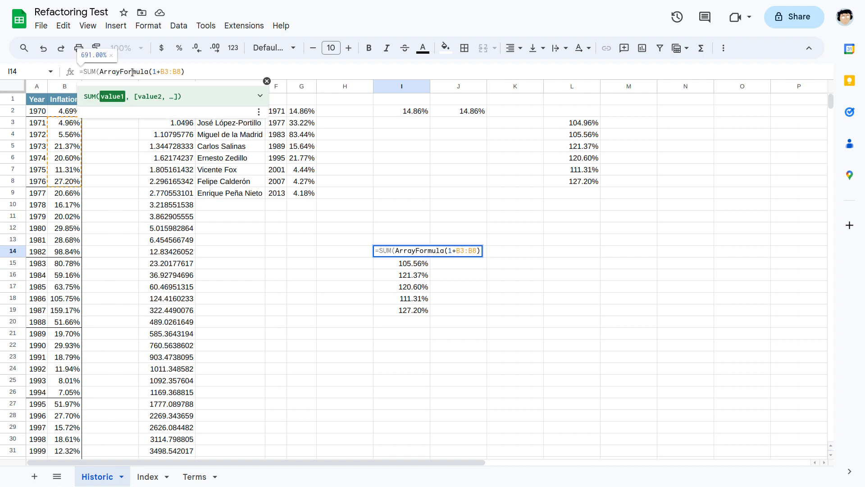
text())
key(Return)
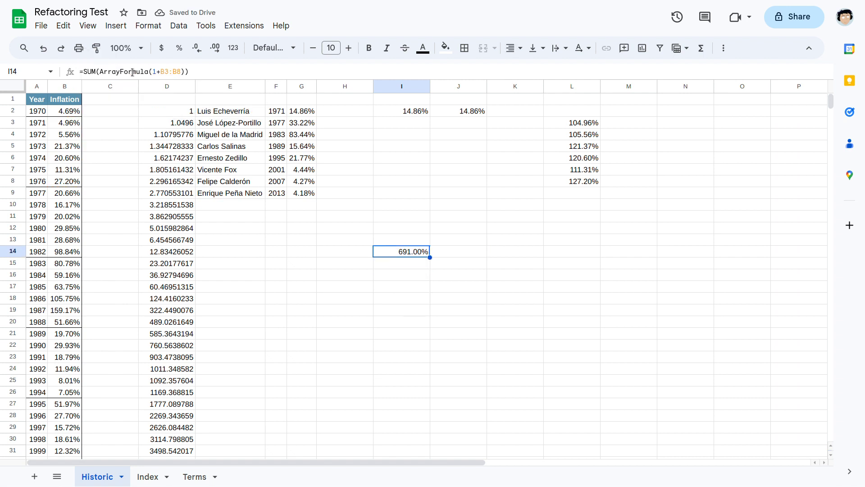
- Review the helper formulas in L4 to L8 and the PRODUCT formula in J2 that refers to them
click(570, 133)
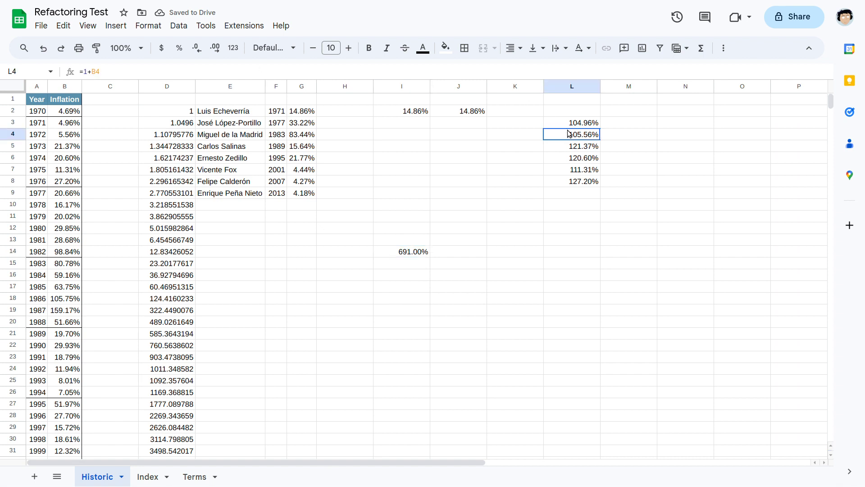
key(Down)
key(Down)
key(Down)
key(Down)
key(Up)
key(Up)
key(Up)
key(Up)
key(Up)
key(Up)
key(Left)
key(Left)
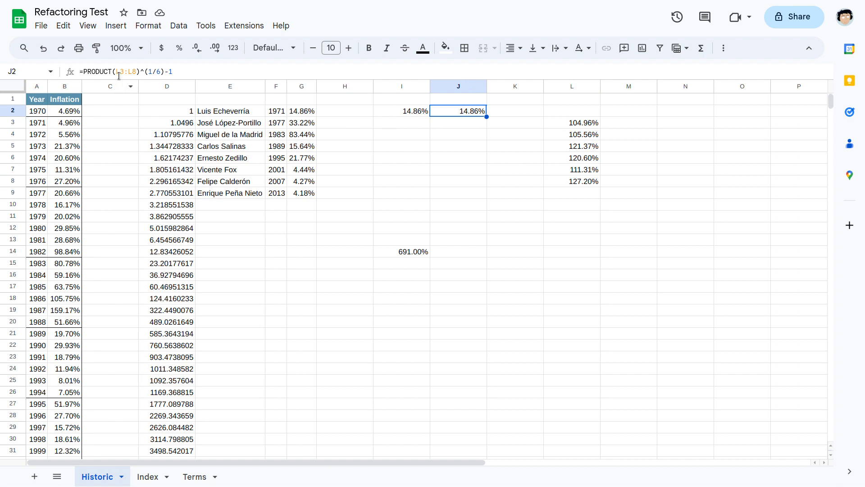
- Replace the L3:L8 reference in J2 with I14's array expression, making it =PRODUCT(ArrayFormula(1+B3:B8))^(1/6)-1
click(408, 251)
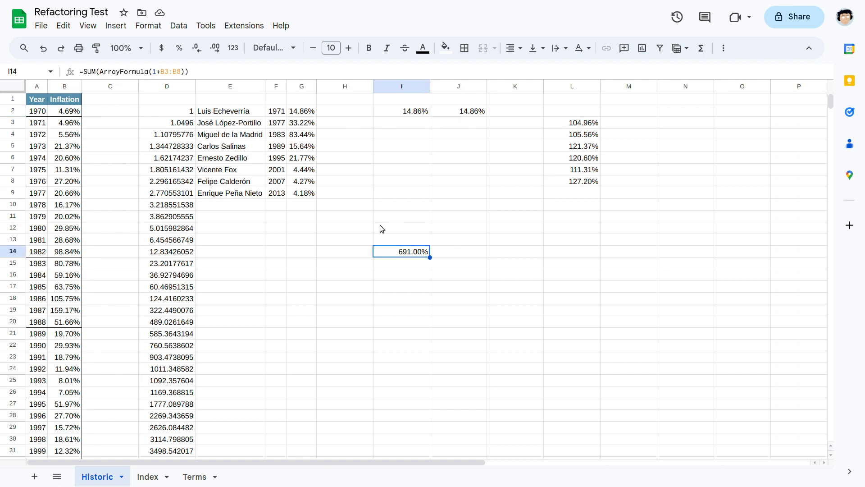
drag(100, 71, 177, 69)
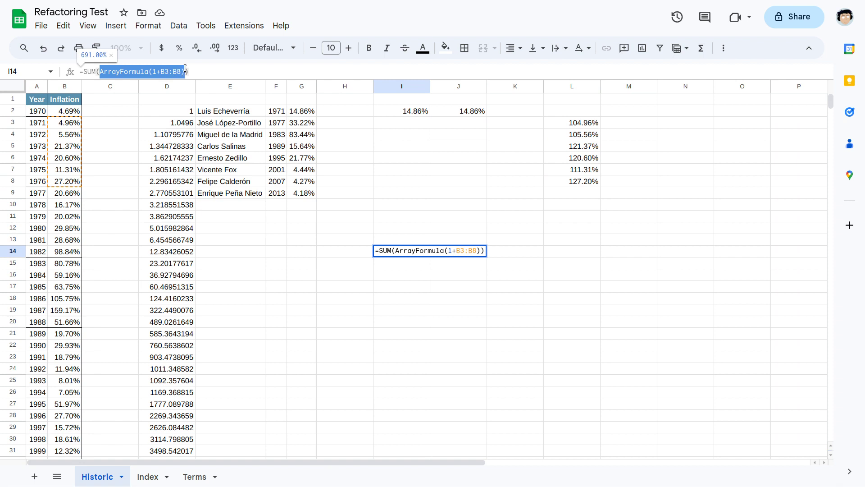
key(Escape)
click(426, 111)
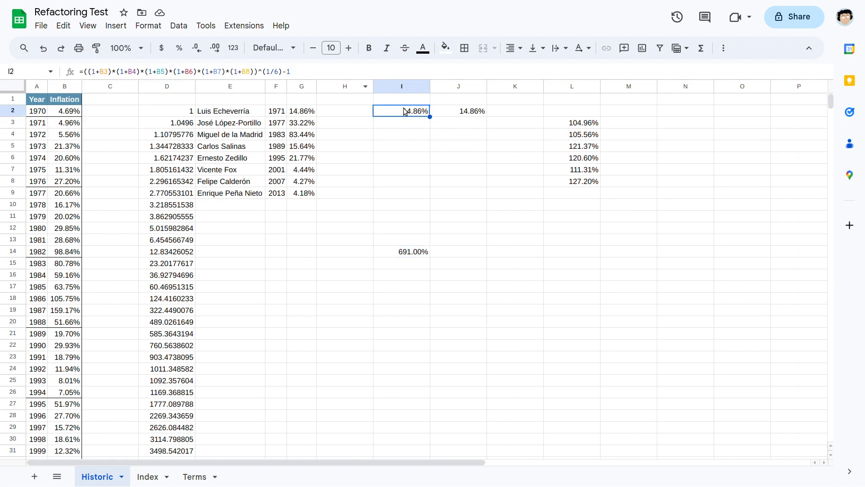
click(451, 112)
drag(117, 71, 136, 72)
text(ArrayFormula(1+B3:B8))
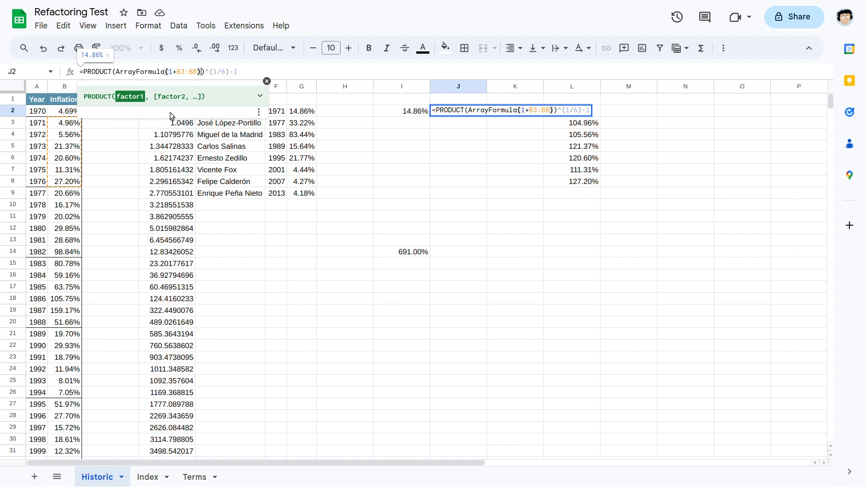
key(Return)
key(Up)
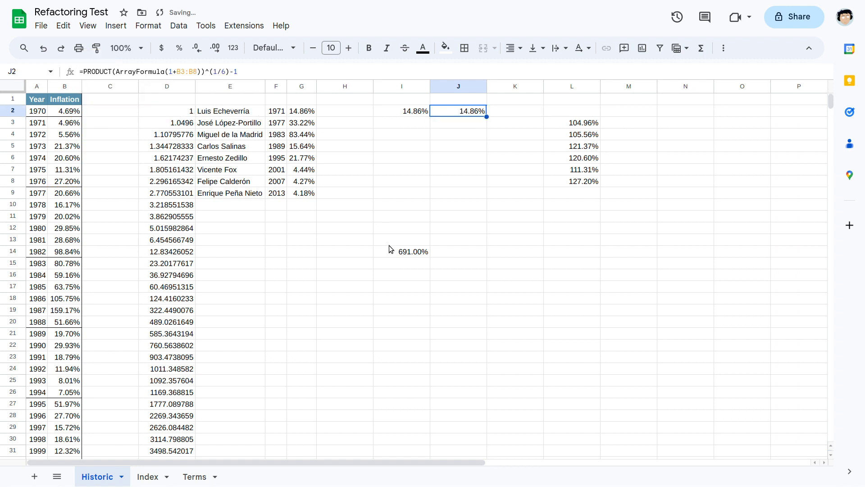
- Delete the contents of I14 and the helper cells L3 to L8
click(419, 248)
drag(573, 126, 571, 182)
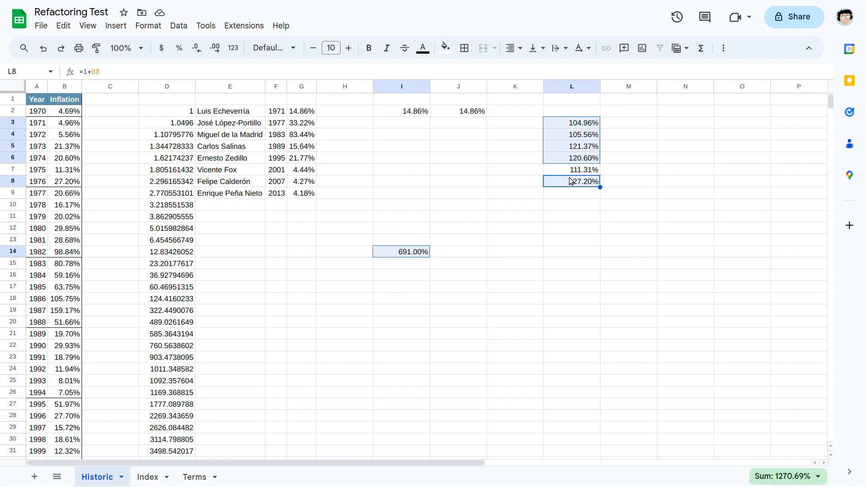
ctrl+click(571, 170)
key(Delete)
- Compare the average-inflation formulas in J2, I2 and G2, including the B3:B8 range in J2
key(Left)
key(Left)
key(Up)
key(Up)
key(Up)
key(Up)
key(Up)
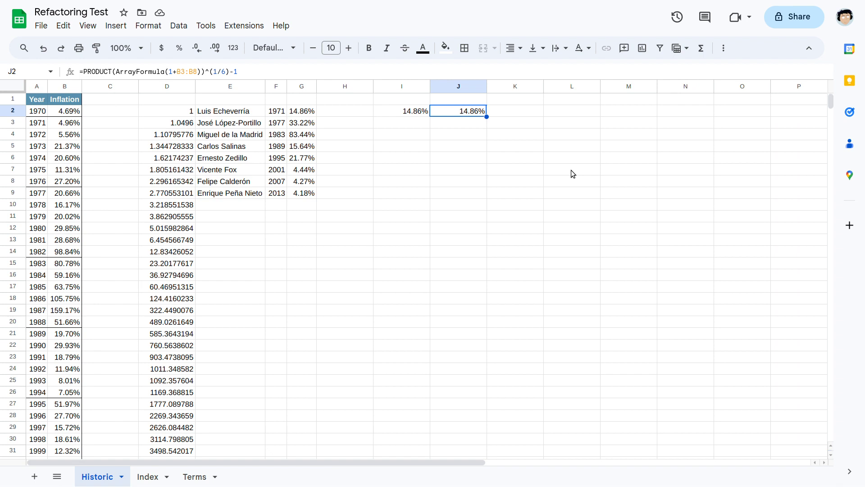
key(Left)
key(Left)
key(Right)
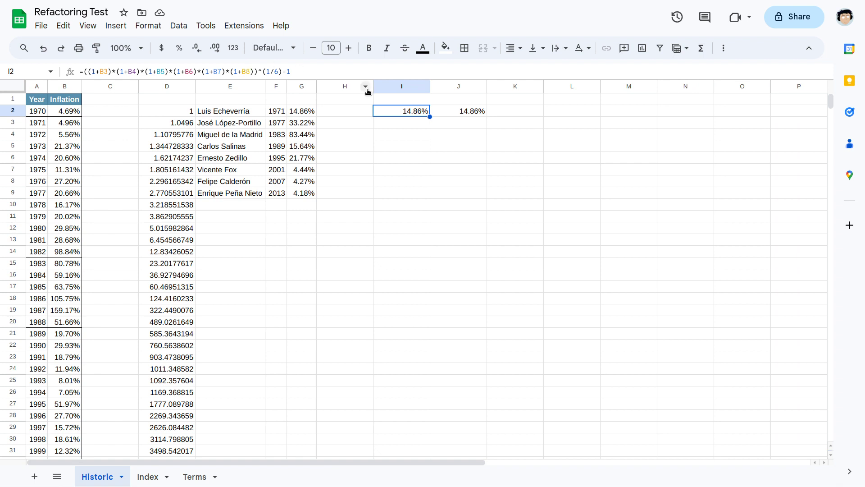
click(450, 114)
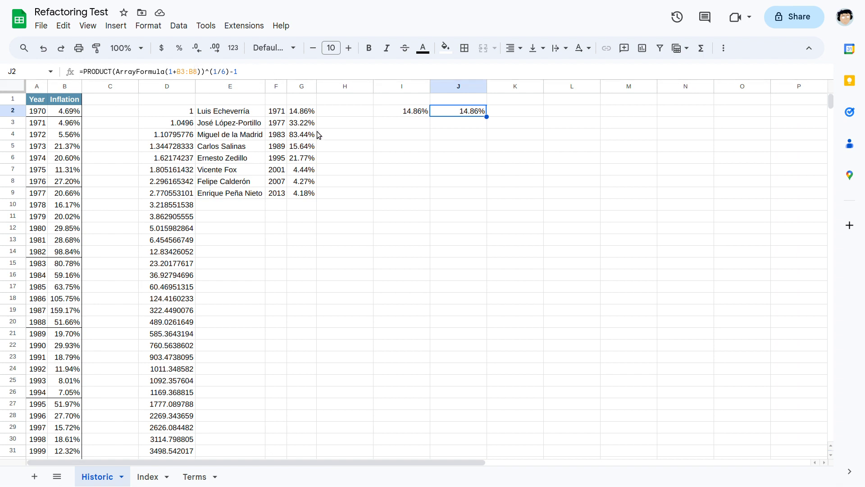
click(307, 116)
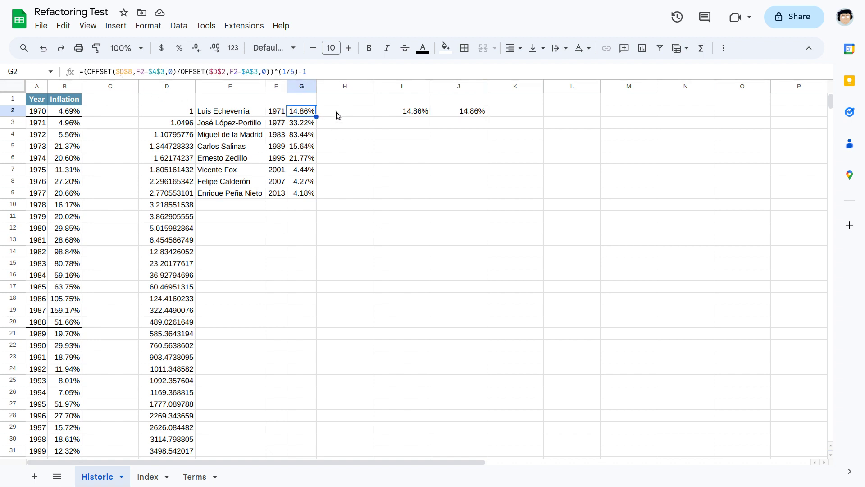
click(467, 111)
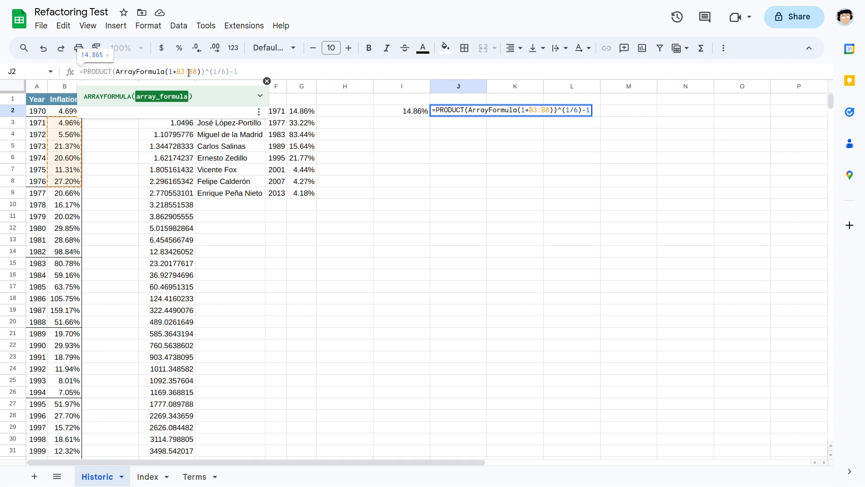
key(Return)
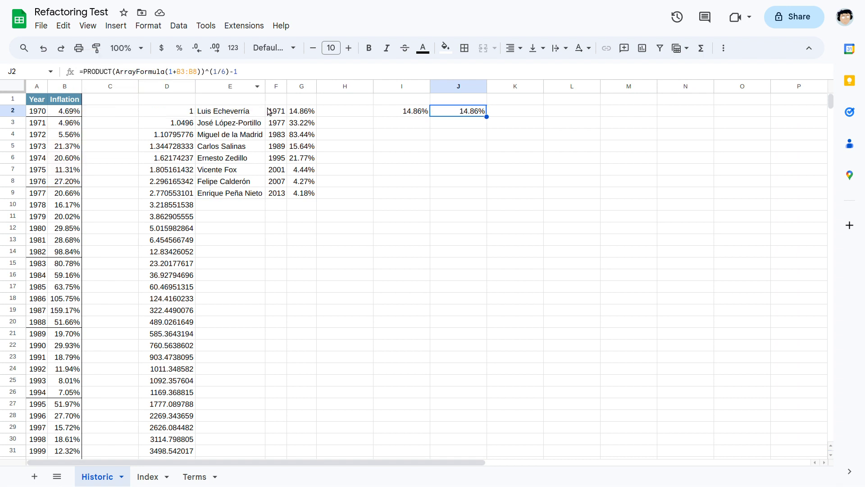
- Reuse the first OFFSET expression from G2 in L2 as its own formula, =OFFSET($D$8,F2-$A$3,0)
click(301, 111)
drag(88, 72, 176, 74)
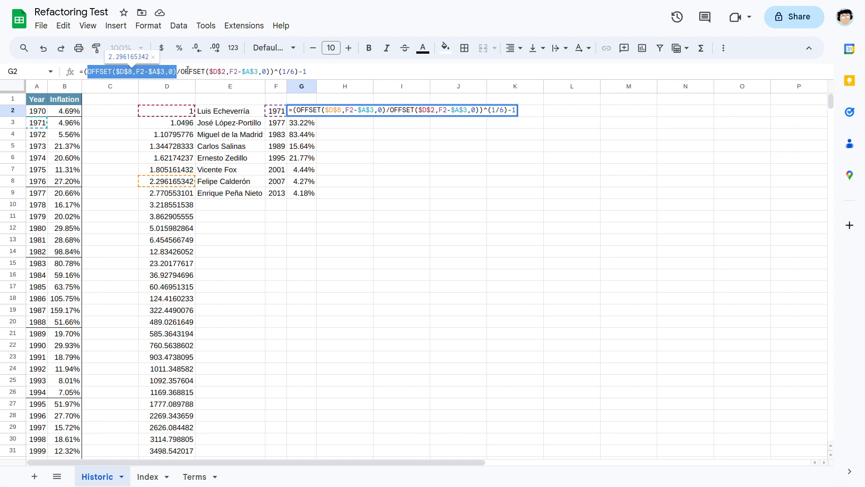
click(557, 106)
text(OFFSET($D$8,F2-$A$3,0))
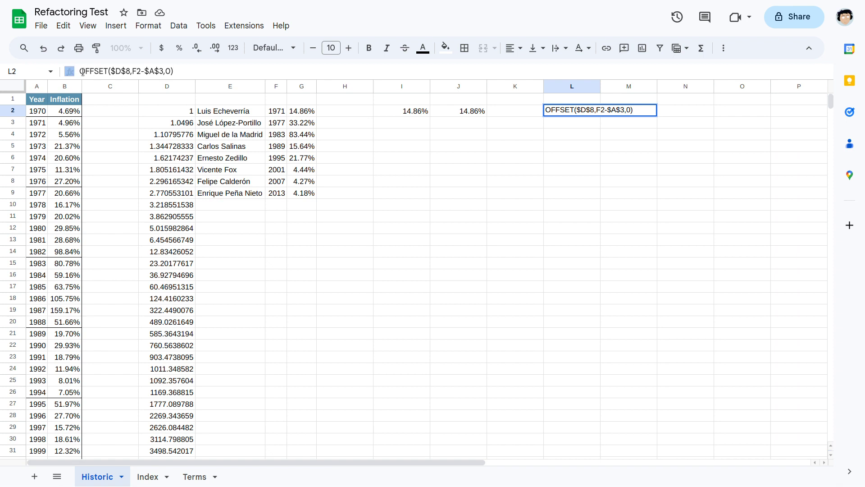
key(Home)
text(=)
key(Return)
key(Up)
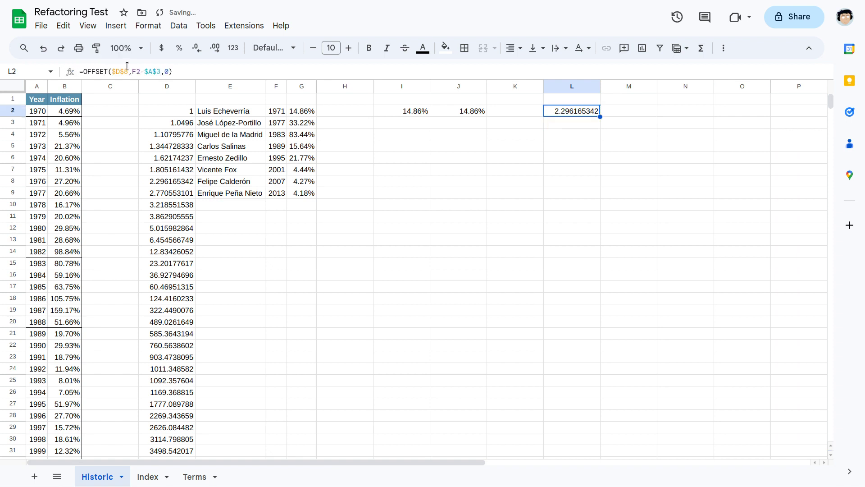
- Change the starting cell of L2's OFFSET formula to $D$2
click(125, 71)
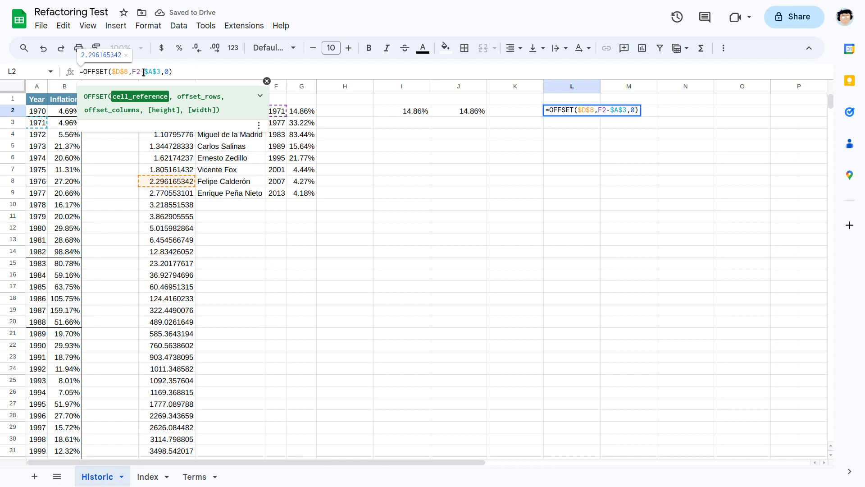
key(BackSpace)
text(2)
key(Return)
key(Up)
- Set the starting cell of L2's OFFSET formula to $D$3 and check it against the formula in D3
click(125, 71)
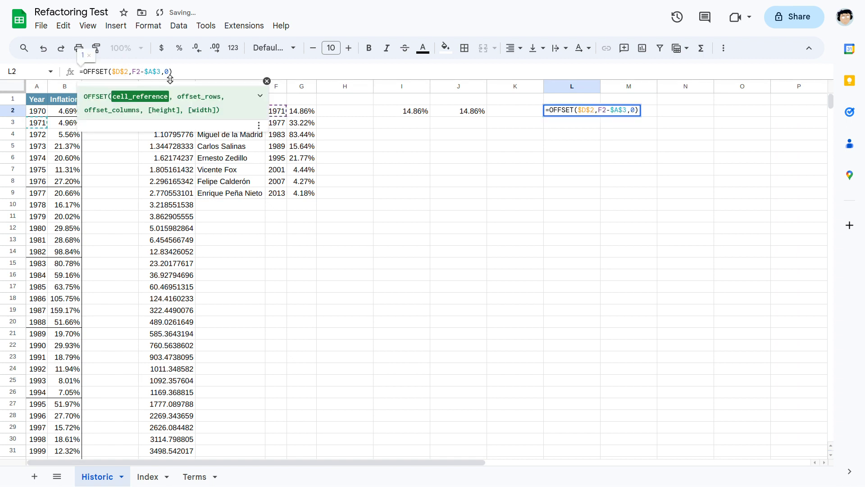
key(BackSpace)
text(3)
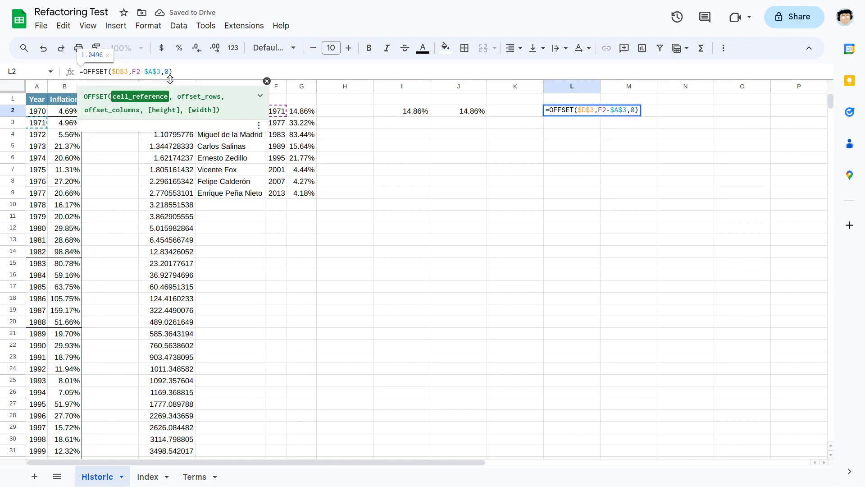
key(Return)
key(Up)
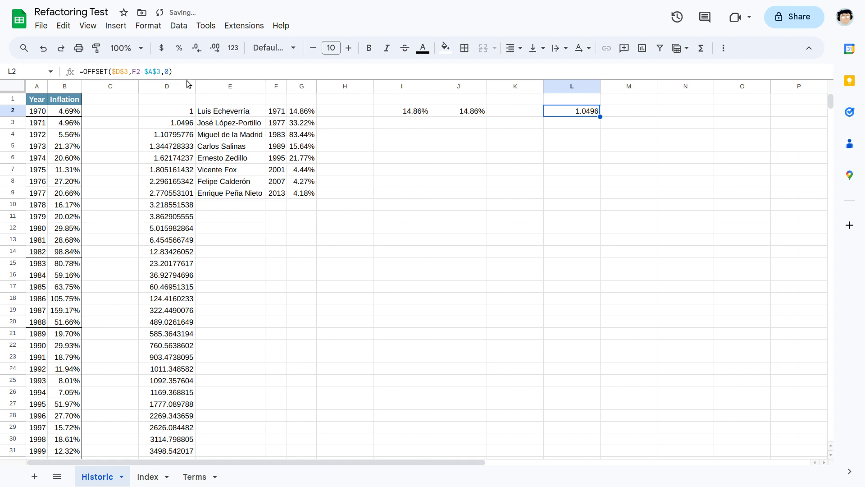
click(174, 126)
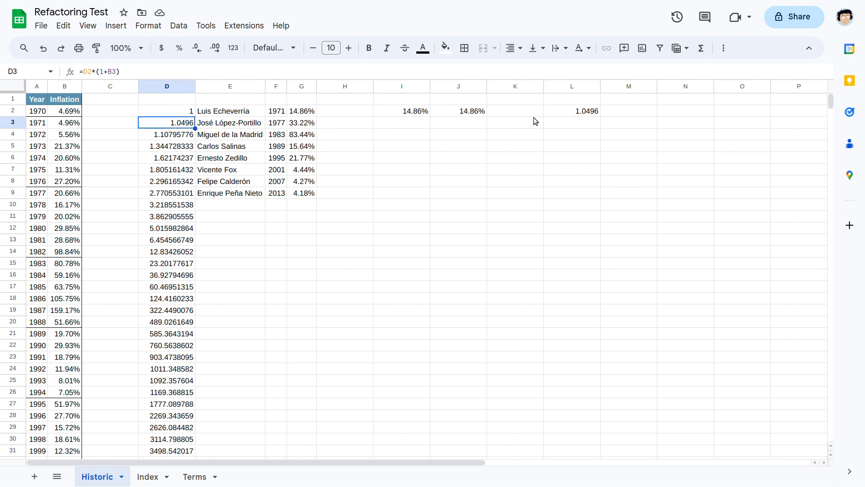
- Extend L2 with a height of 6 and width of 1, =OFFSET($D$3,F2-$A$3,0,6,1), and compare the output with D3:D8
click(547, 112)
click(191, 71)
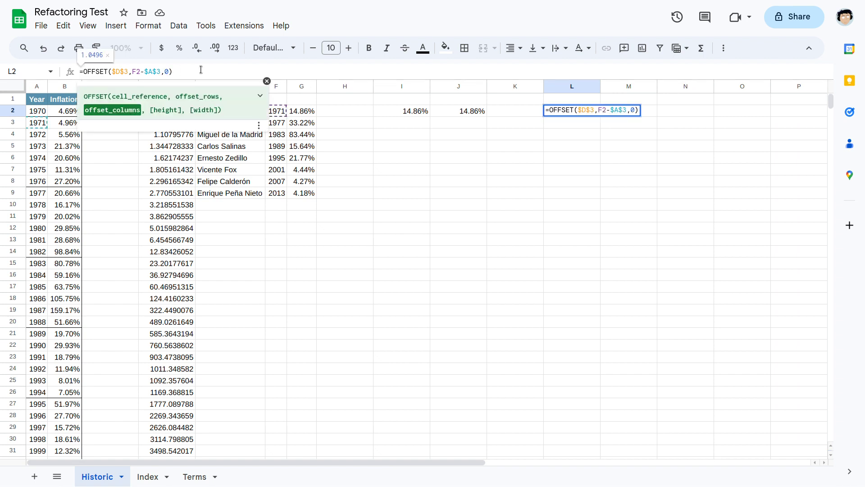
text(, )
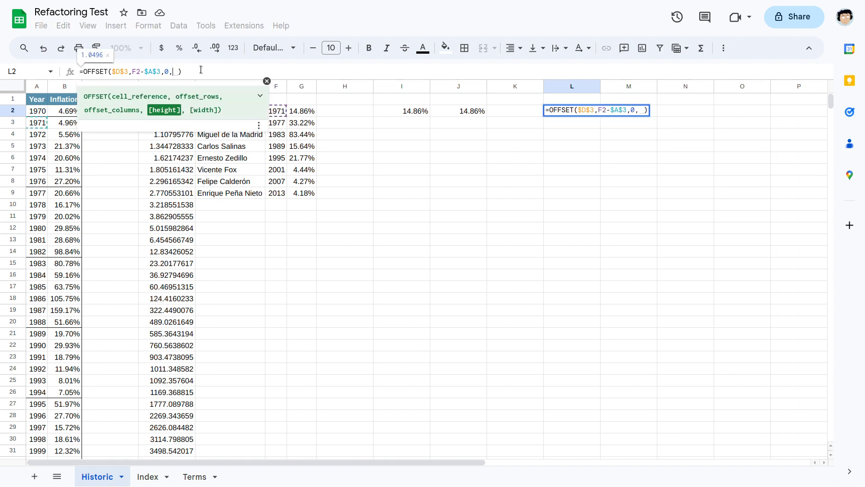
text(6,1)
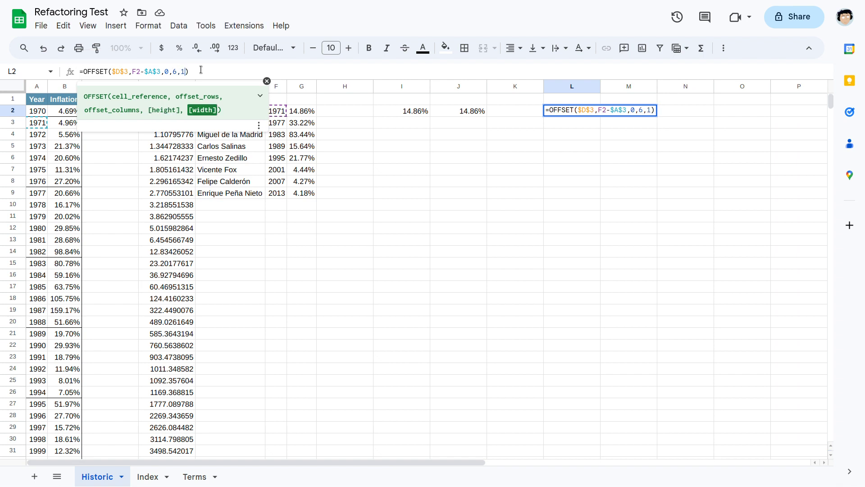
key(Return)
key(Up)
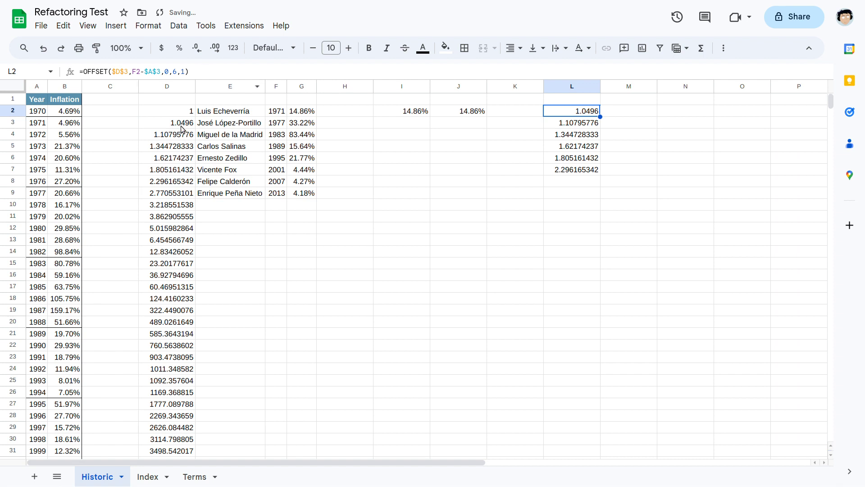
drag(182, 111, 181, 188)
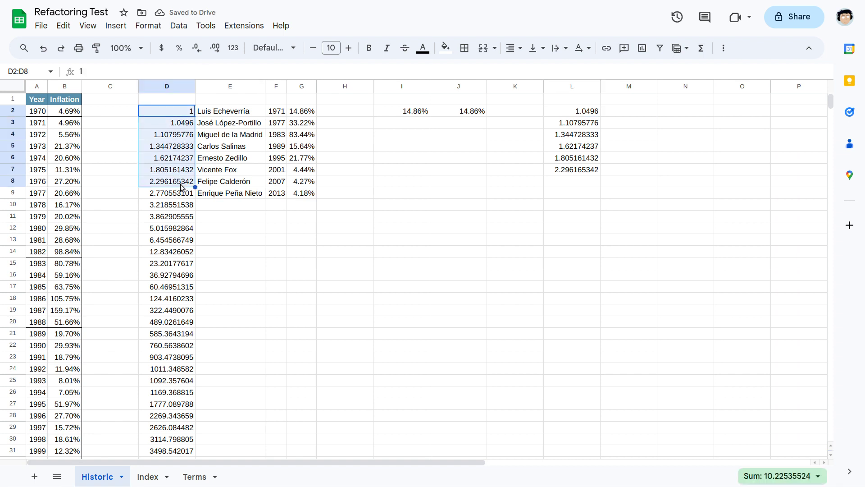
click(216, 134)
drag(185, 128, 180, 182)
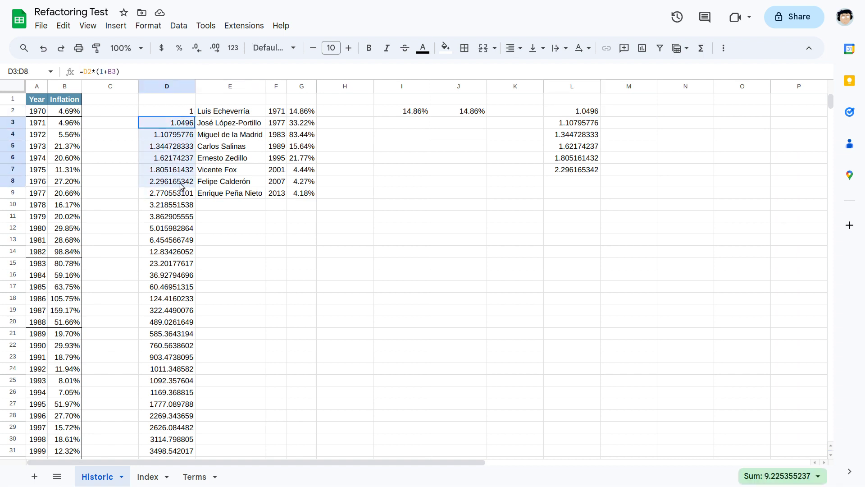
- Point L2's OFFSET formula at the inflation column, making it =OFFSET($B$3,F2-$A$3,0,6,1)
click(568, 114)
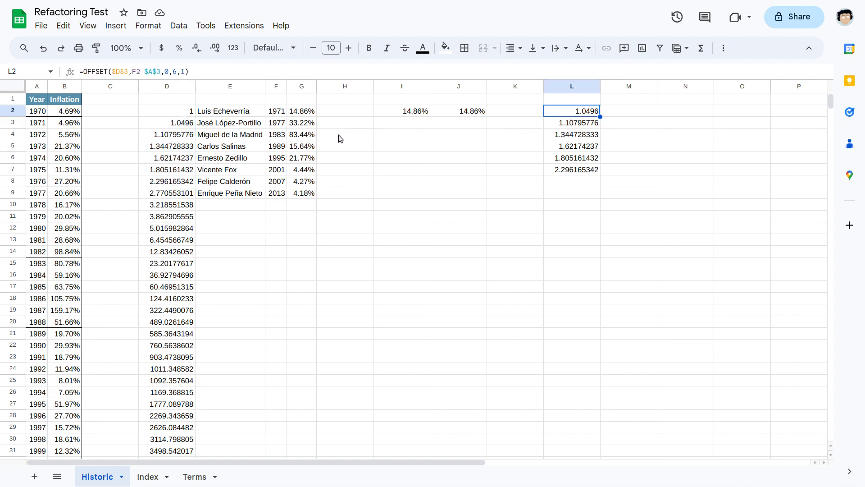
click(119, 72)
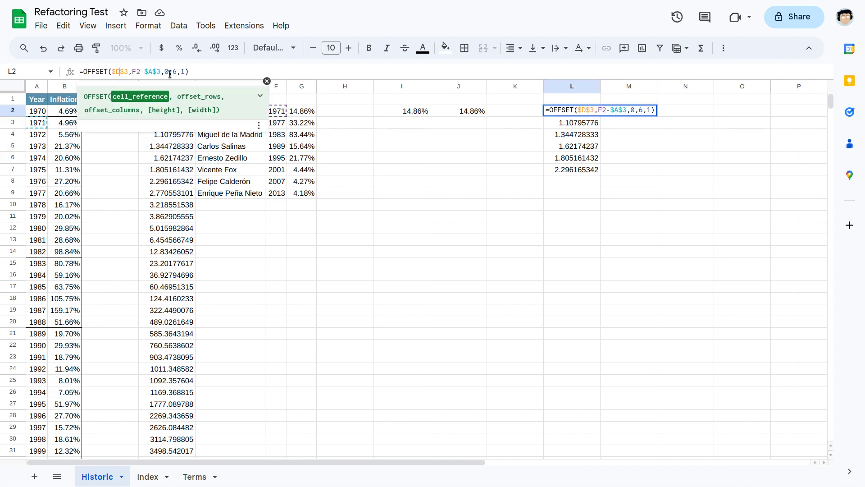
key(BackSpace)
text(B)
key(Return)
key(Up)
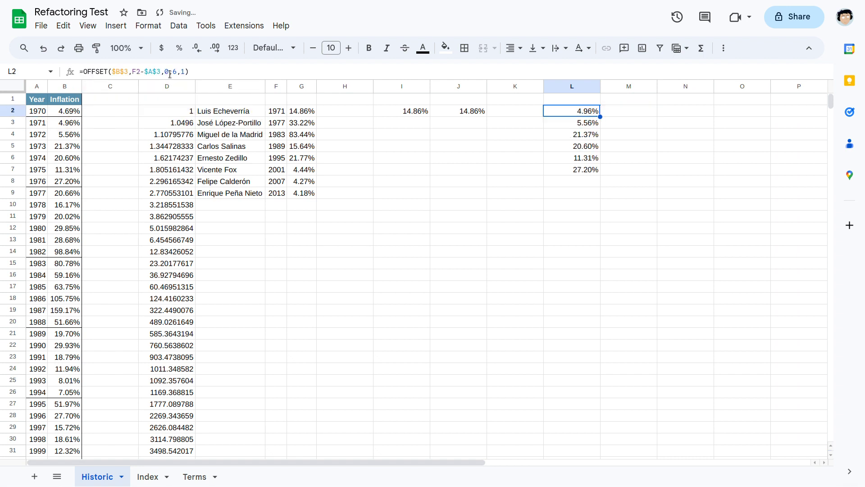
- Add 1 to each rate in L2 and wrap it as =ArrayFormula(1+OFFSET($B$3,F2-$A$3,0,6,1))
click(83, 72)
text(1+)
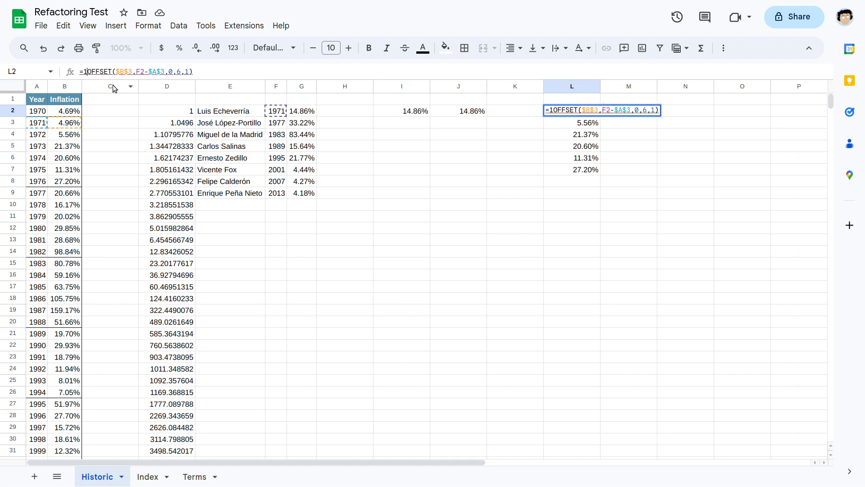
key(Return)
key(Up)
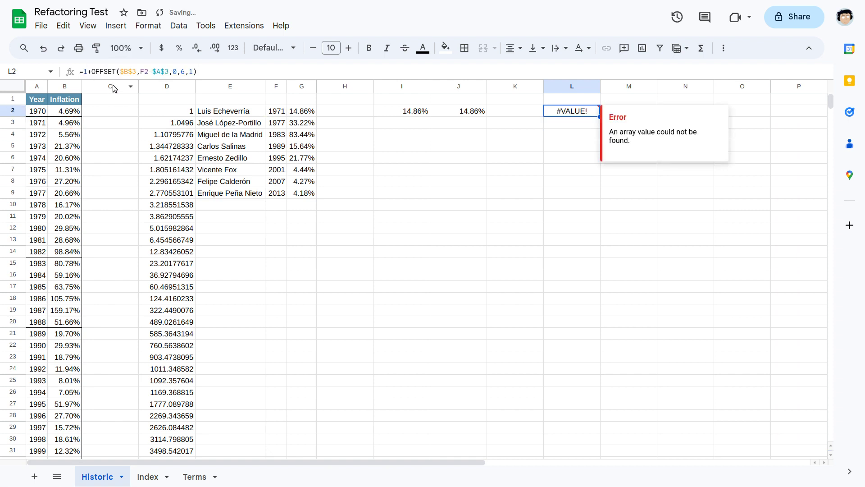
click(201, 75)
key(ctrl+shift+Return)
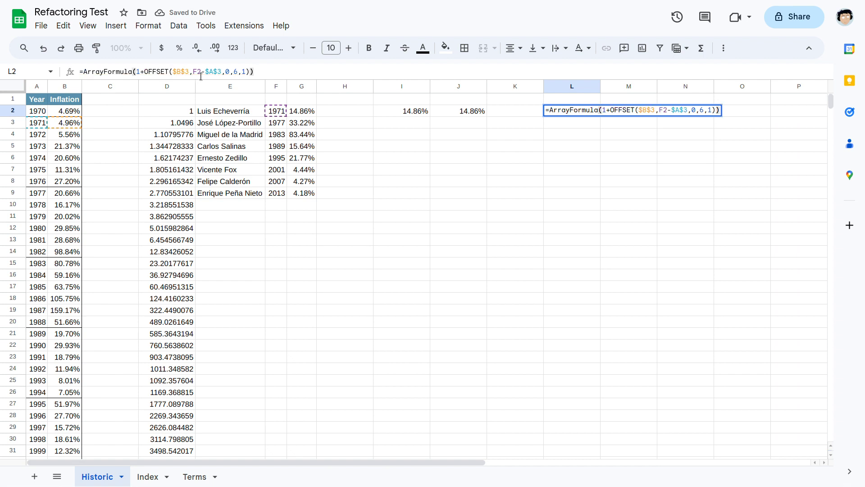
key(Return)
key(Up)
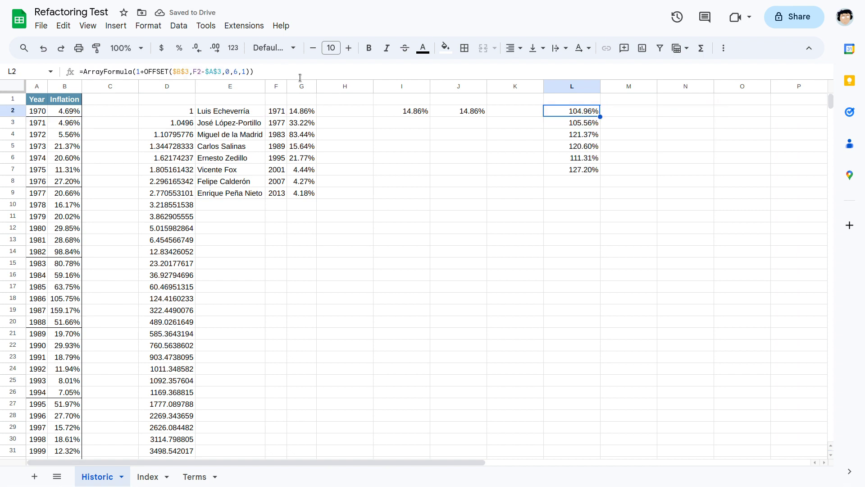
- Using J2's formula as the model, extend L2 to =PRODUCT(ArrayFormula(1+OFFSET($B$3,F2-$A$3,0,6,1)))^(1/6)-1
key(Left)
key(Left)
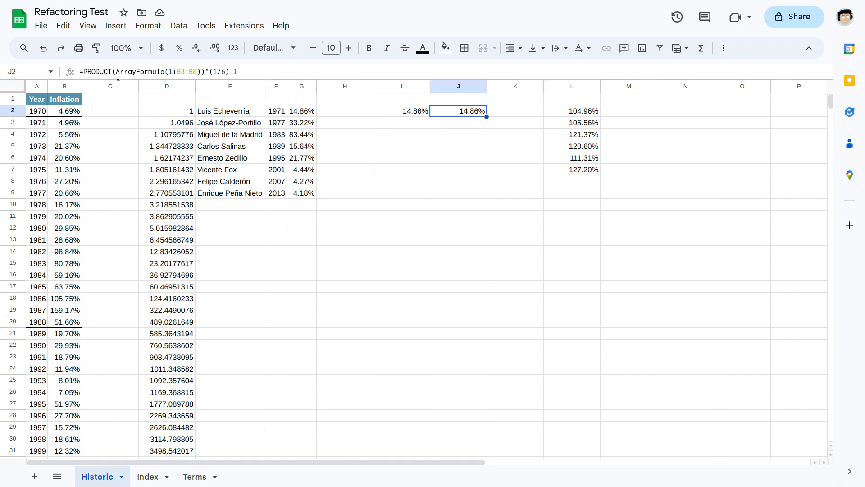
click(576, 112)
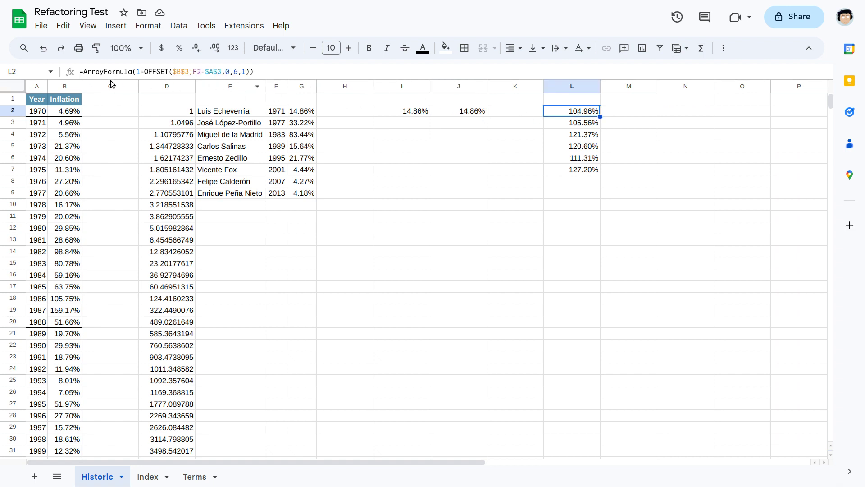
click(83, 72)
text(PRODUCT()
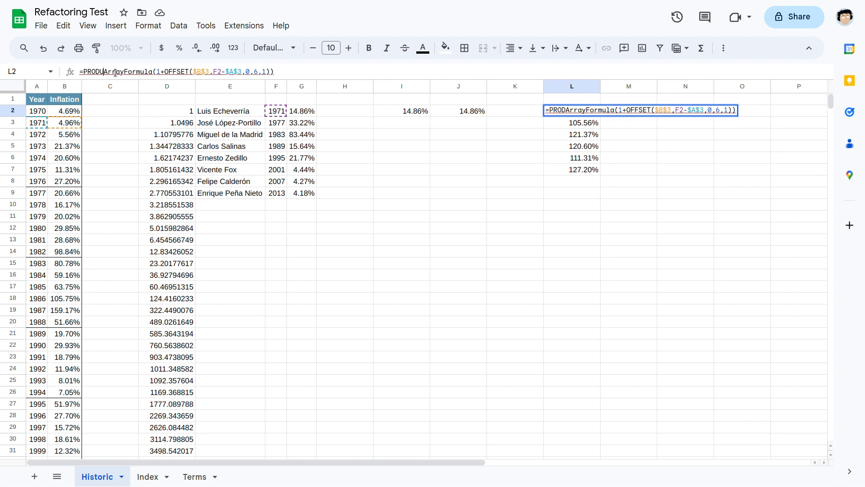
key(End)
text())
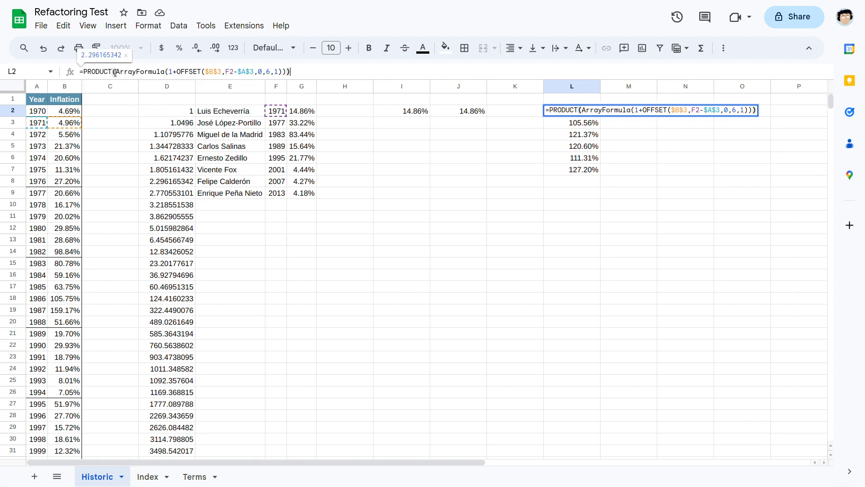
text(^(/1)
text(/6)-1)
key(Return)
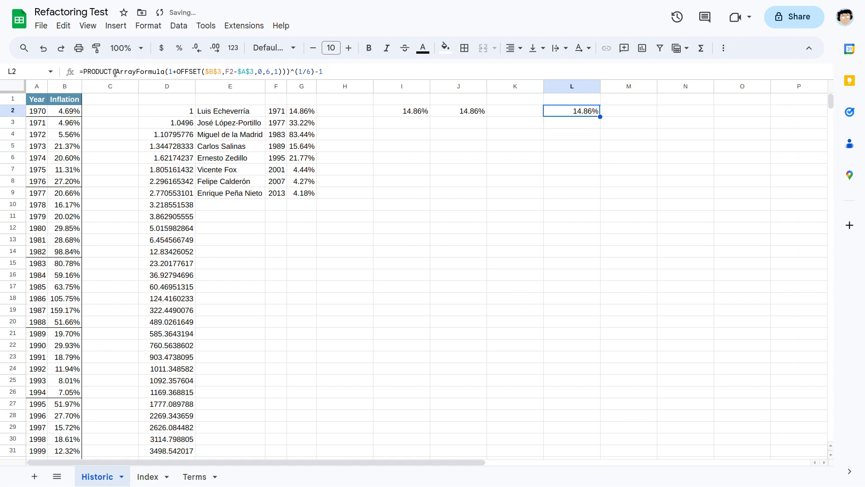
- Compare L2 with the neighbouring results, copy its formula text unchanged into H2 and format H2 as a percentage
key(Left)
key(Left)
key(Left)
key(Right)
key(Right)
key(Right)
click(198, 73)
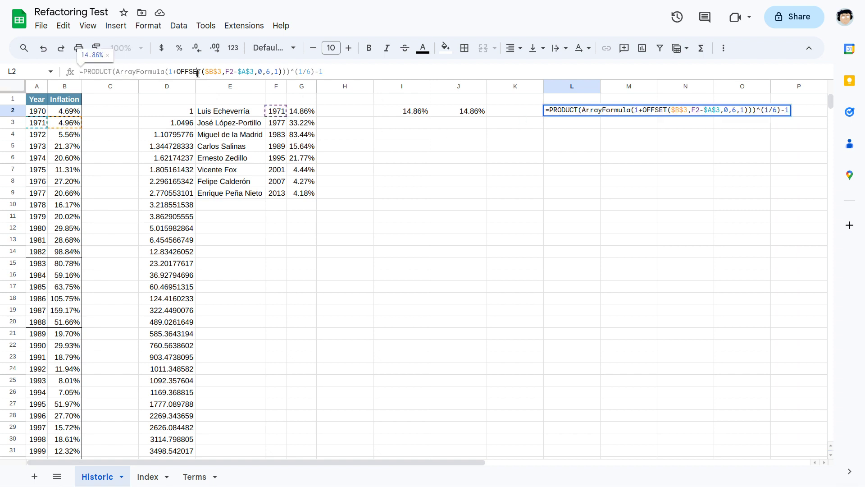
key(ctrl+a)
key(ctrl+c)
click(329, 111)
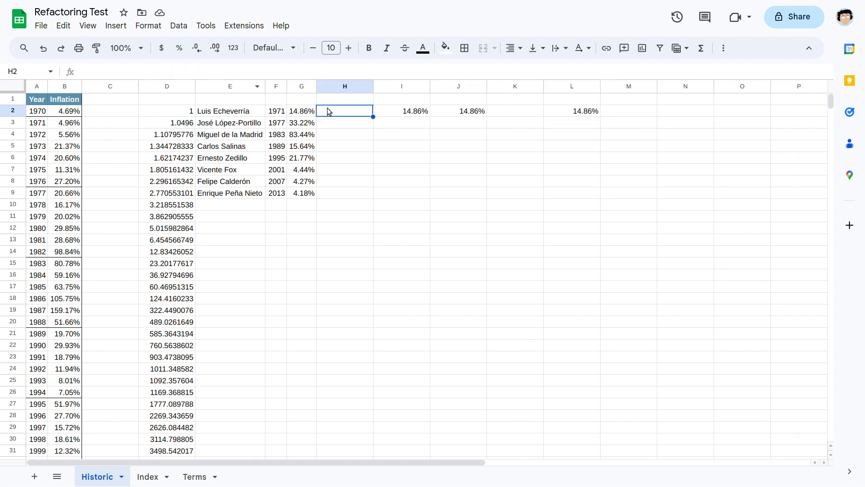
key(ctrl+v)
key(Return)
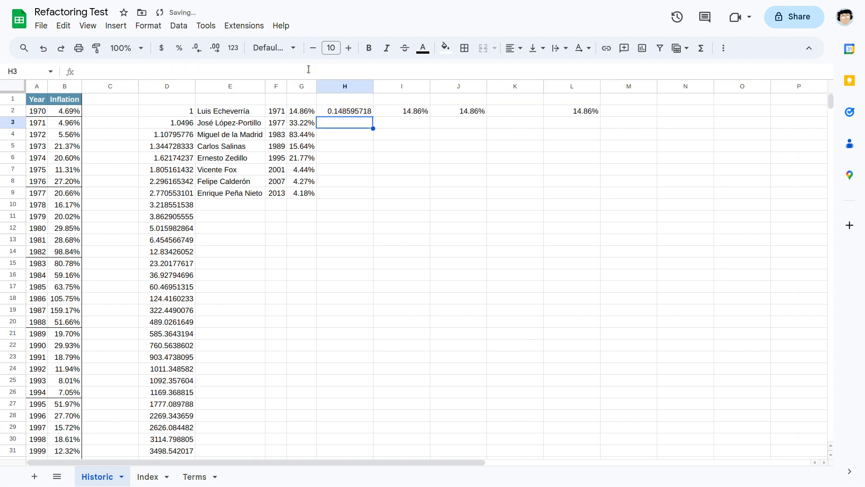
key(ctrl+shift+5)
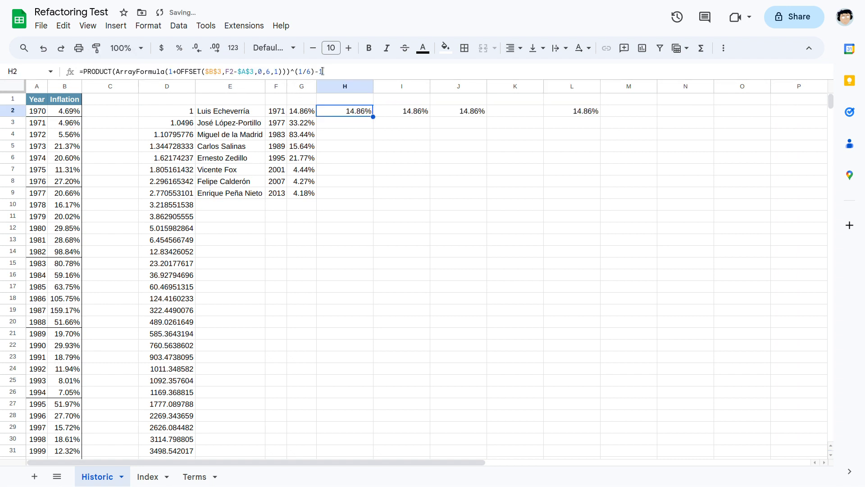
- Fill H2's formula down to H9 and compare the results with those in column G
drag(373, 117, 363, 196)
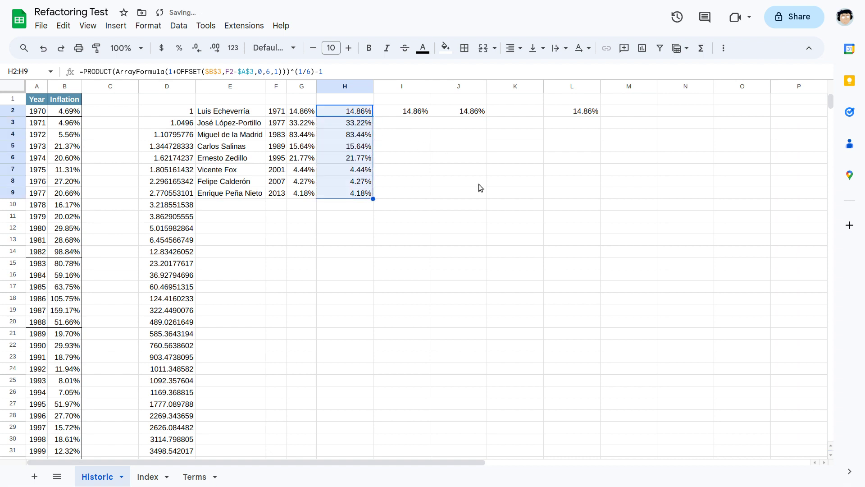
click(406, 192)
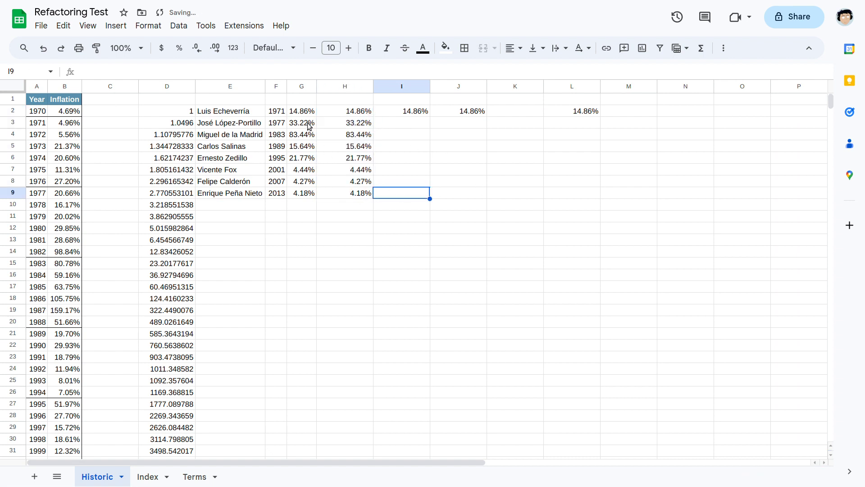
click(303, 112)
click(339, 127)
click(353, 171)
click(310, 169)
click(354, 172)
click(352, 113)
- Clear the trial formulas in I2:L2 and compare the formulas in G2 and H2
click(403, 114)
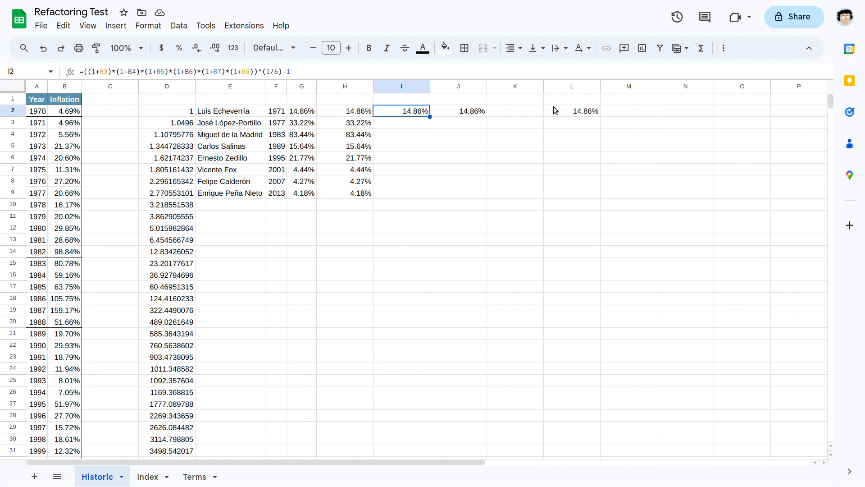
shift+click(552, 111)
key(Delete)
key(Left)
key(Left)
key(Right)
key(Left)
key(Right)
key(Left)
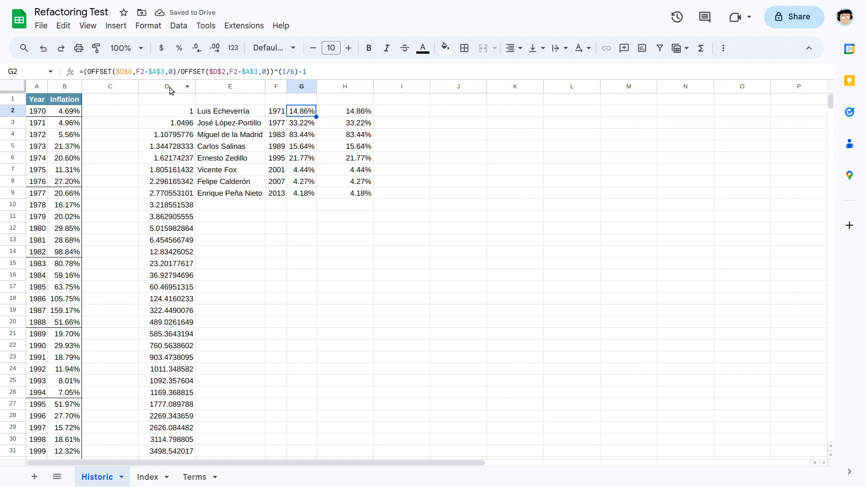
- Clear the contents of helper column D and of column G with the old formulas
click(170, 88)
key(Delete)
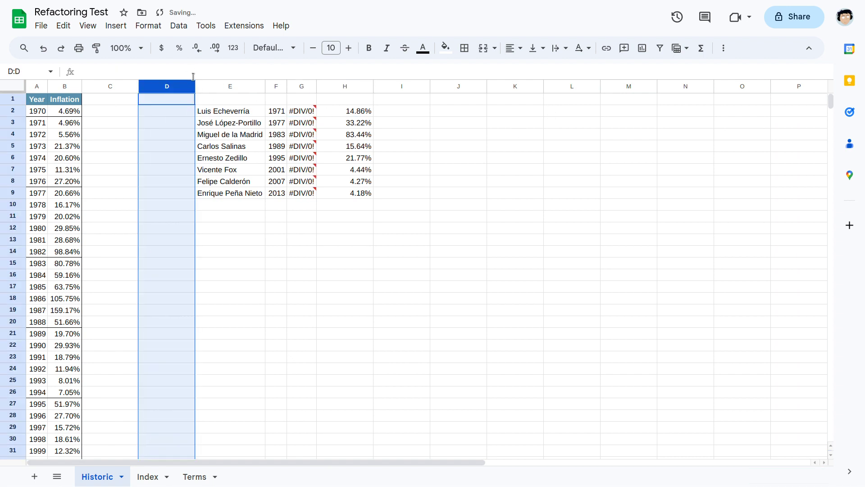
click(249, 217)
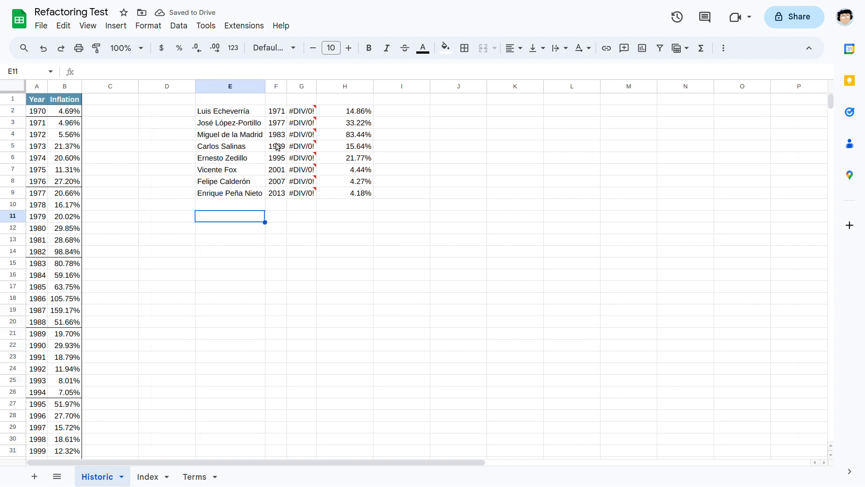
click(292, 87)
key(Delete)
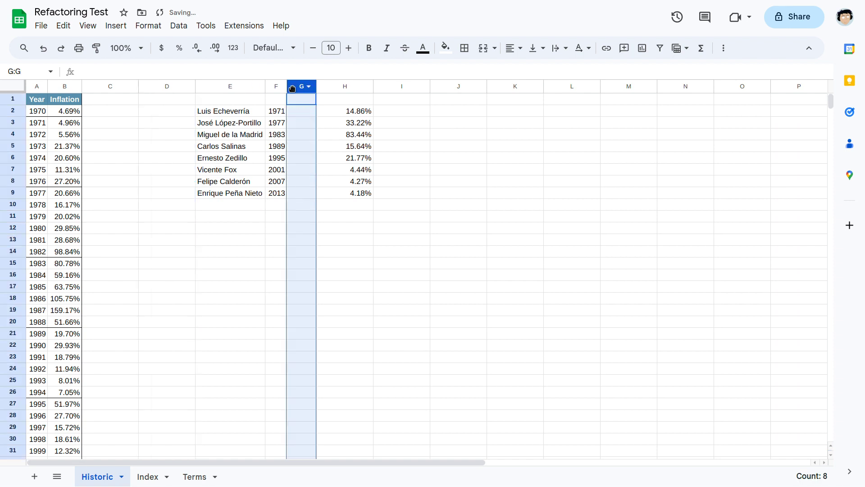
- Move the formulas in H2:H9 into G2:G9
click(328, 111)
shift+click(344, 193)
drag(319, 144, 302, 145)
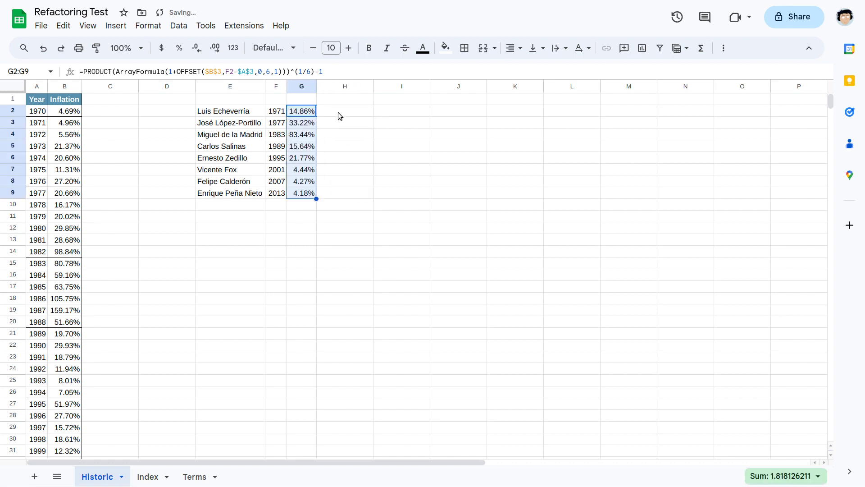
click(351, 123)
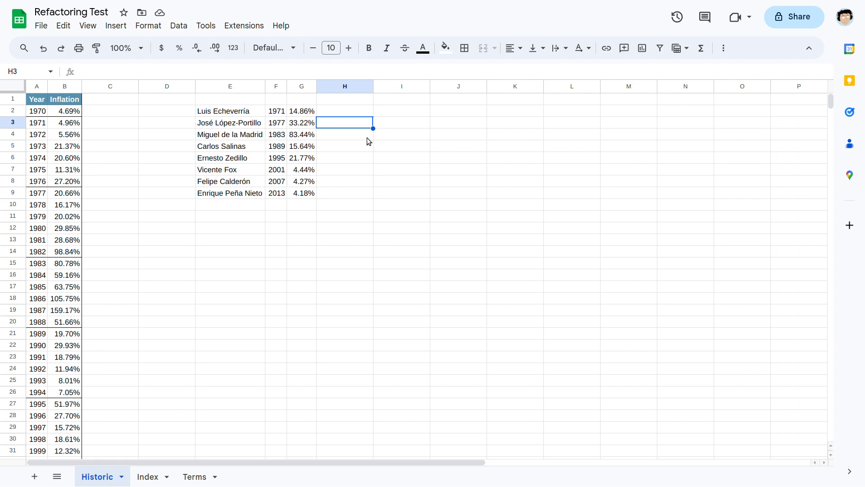
- Review G2's complete formula, scan the inflation data and glance at the Index and Terms sheets before returning to Historic
click(339, 204)
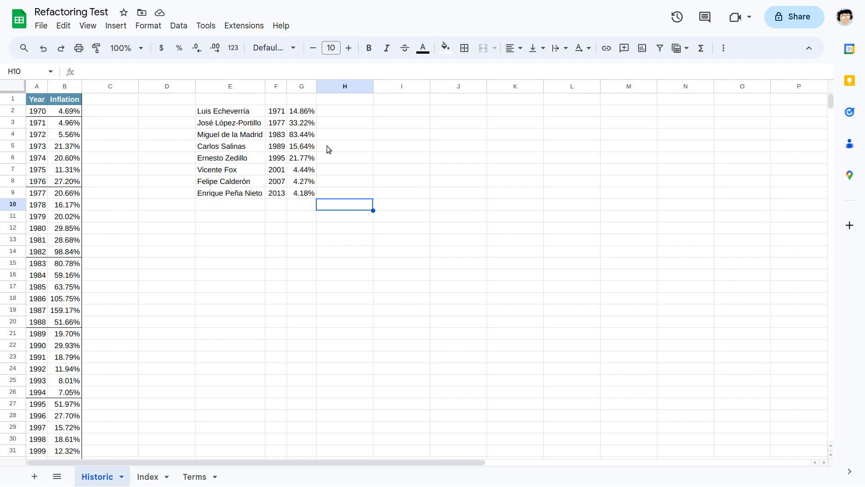
click(303, 113)
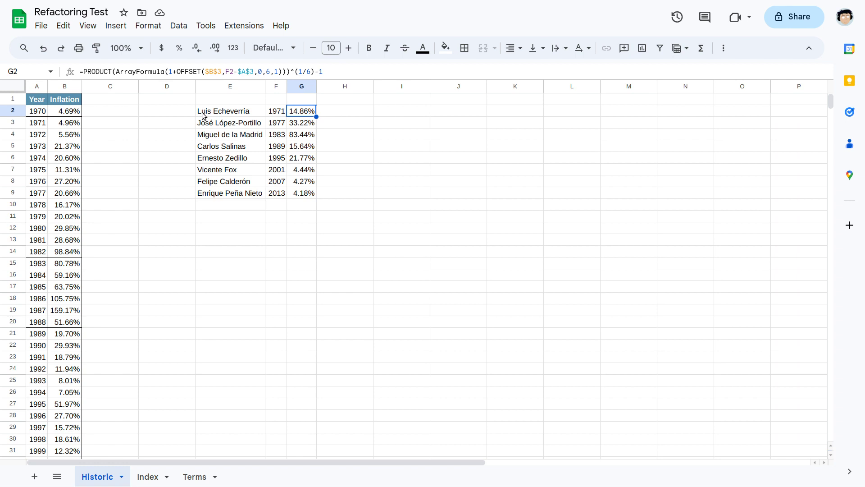
drag(83, 72, 341, 72)
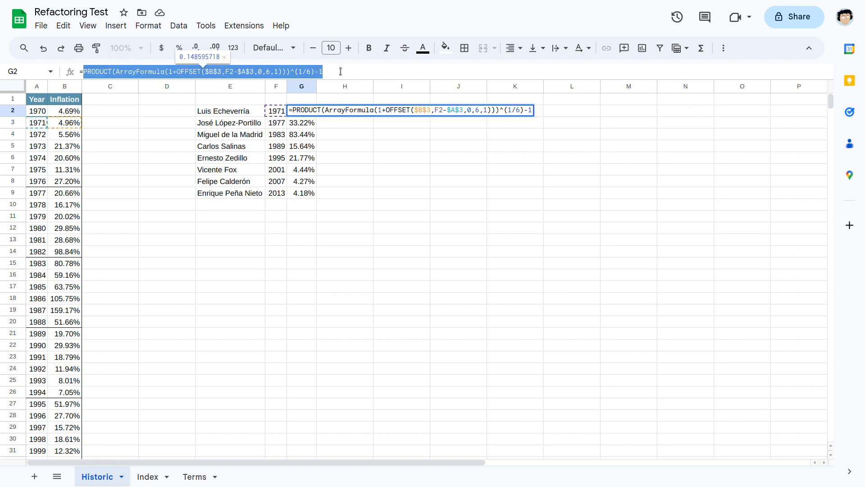
click(340, 71)
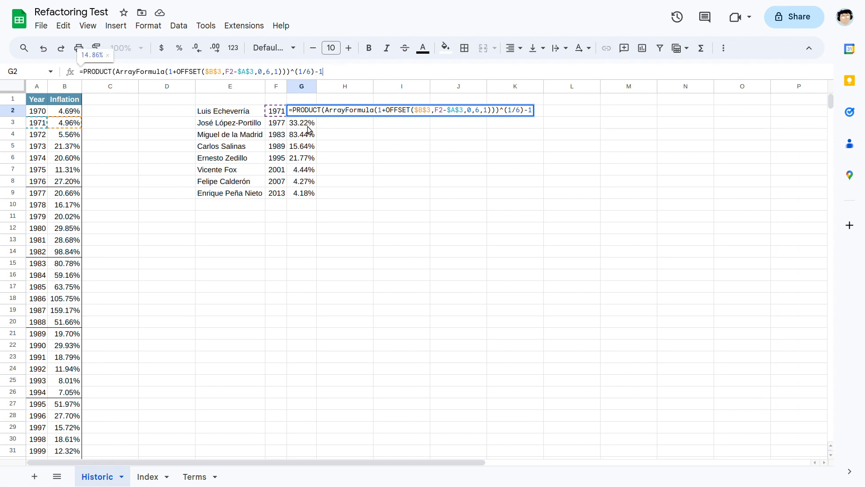
key(Escape)
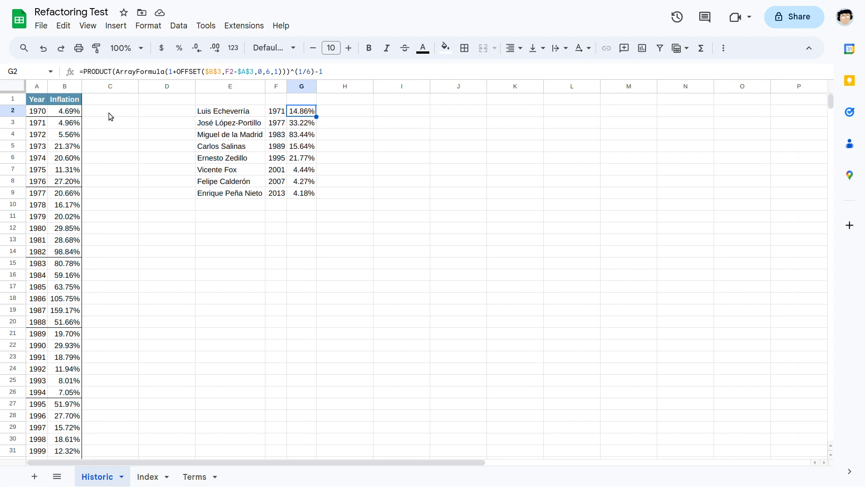
scroll(97, 213, down, 15)
scroll(102, 211, up, 7)
scroll(102, 216, up, 8)
click(302, 158)
click(309, 114)
click(153, 476)
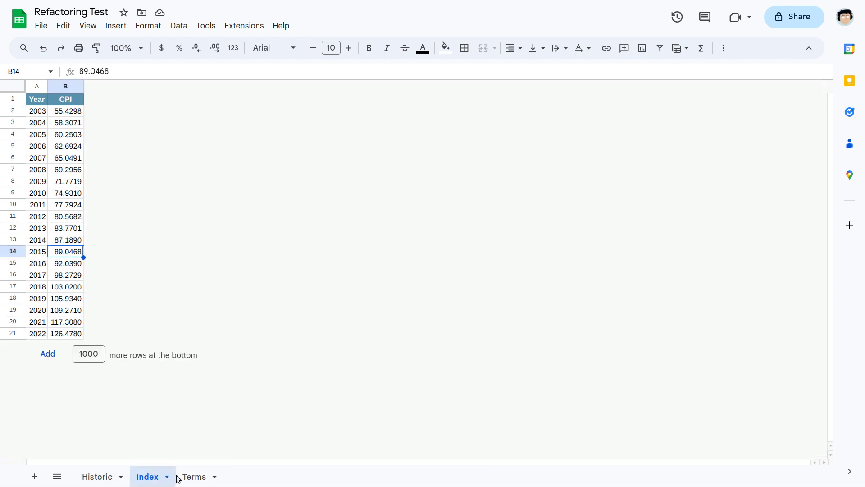
click(191, 476)
click(96, 477)
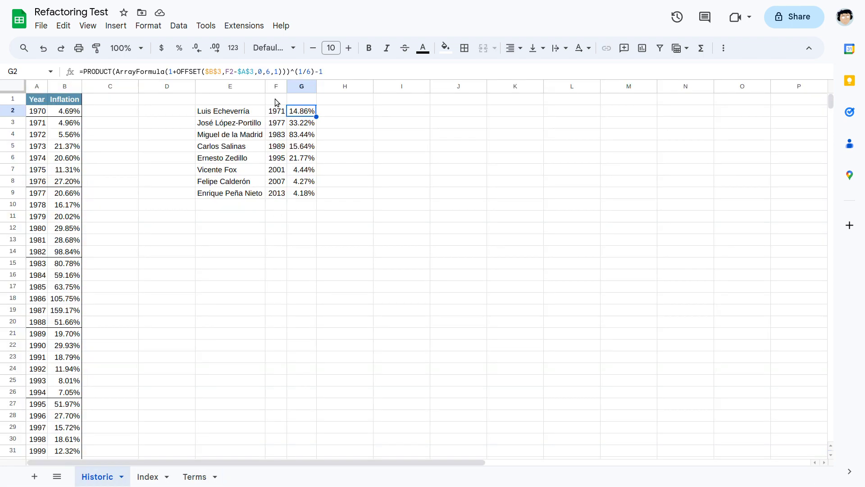
- Try an OFFSET height of 3 in G2's formula
click(270, 71)
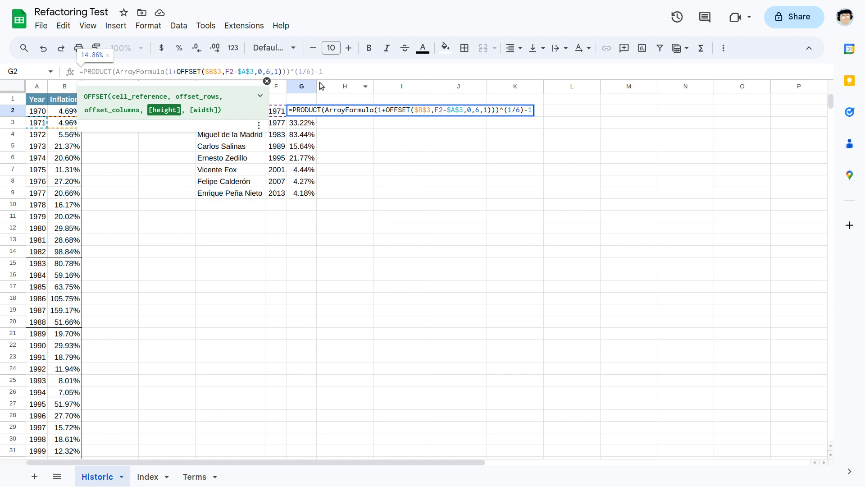
key(BackSpace)
text(3)
key(Return)
key(Up)
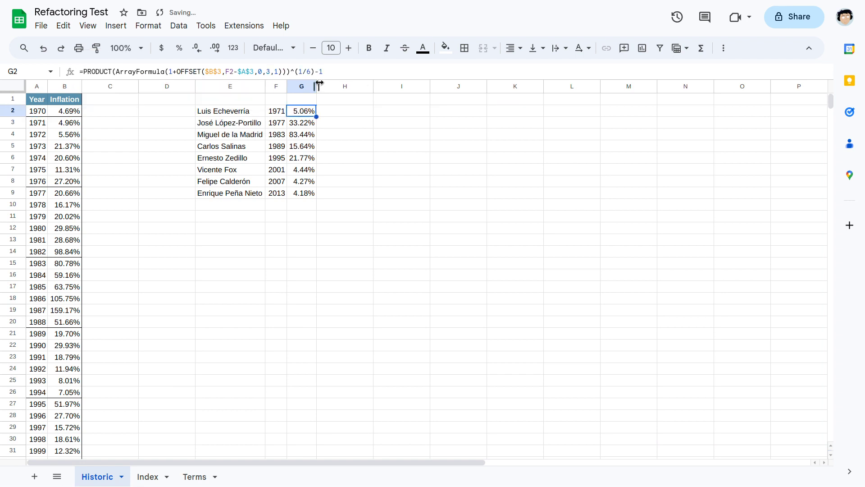
- Set the OFFSET height in G2's formula back to 6
click(269, 71)
key(BackSpace)
text(6)
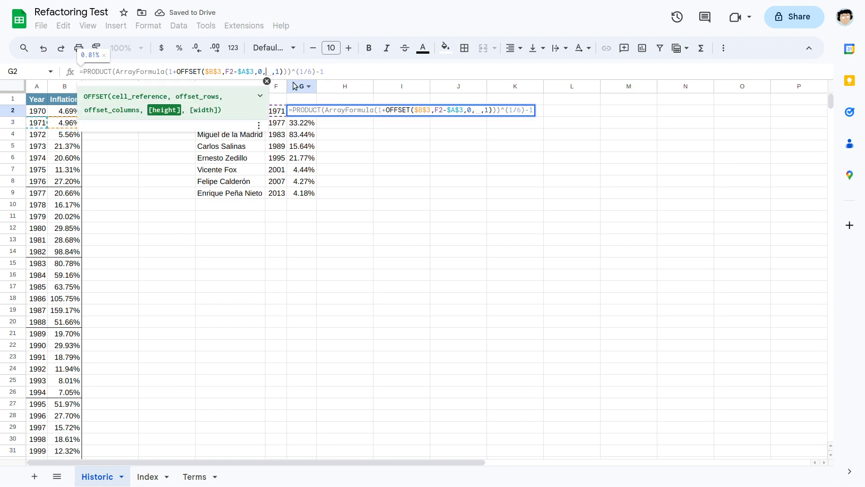
key(Return)
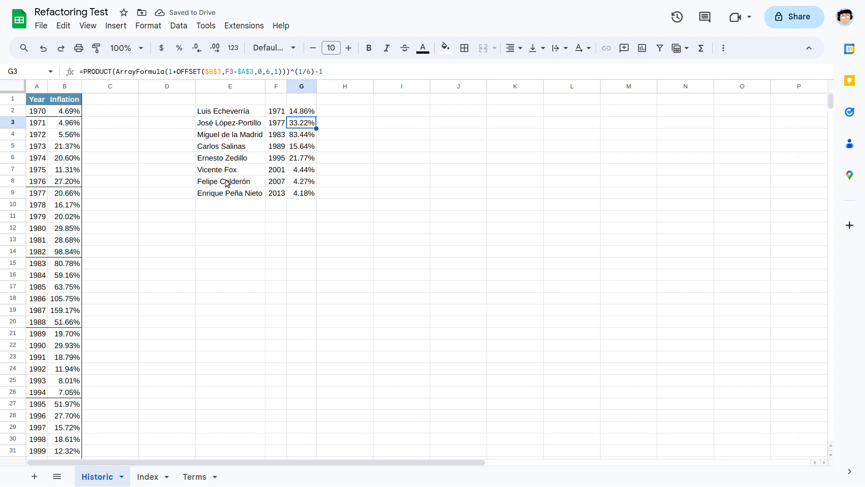
- Check the formulas down column G from G2 to G9
click(306, 114)
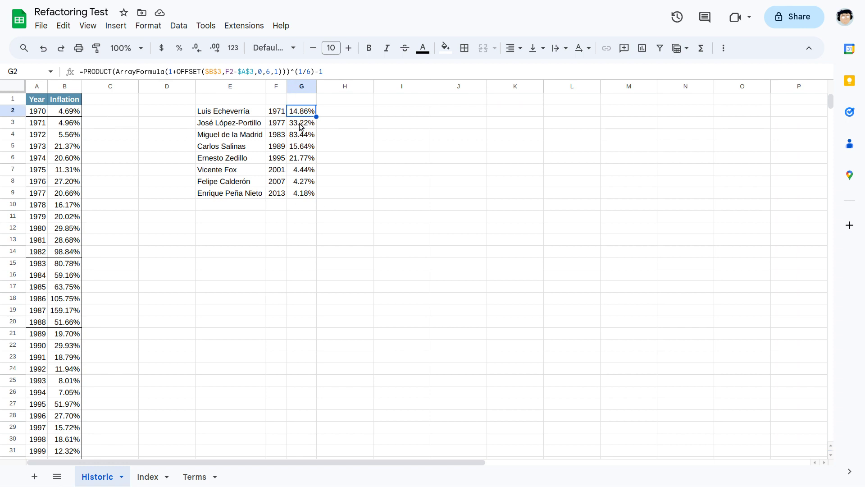
key(Down)
key(Down)
key(Down)
key(Down)
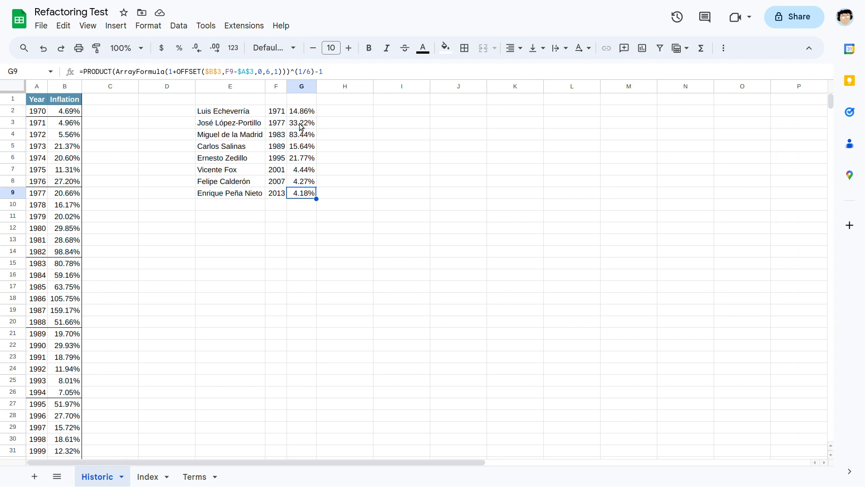
- Go back up through the average inflation formulas in column G and select the formula in G2
key(Up)
key(Up)
key(Up)
key(Up)
key(Up)
key(Up)
key(Up)
key(Up)
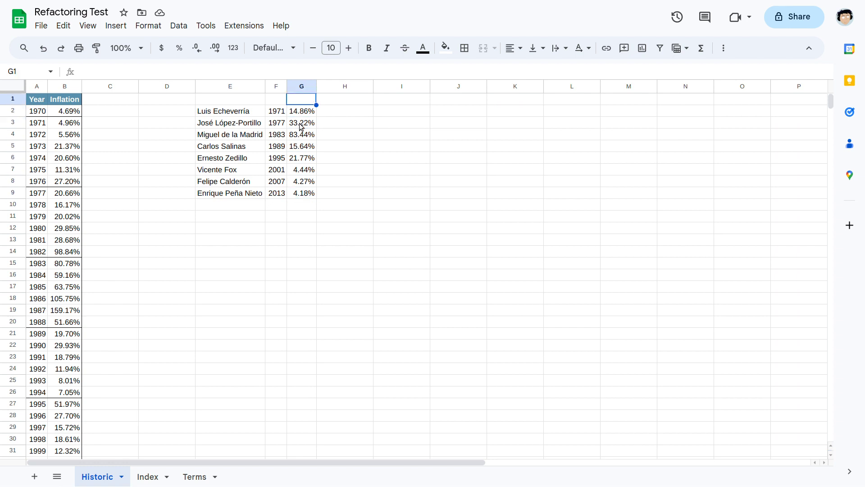
key(Down)
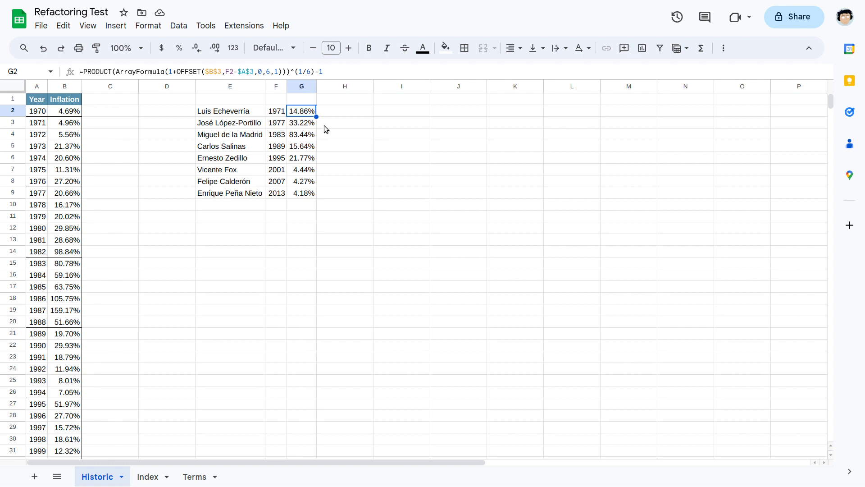
- Look briefly at the Index and Terms sheets, and return to the Historic sheet
click(151, 477)
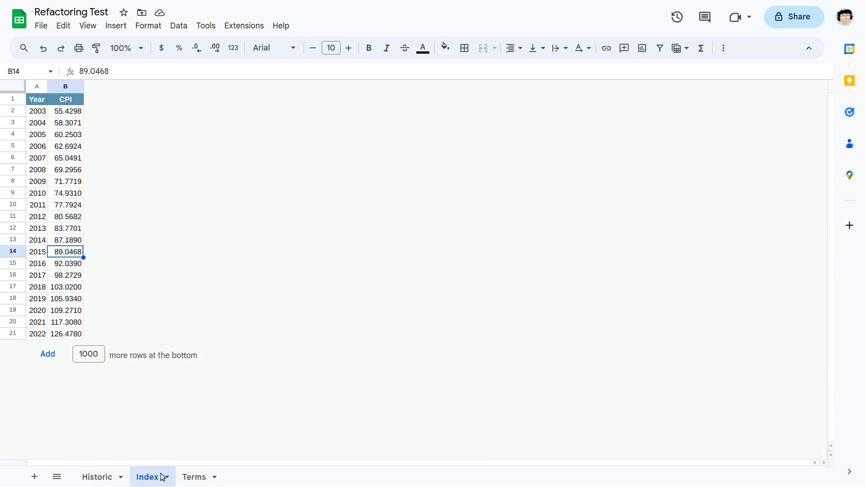
click(191, 477)
click(99, 477)
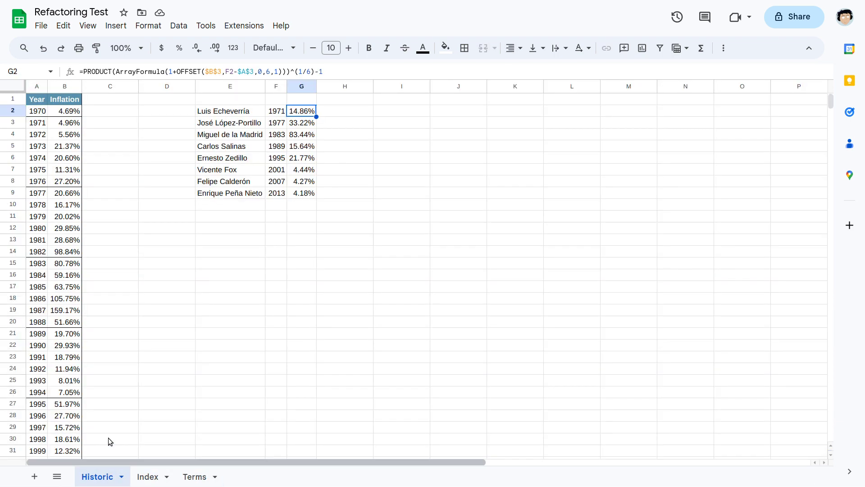
- Examine the term start years in F2:F9 and the complete PRODUCT formula in G2
click(264, 148)
click(270, 148)
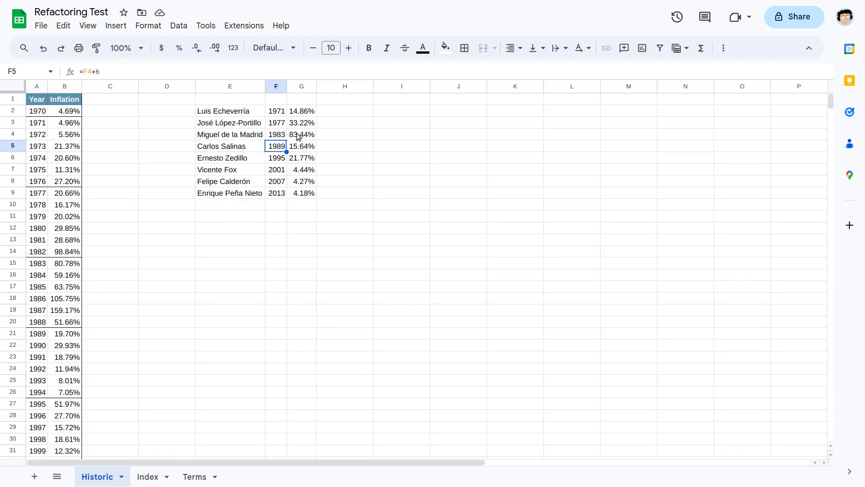
click(302, 114)
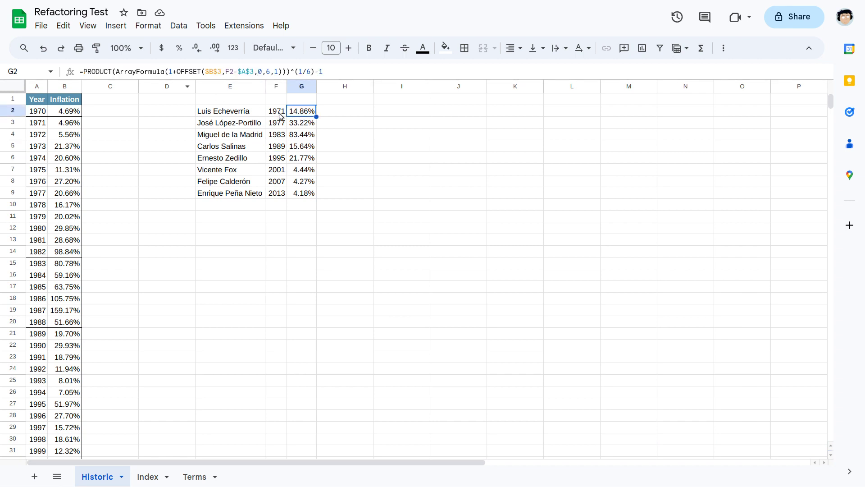
drag(277, 112, 279, 193)
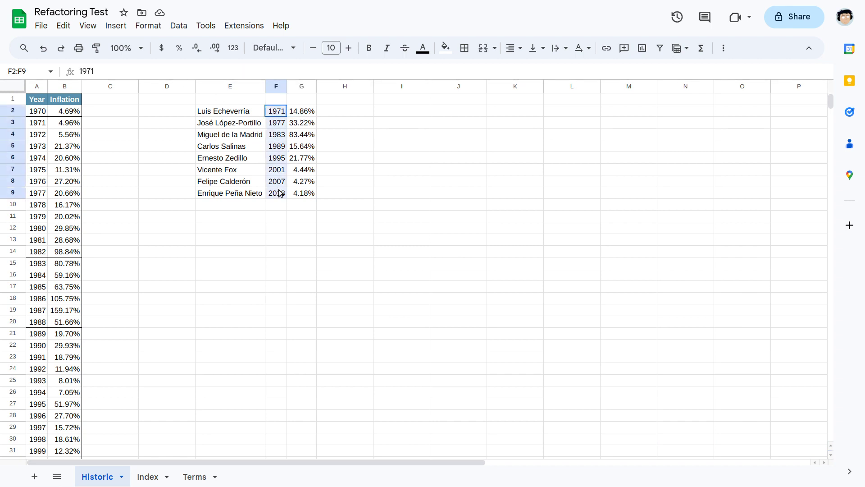
click(301, 110)
triple_click(150, 74)
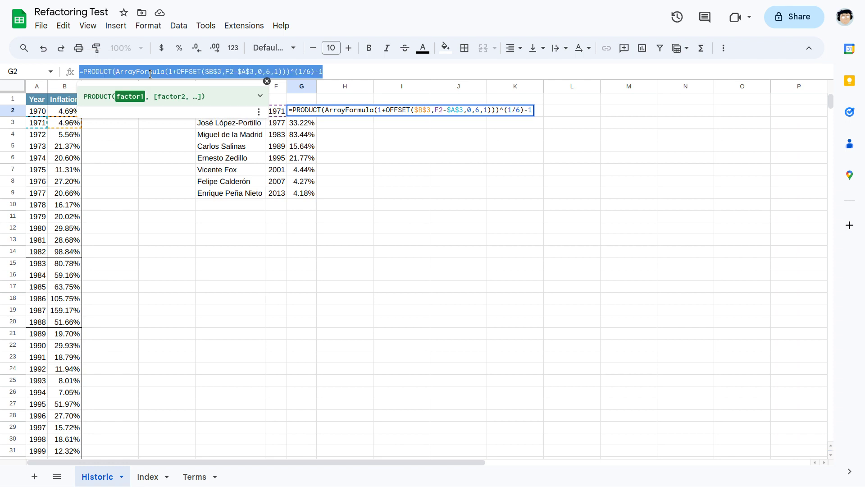
click(356, 74)
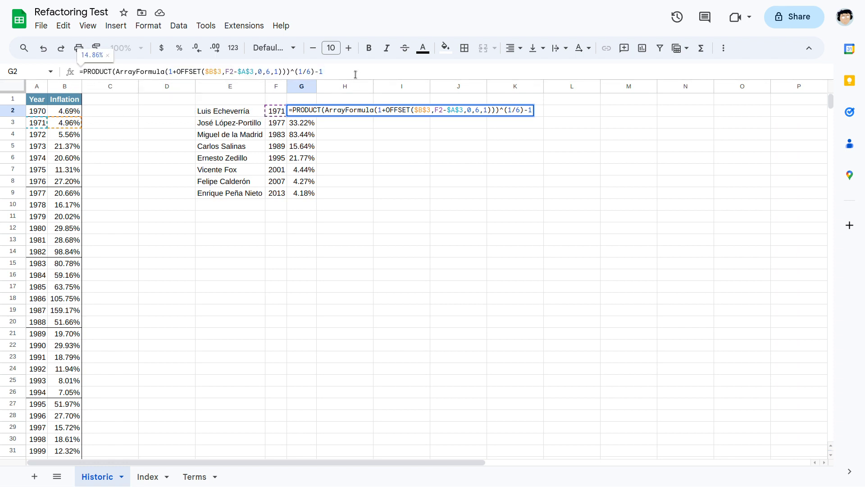